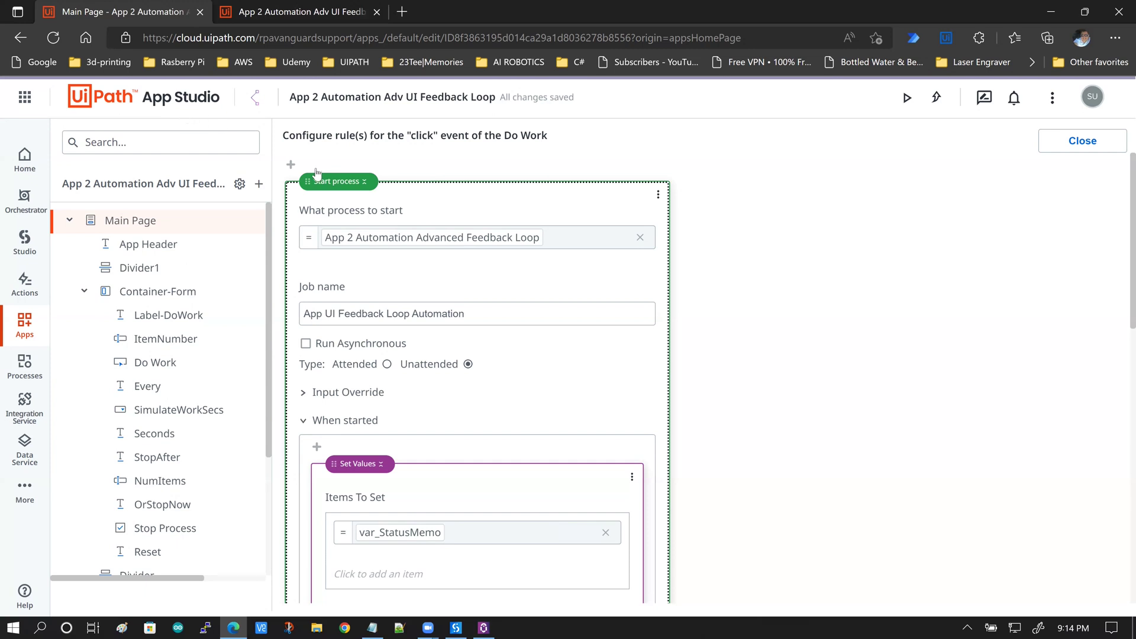
Check the published automation in UiPath Assistant, minimize it, and collapse the Main Page control tree
left_click(483, 626)
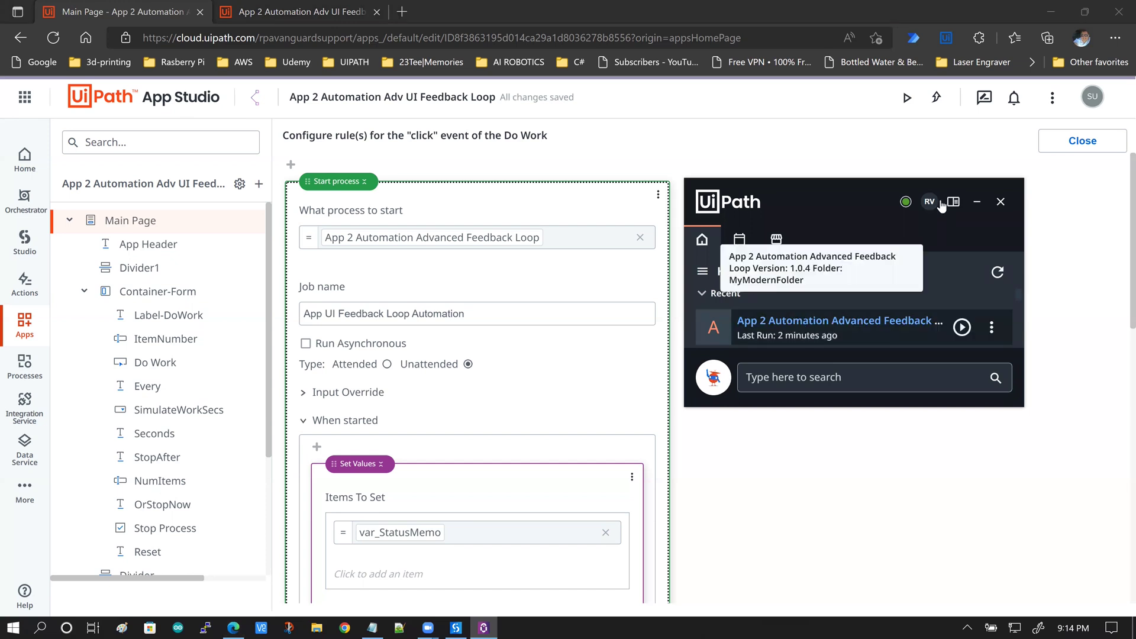
left_click(976, 203)
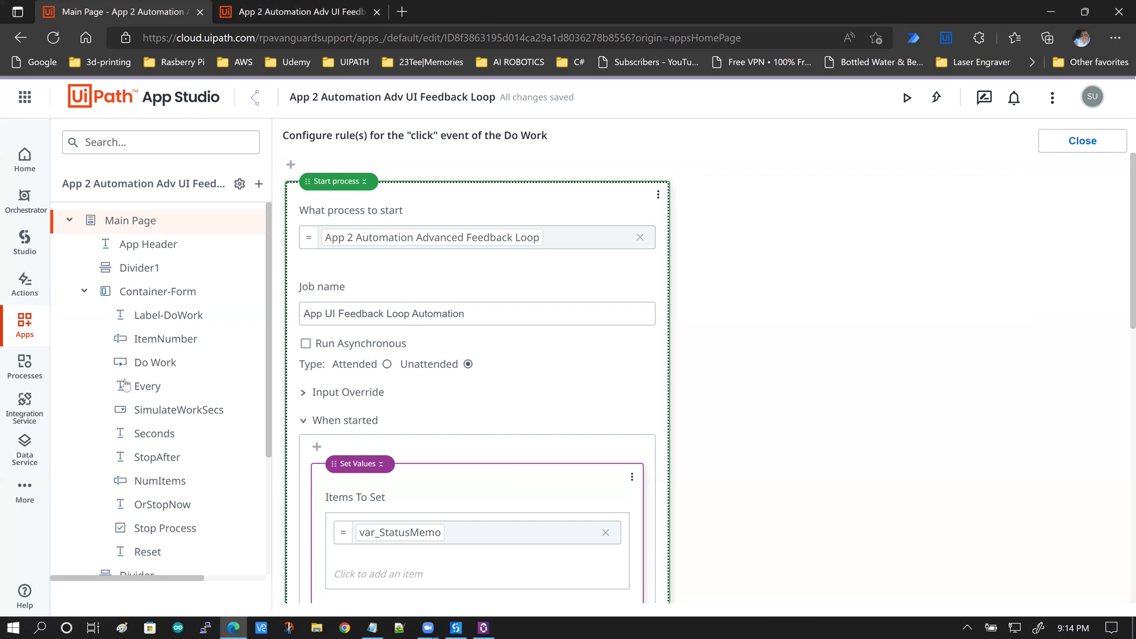
left_click(70, 224)
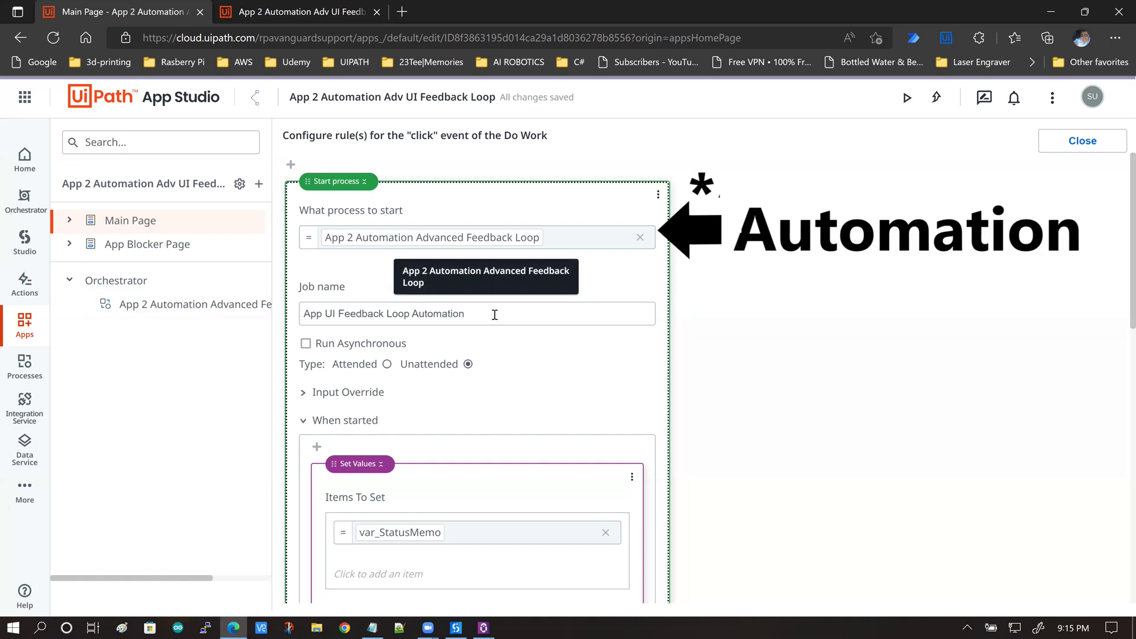
Review the When started rules of the Do Work button's Start process action, and collapse that section
scroll(495, 314, "down", 1)
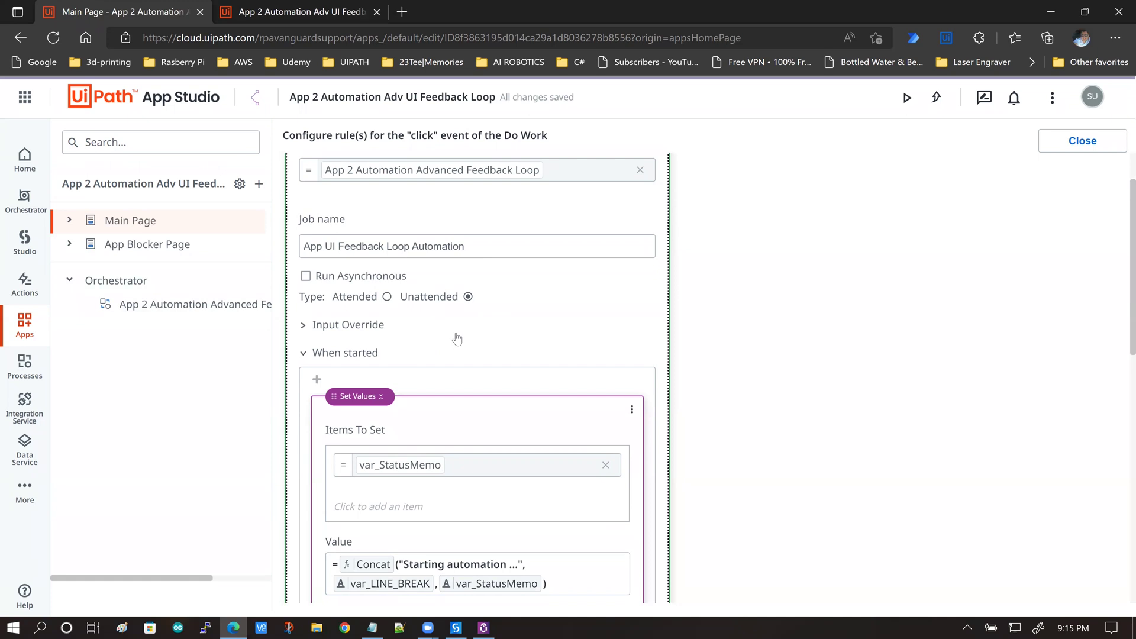
scroll(456, 336, "down", 1)
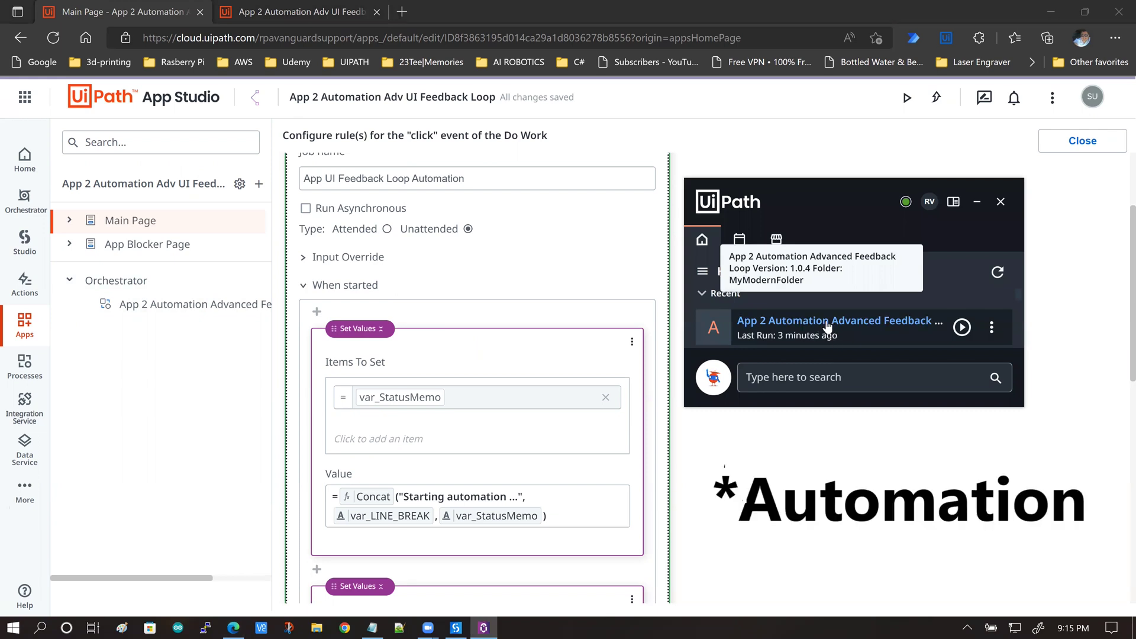
left_click(977, 203)
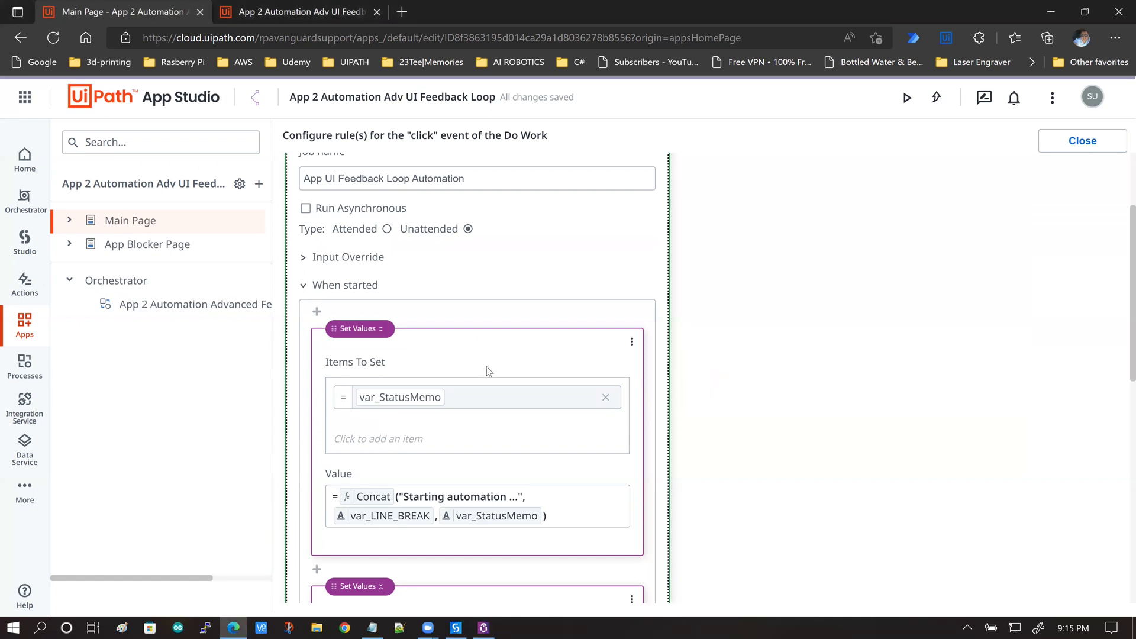
scroll(488, 372, "down", 2)
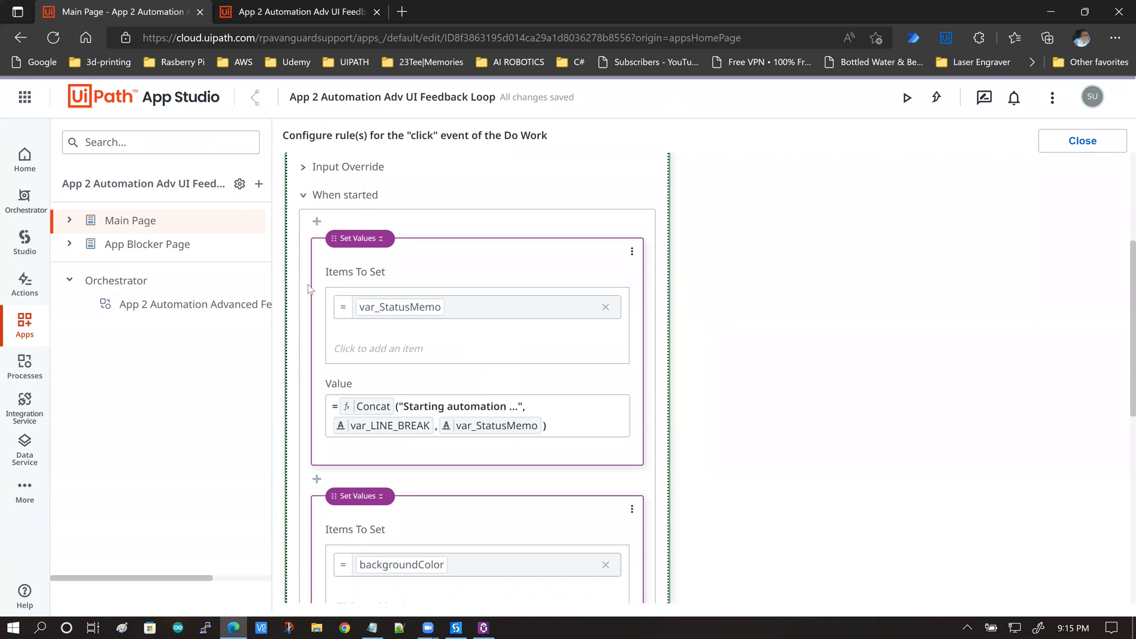
scroll(308, 288, "up", 1)
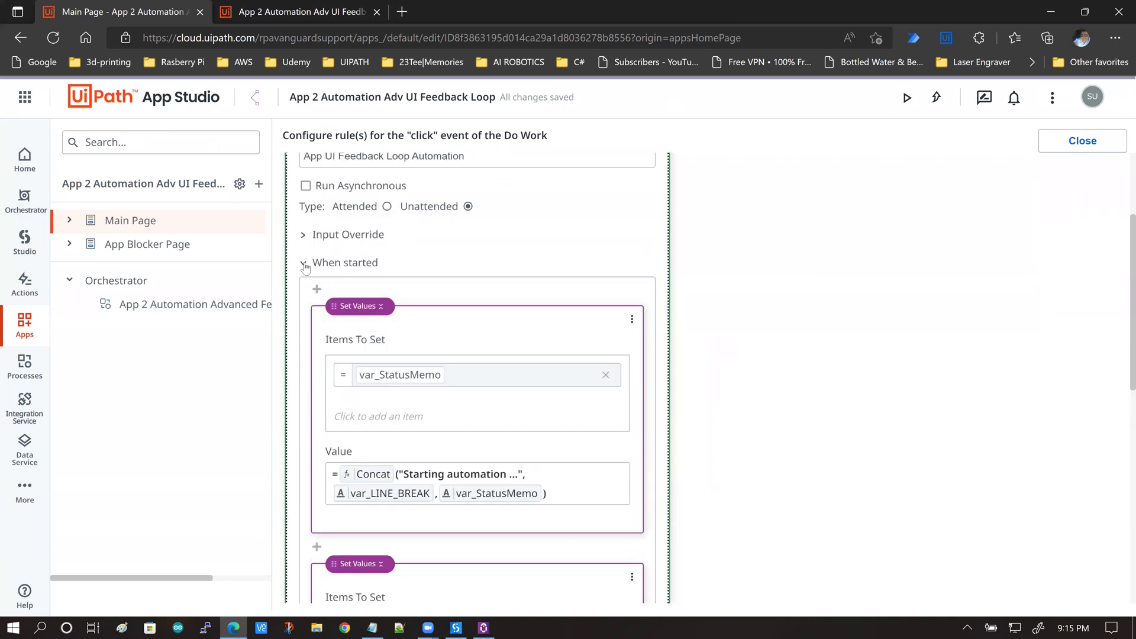
left_click(305, 264)
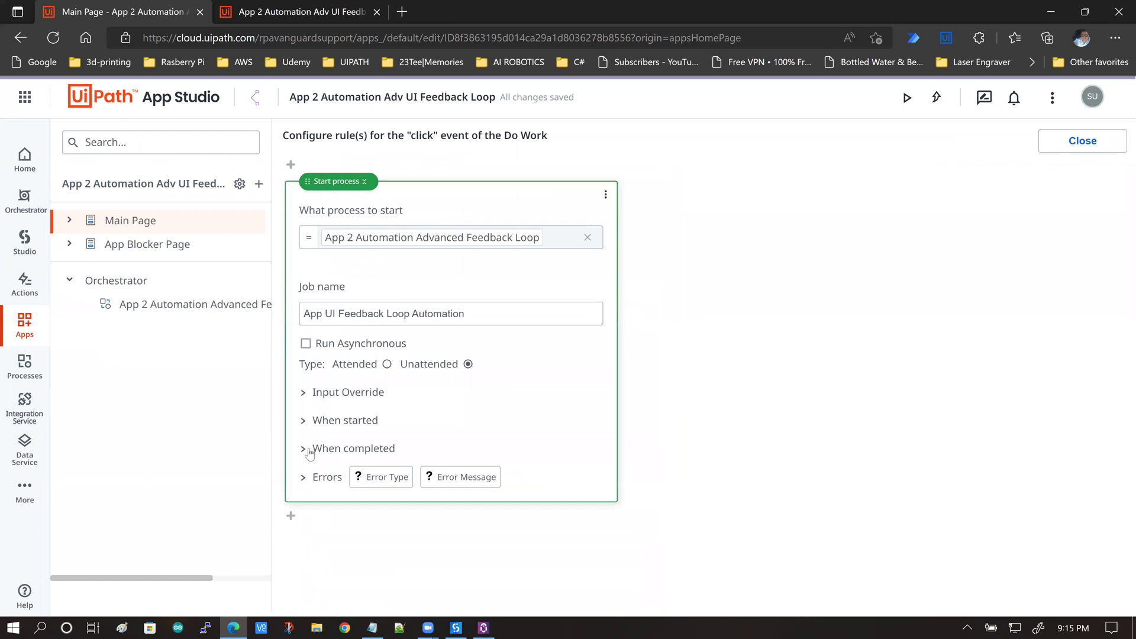
Expand the When completed section of the Start process rule and review its Set Values actions
left_click(390, 450)
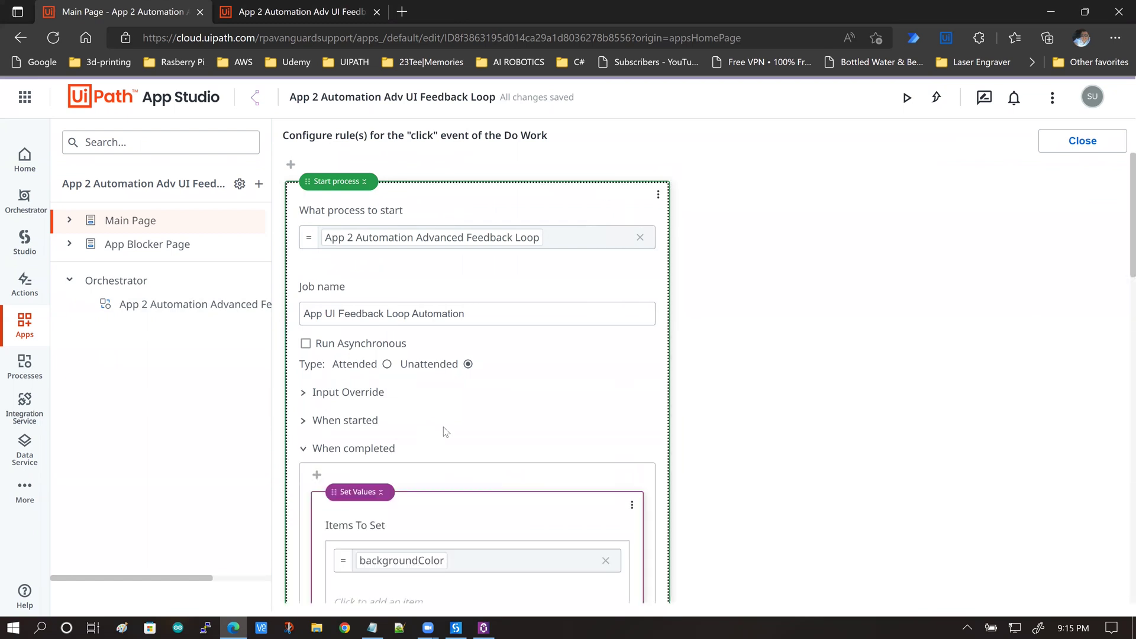
scroll(446, 430, "down", 3)
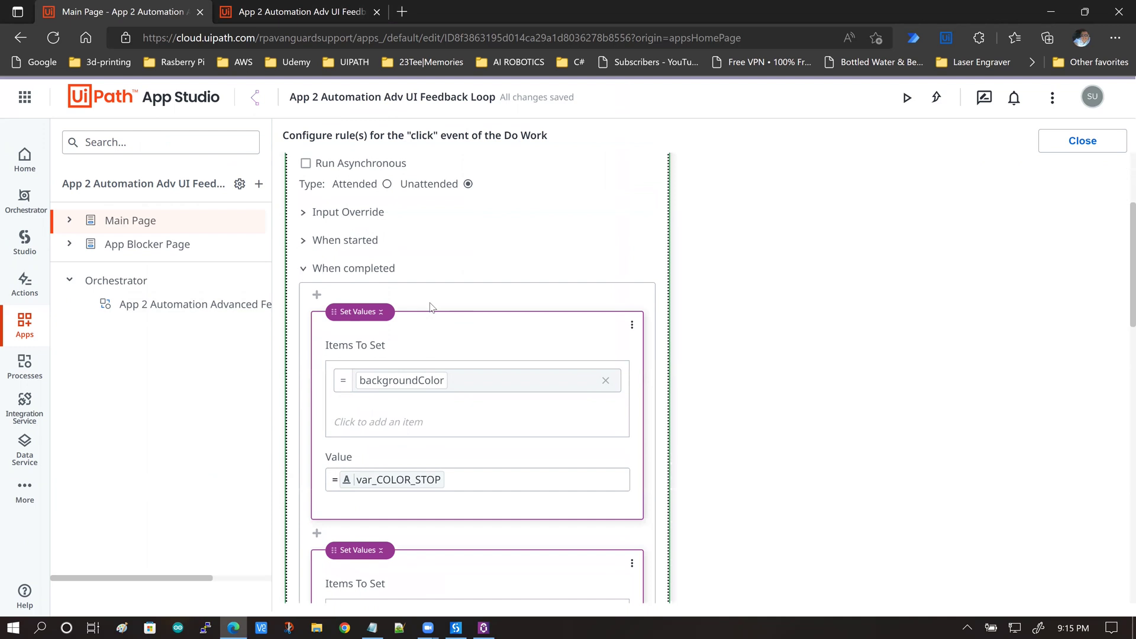
scroll(474, 323, "down", 1)
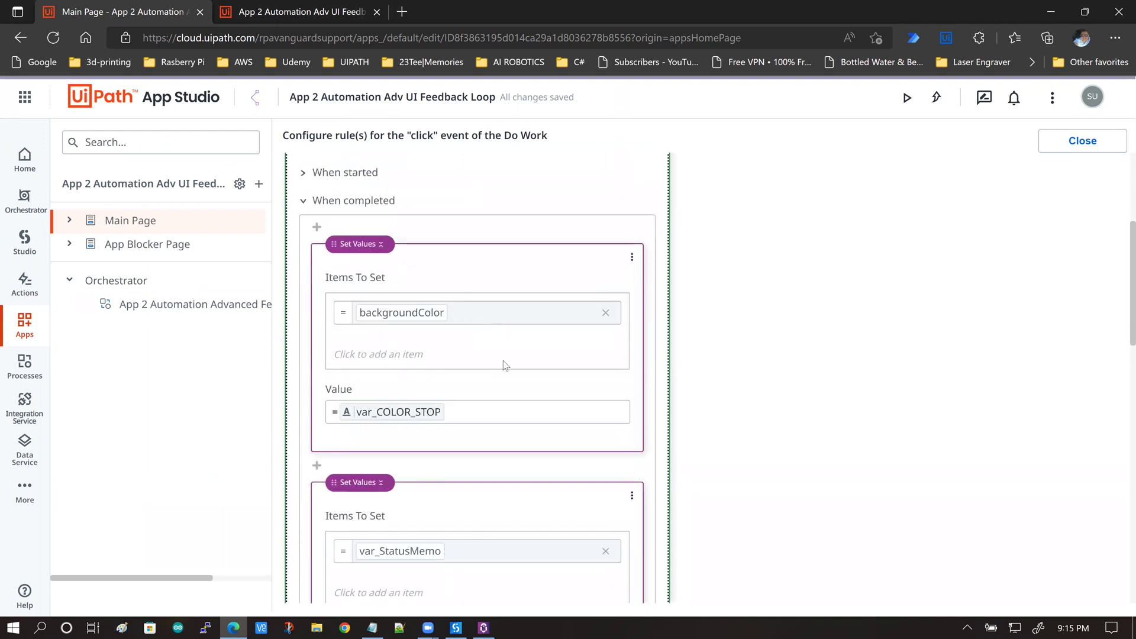
scroll(507, 367, "down", 2)
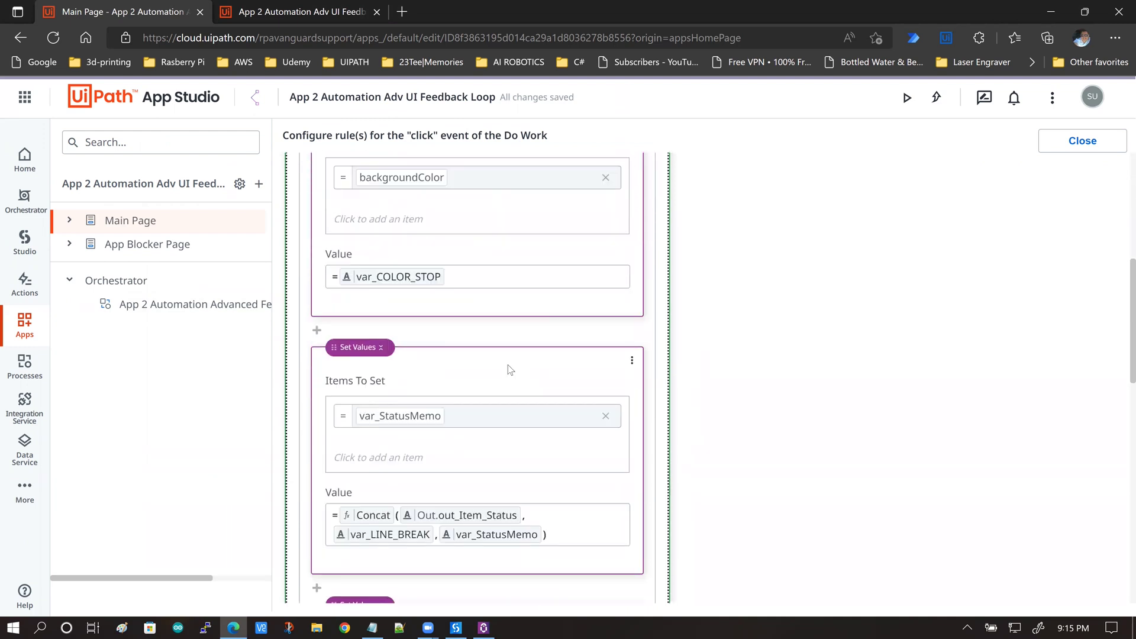
scroll(510, 370, "down", 2)
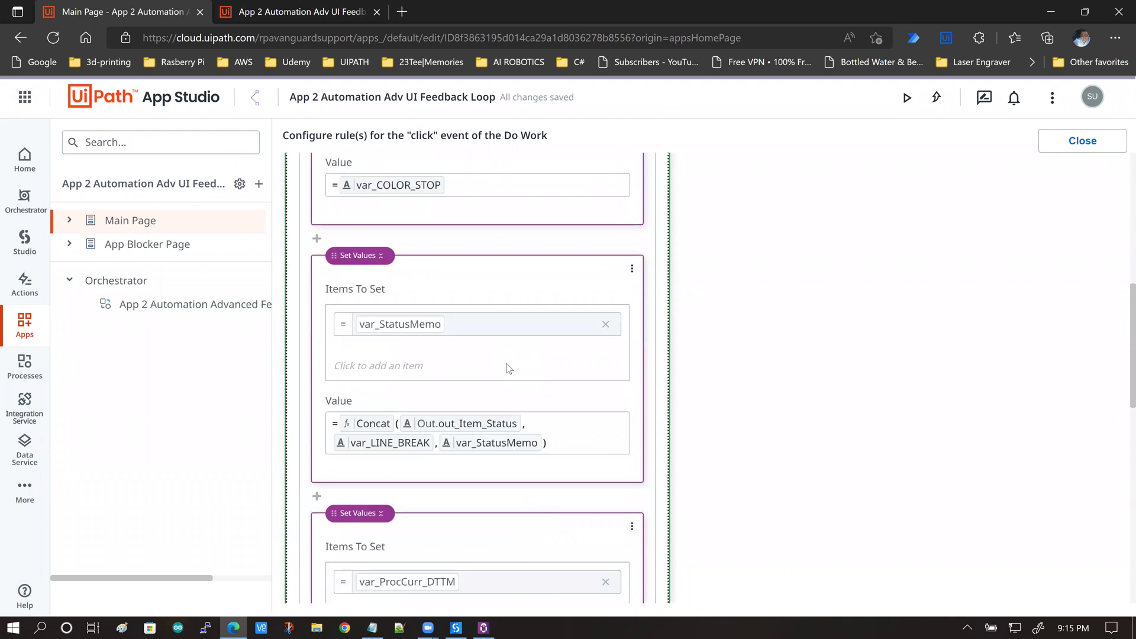
scroll(508, 370, "down", 5)
scroll(508, 373, "down", 5)
Expand the Errors section and look over it together with the last Set Values actions above it
left_click(305, 550)
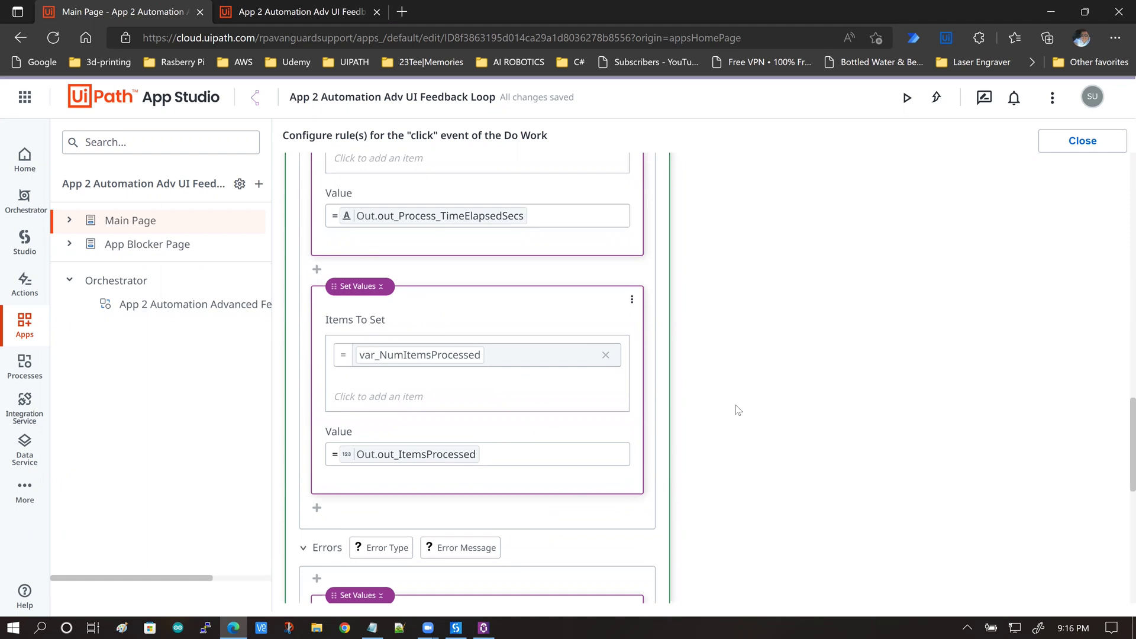
scroll(736, 409, "down", 2)
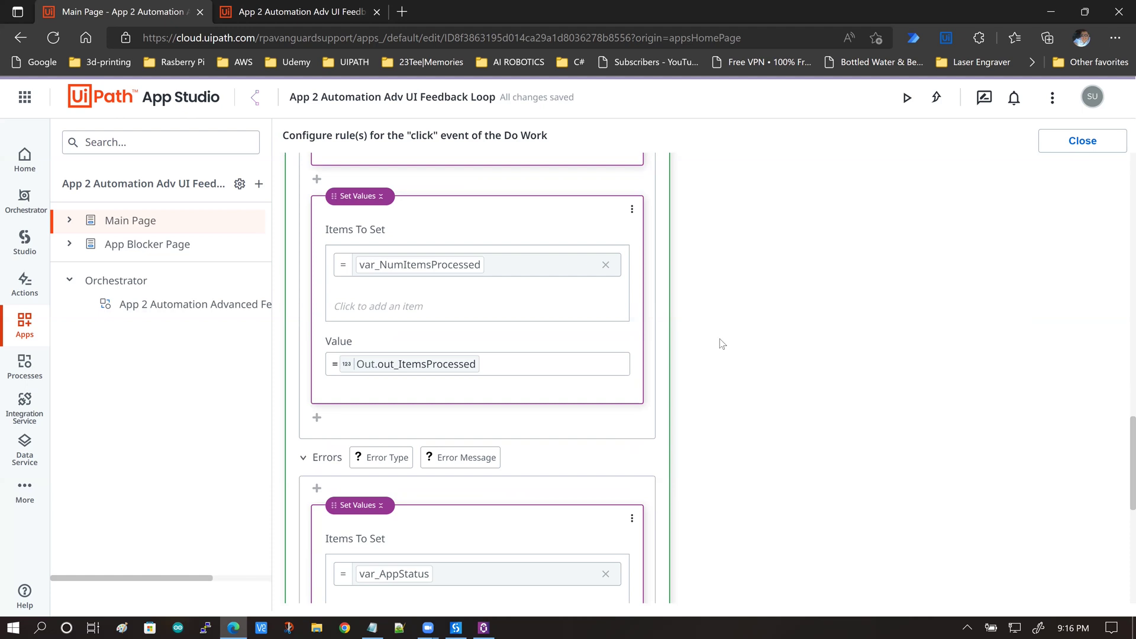
scroll(722, 343, "up", 2)
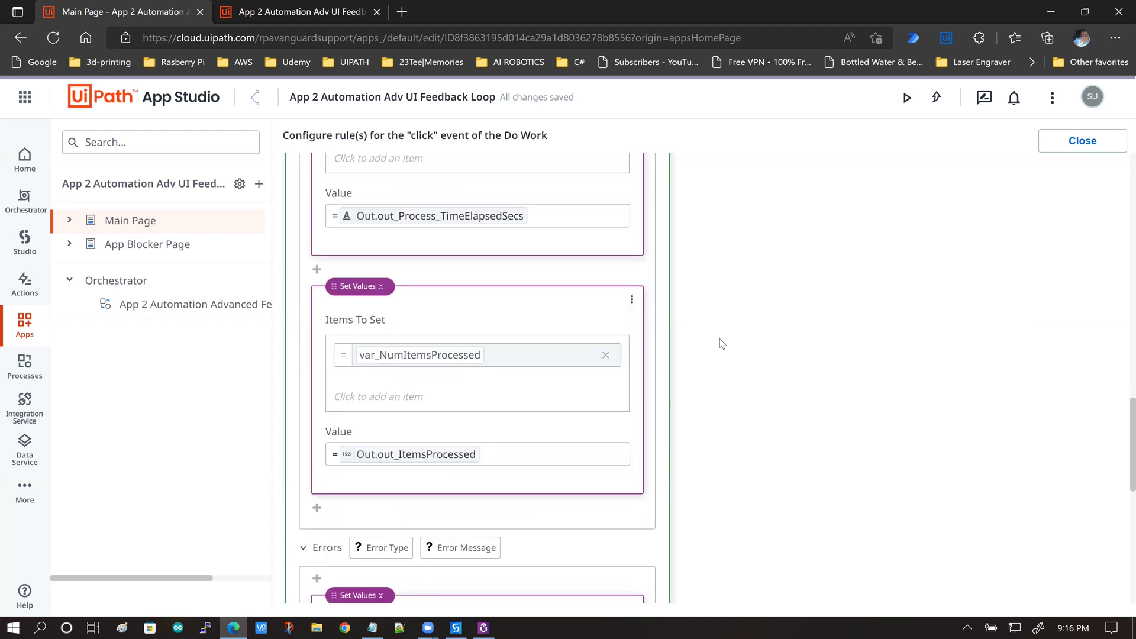
scroll(722, 344, "up", 2)
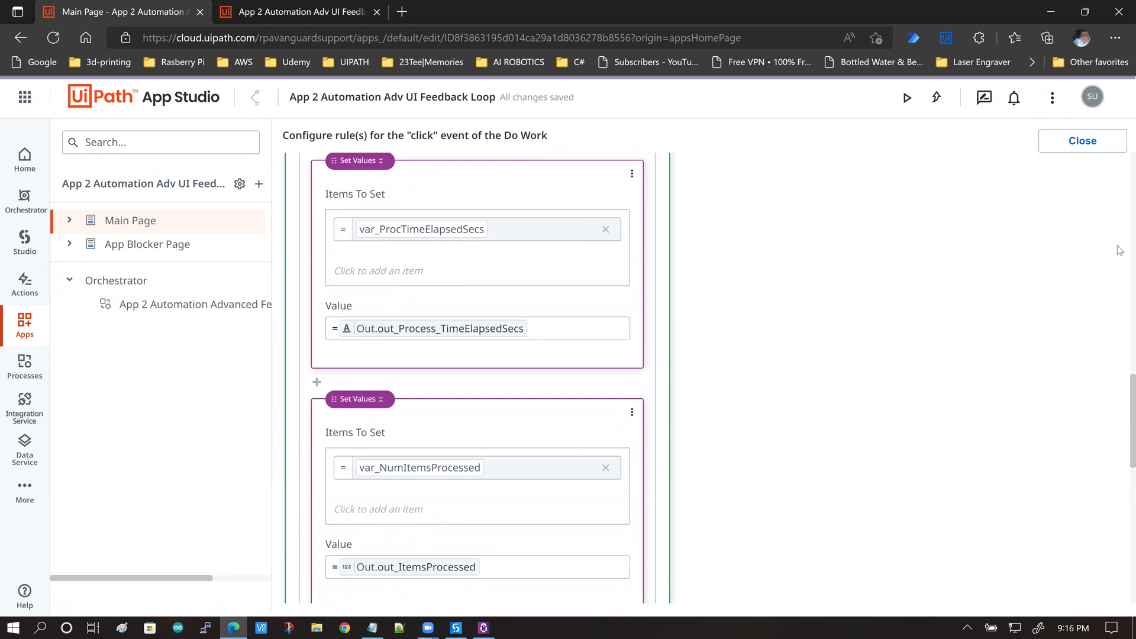
scroll(1120, 251, "up", 2)
scroll(1120, 172, "up", 5)
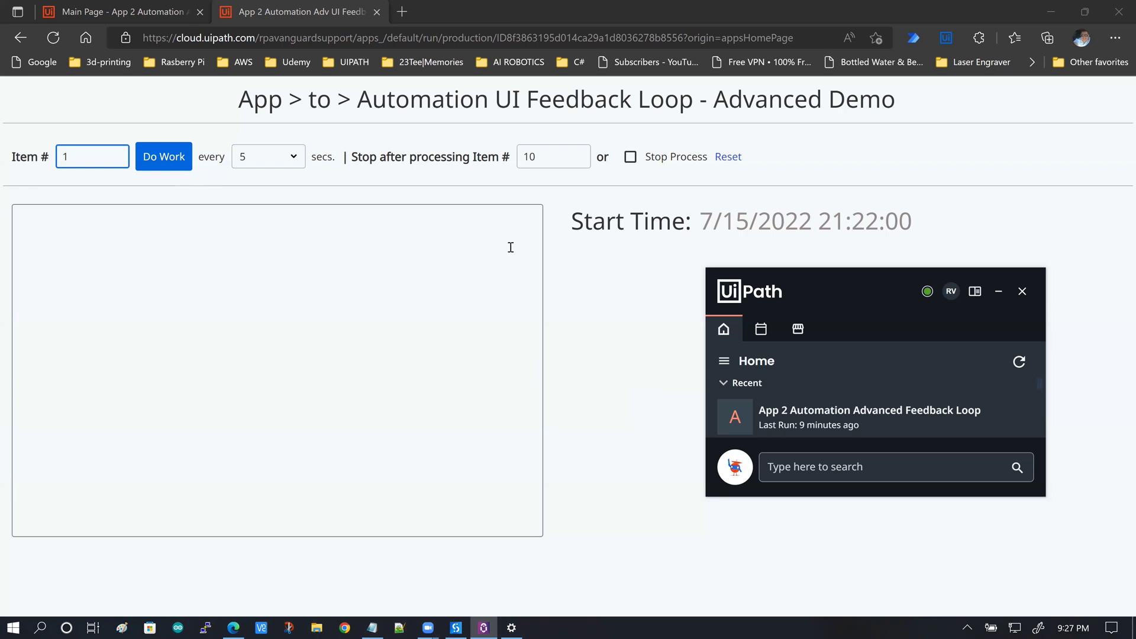
View the interval choices in seconds offered for Do Work in the running app, keeping the current one
mouse_move(741, 417)
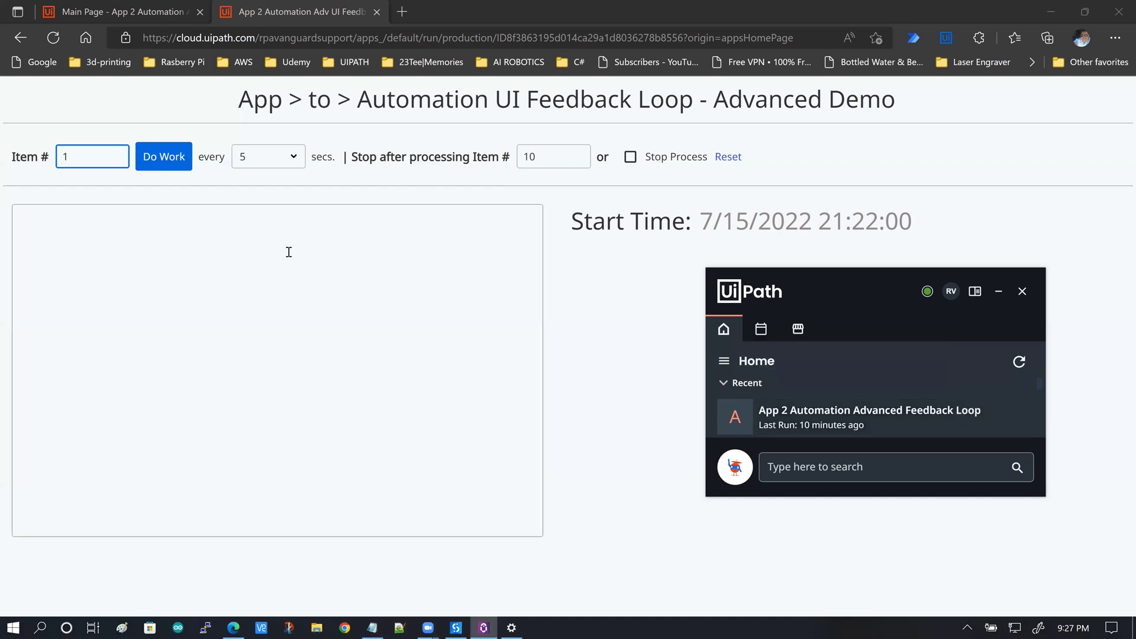
left_click(296, 161)
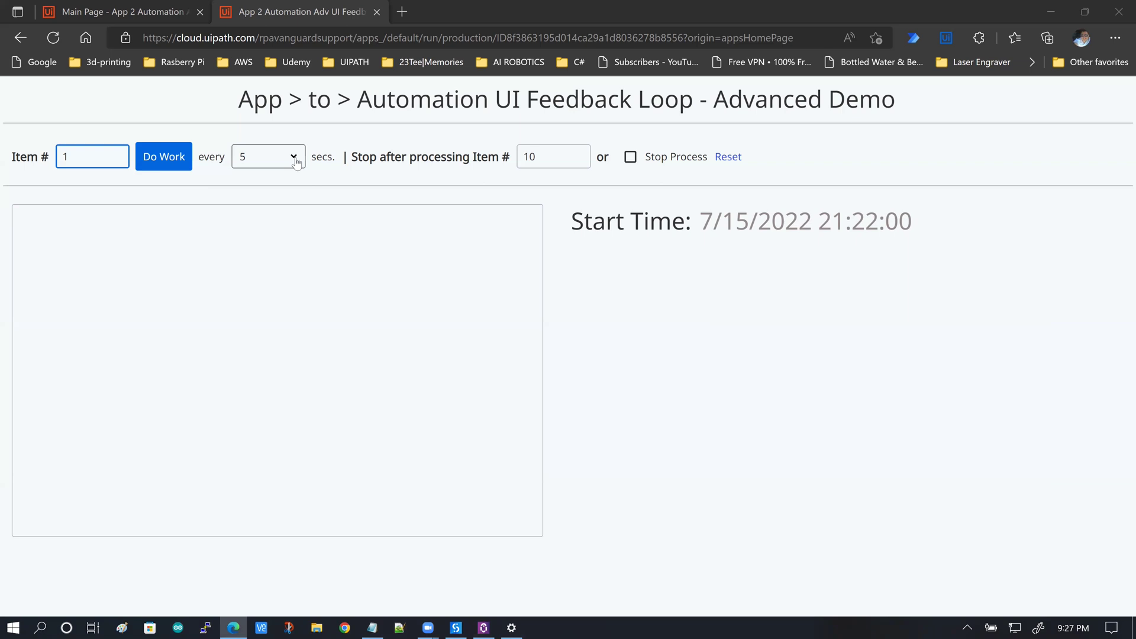
left_click(296, 161)
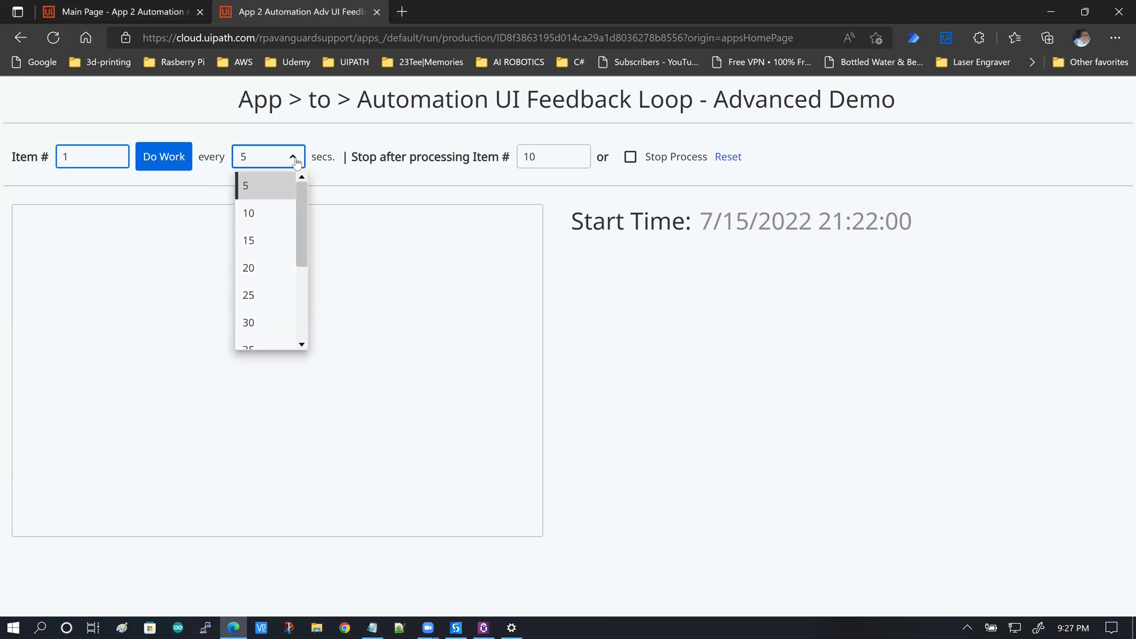
left_click(563, 267)
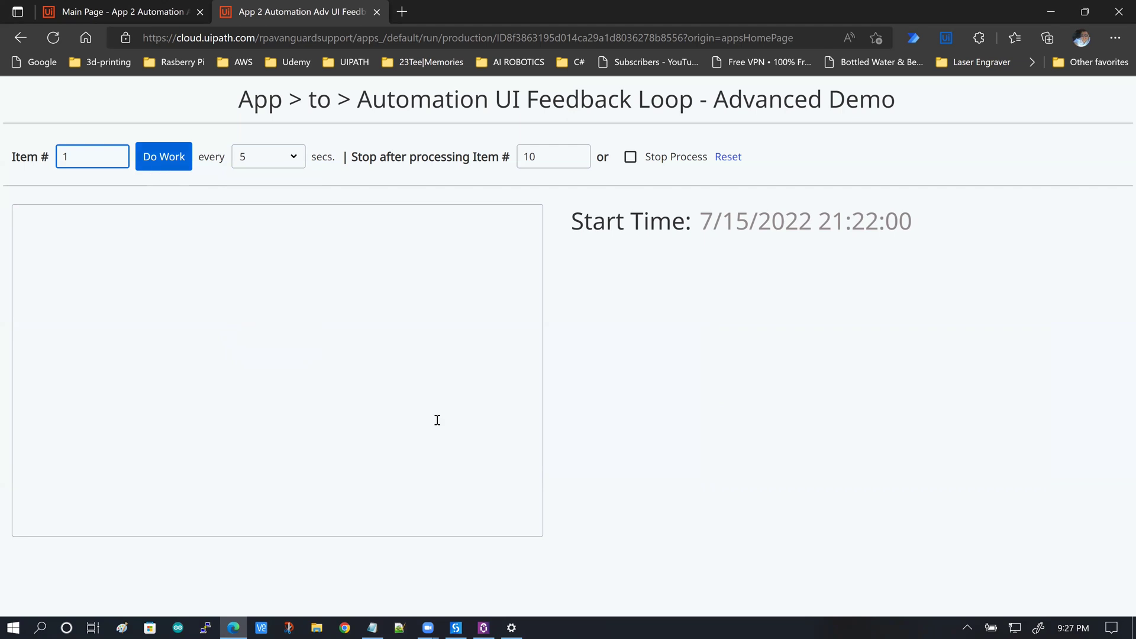
left_click(484, 626)
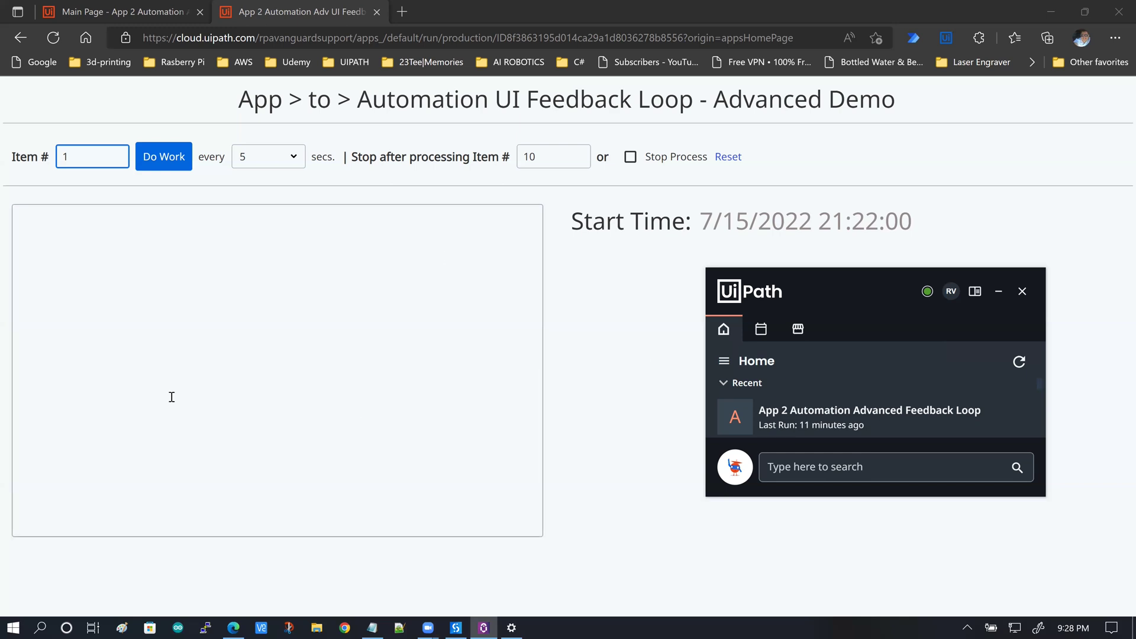
left_click(88, 160)
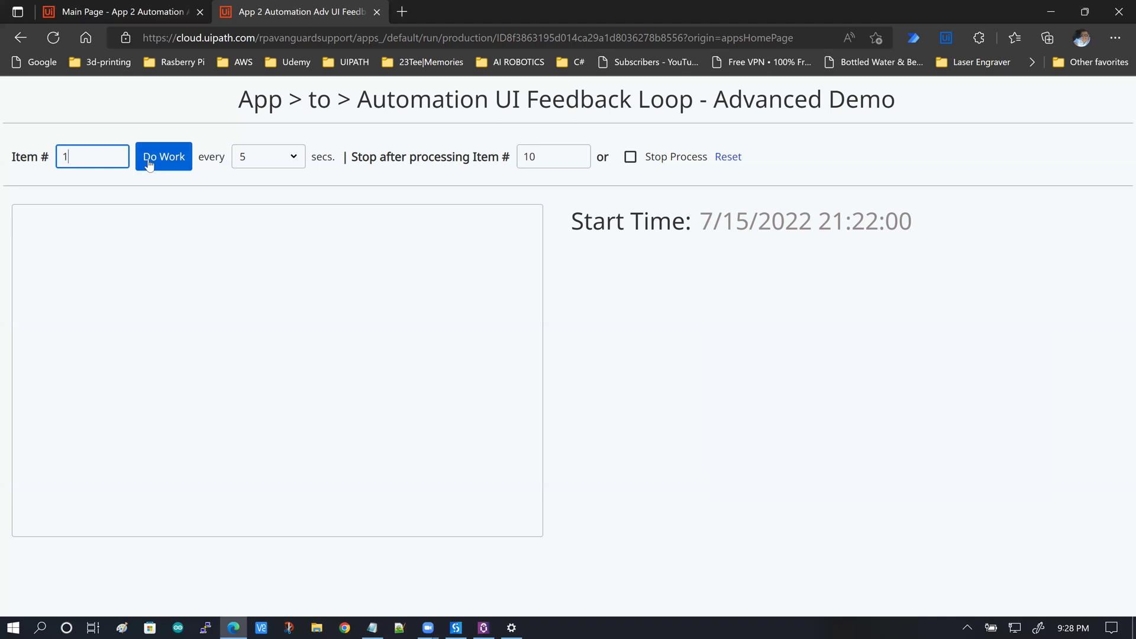
left_click(482, 626)
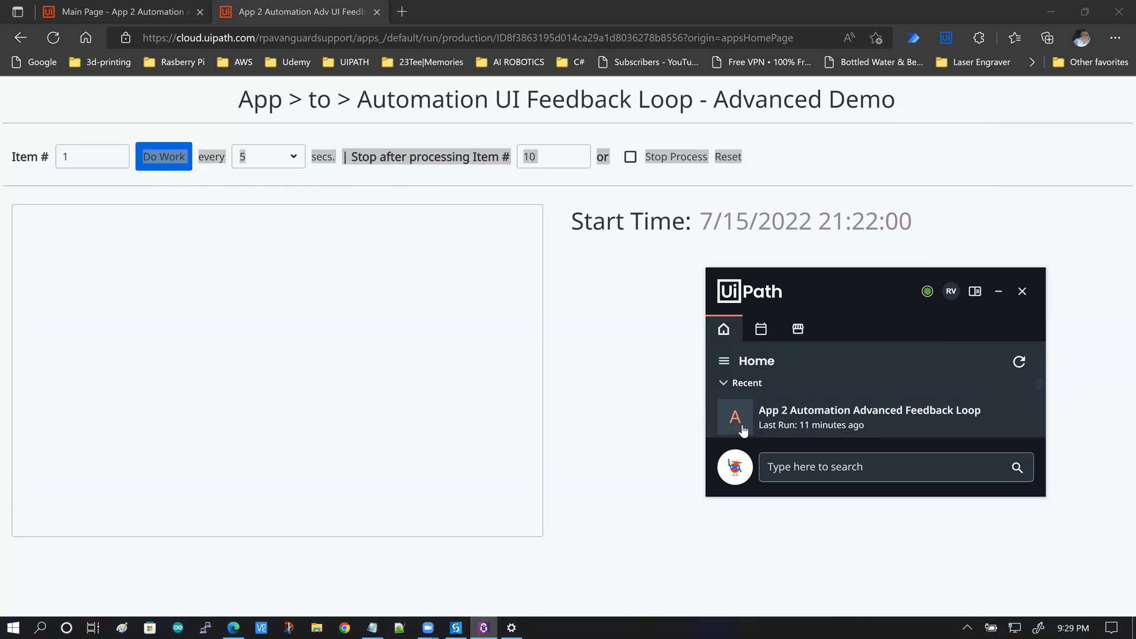
mouse_move(758, 418)
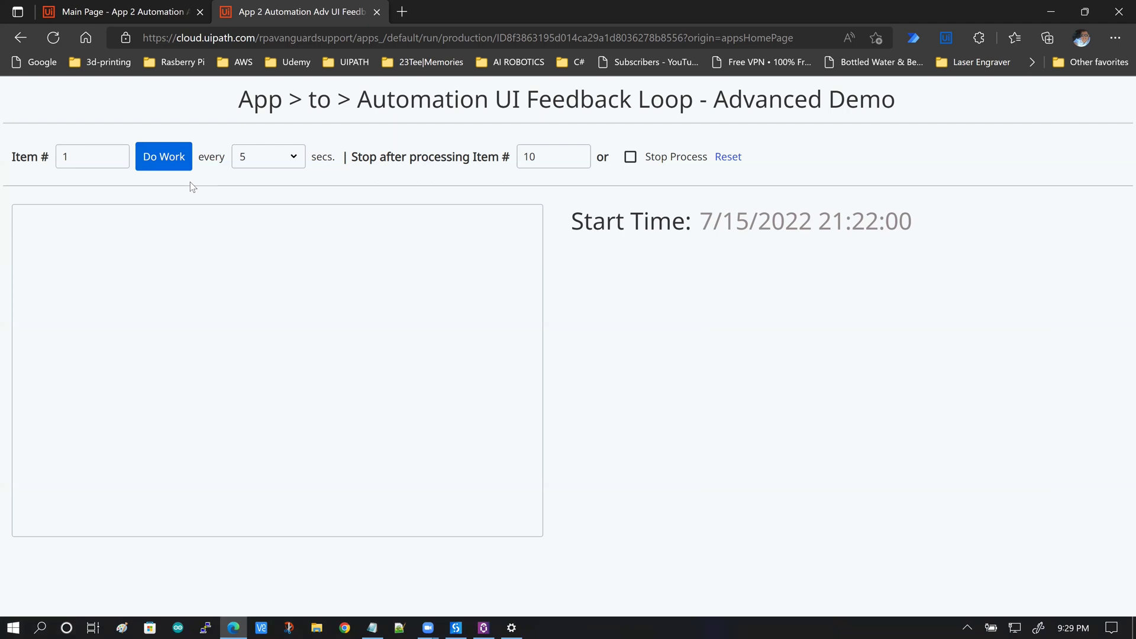
left_click(484, 626)
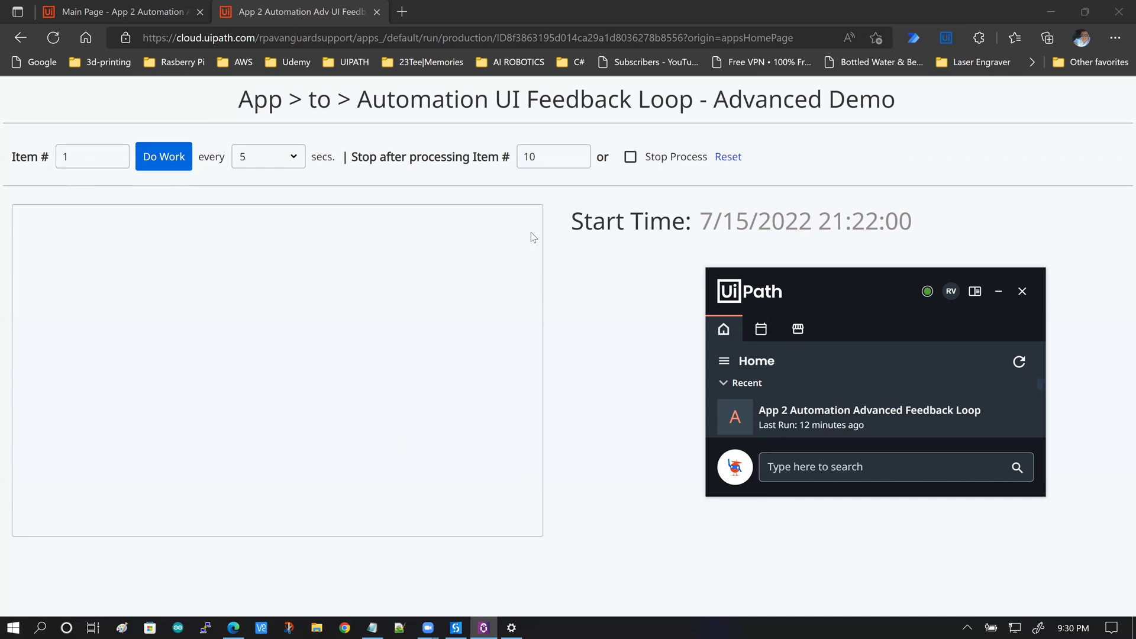
left_click(97, 158)
left_click(446, 231)
left_click(261, 157)
left_click(811, 362)
left_click(76, 155)
left_click(78, 233)
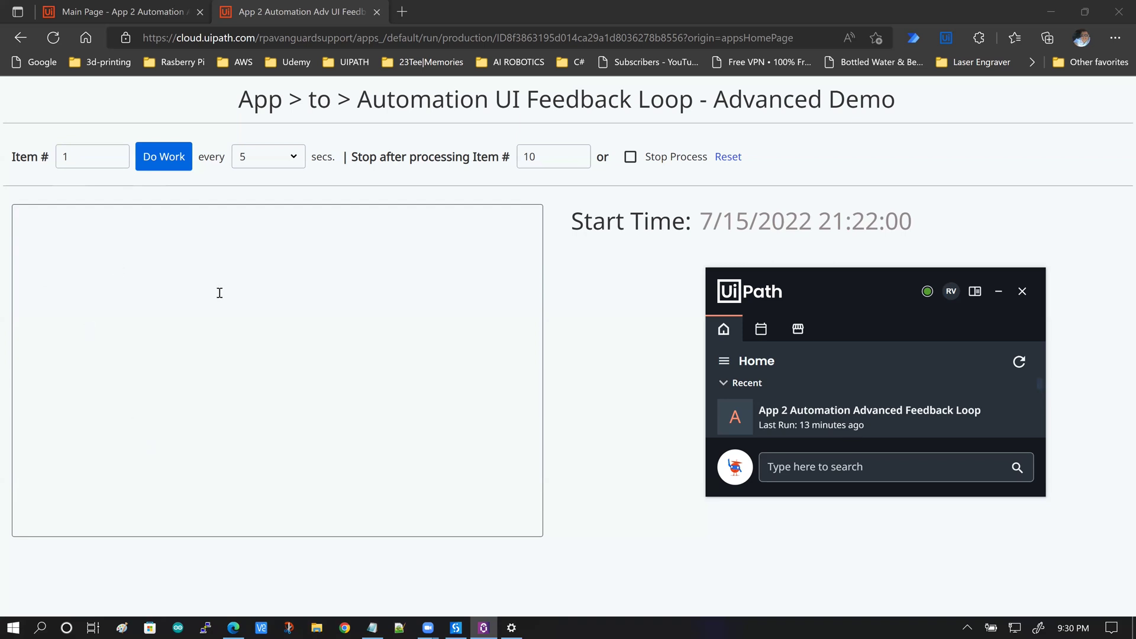
Set the app to stop after processing item 3
left_click(501, 150)
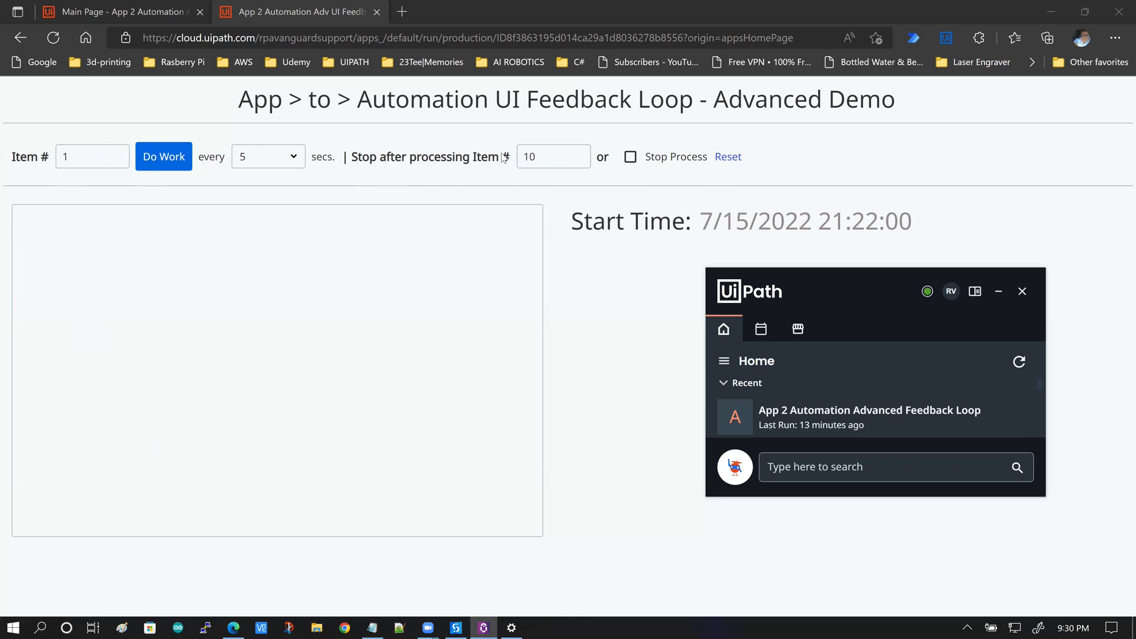
left_click(544, 155)
left_click(544, 155)
key("BackSpace")
key("BackSpace")
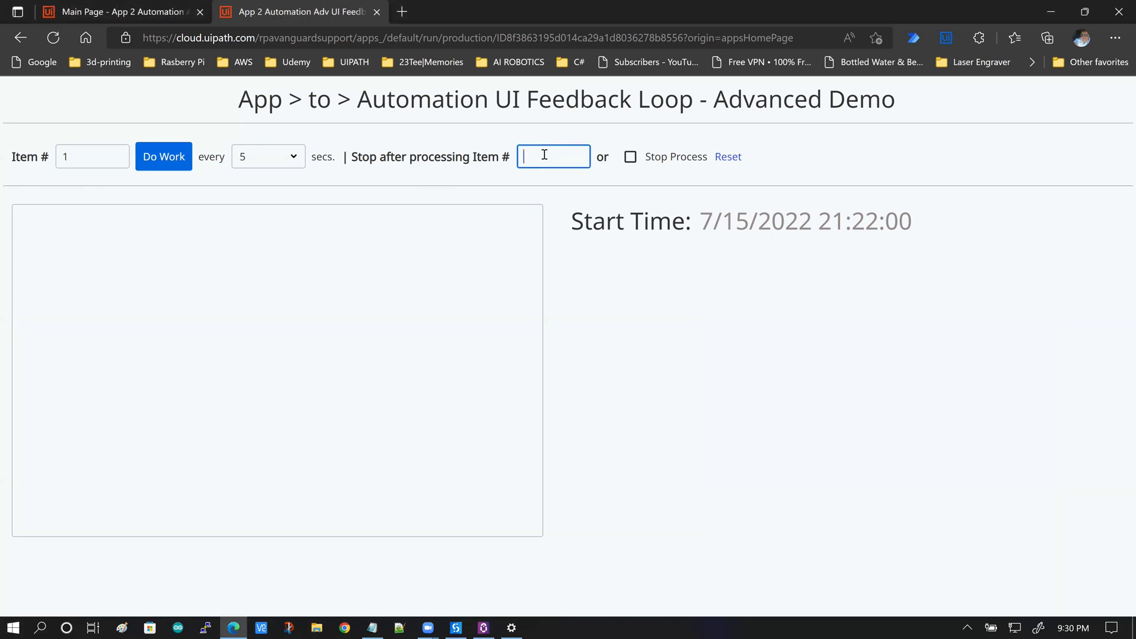
type("3")
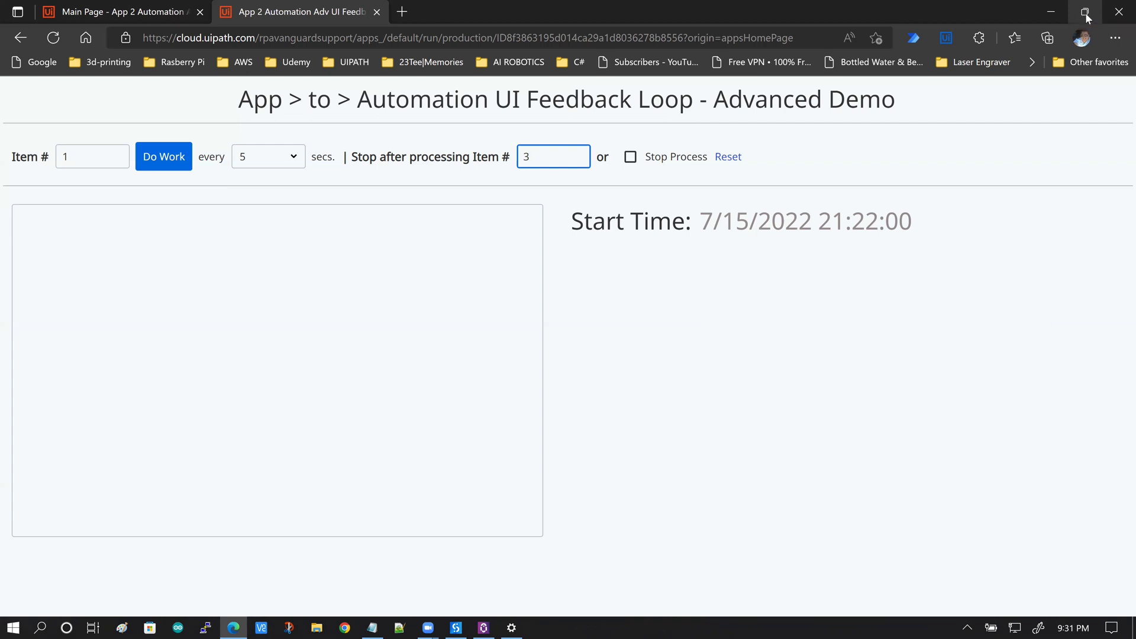
Restore down the browser window, widen it until all form controls show, and place the UiPath Assistant window beside it
left_click(1085, 12)
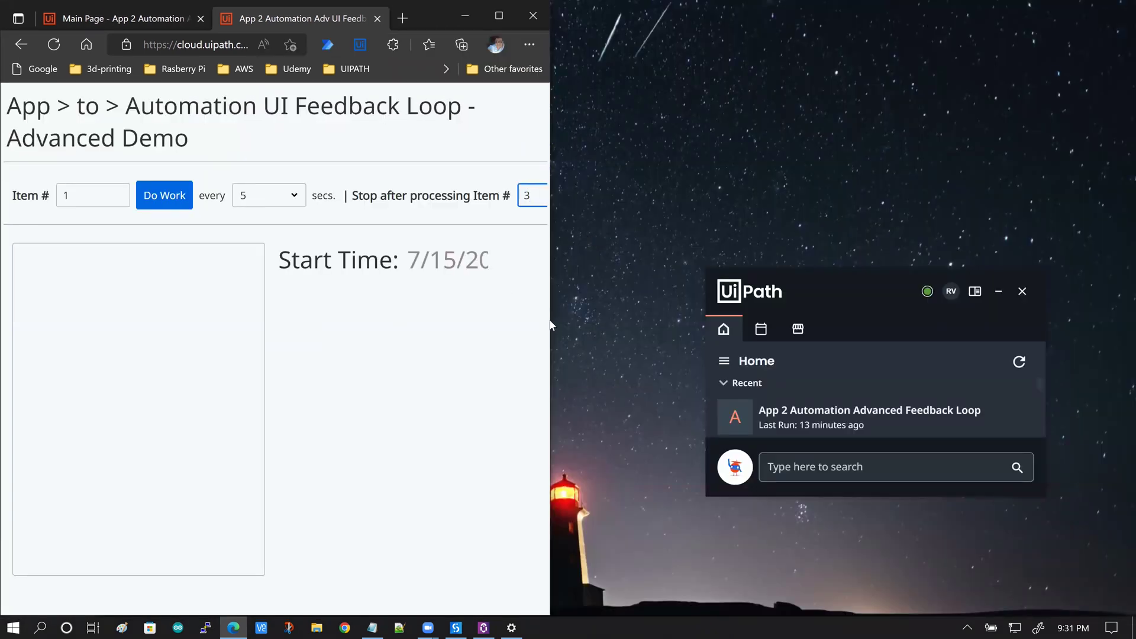
left_click_drag(549, 320, 704, 322)
left_click_drag(840, 273, 932, 268)
left_click(707, 342)
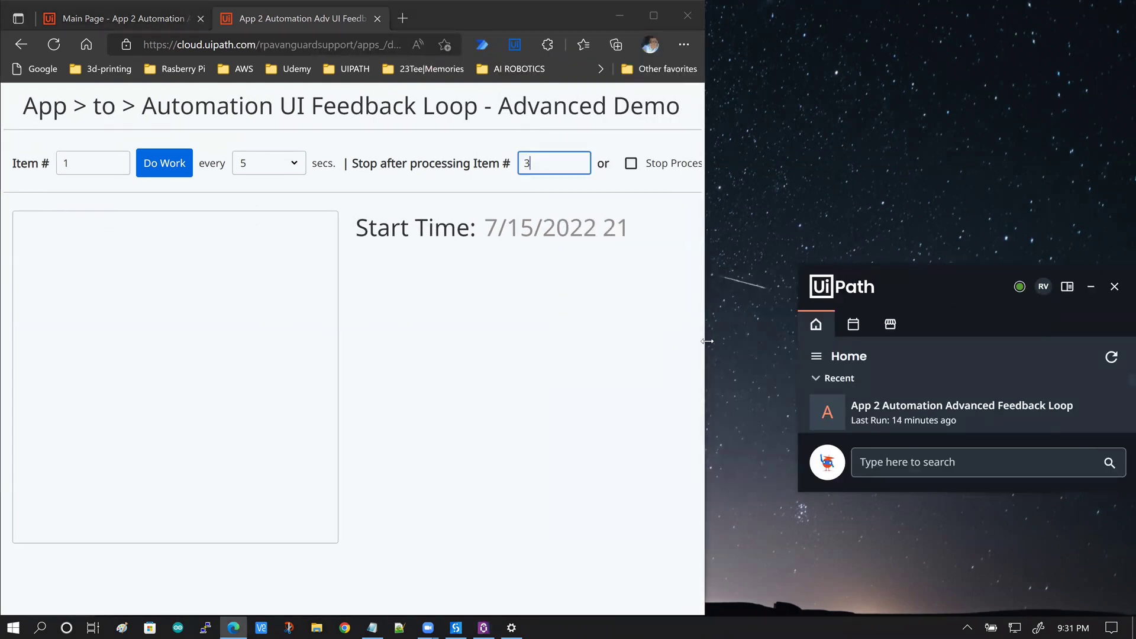
left_click_drag(707, 341, 795, 342)
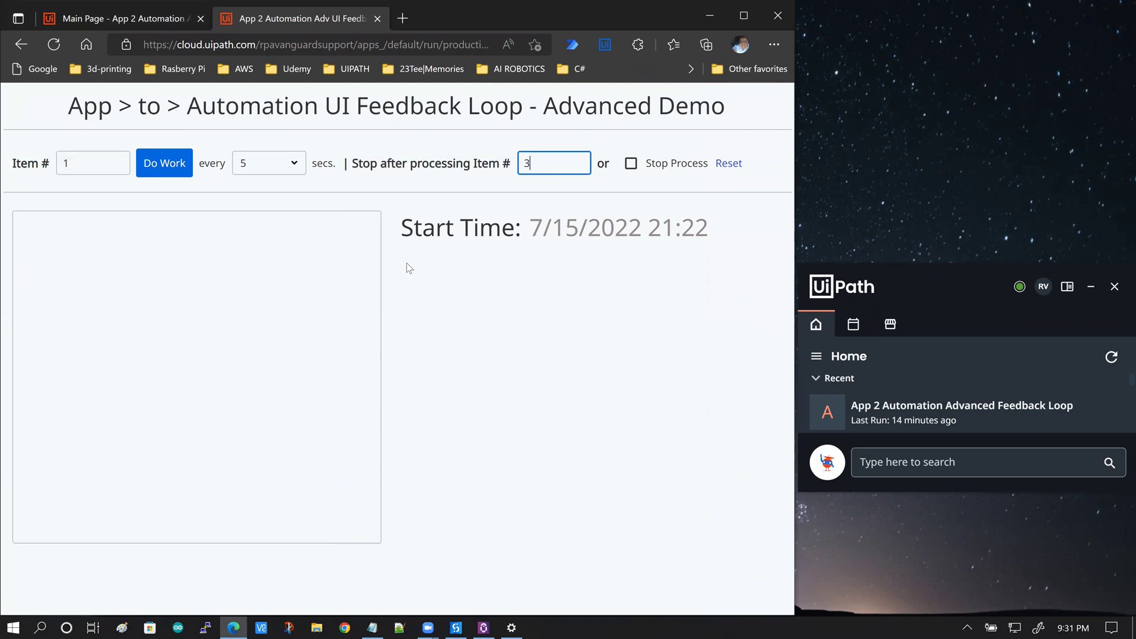
Start the automation at item 1 with Do Work and let it run through item 3 alongside the Assistant
left_click(165, 165)
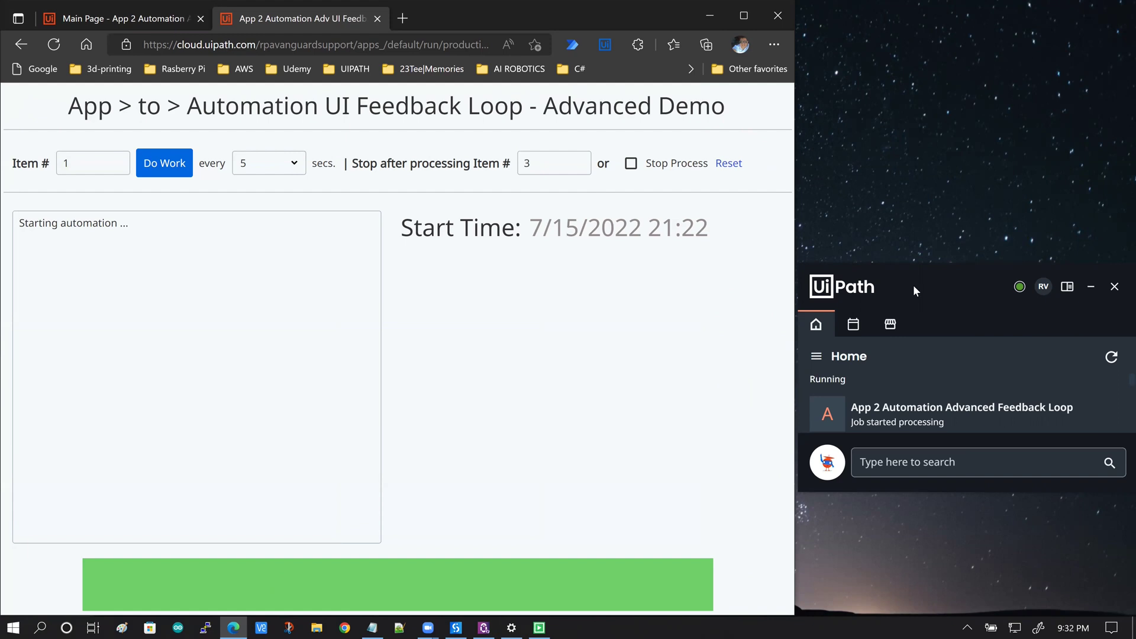
left_click(950, 291)
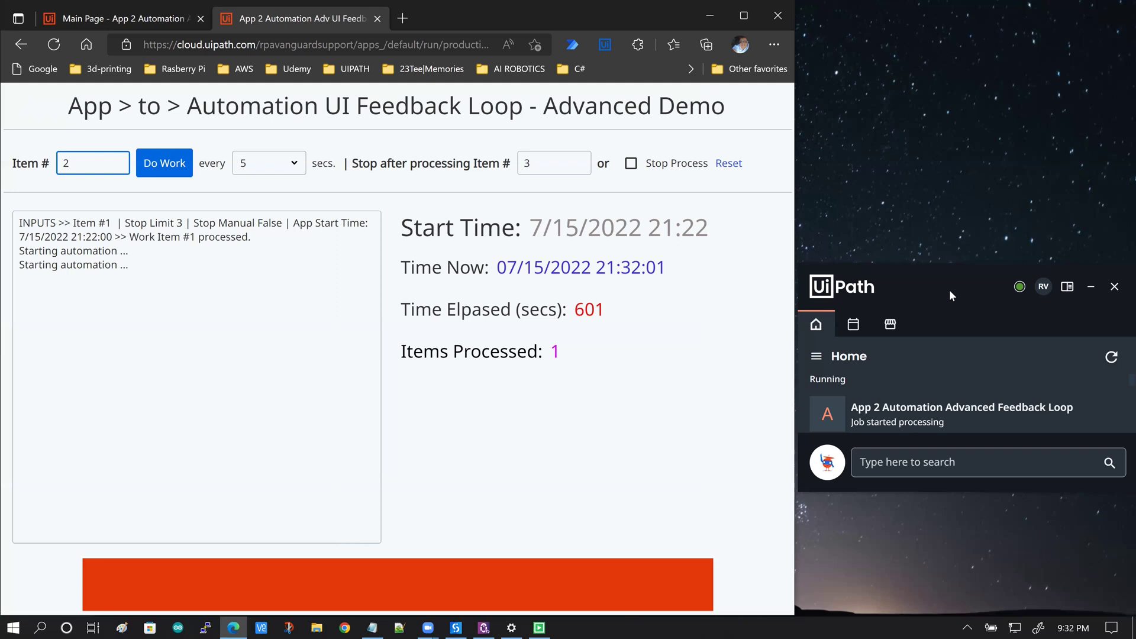
left_click(949, 291)
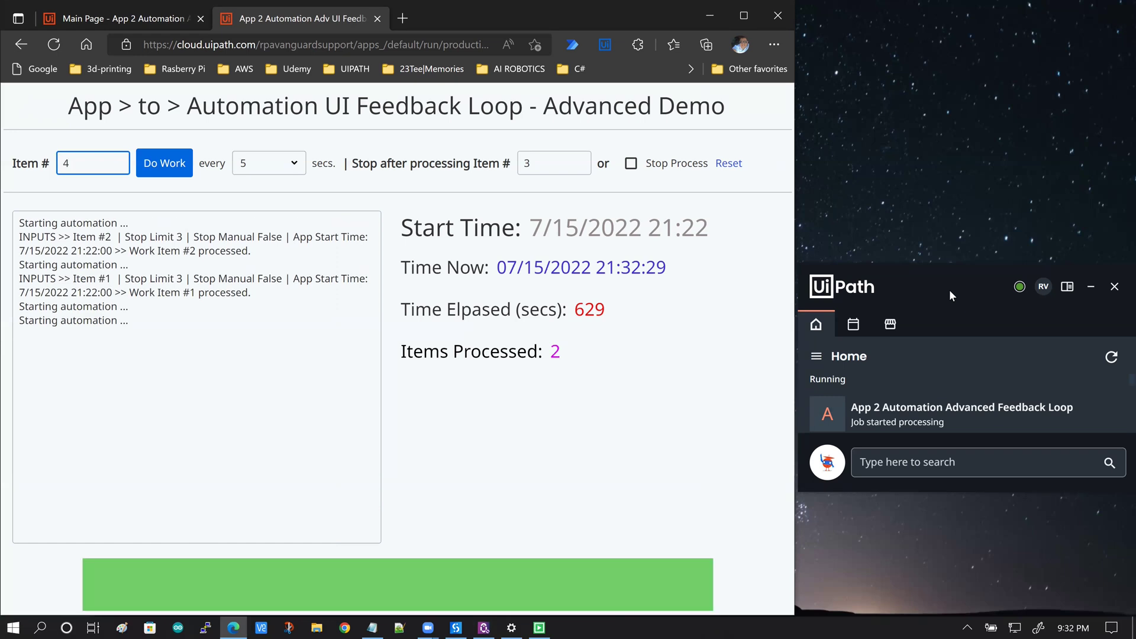
left_click(950, 291)
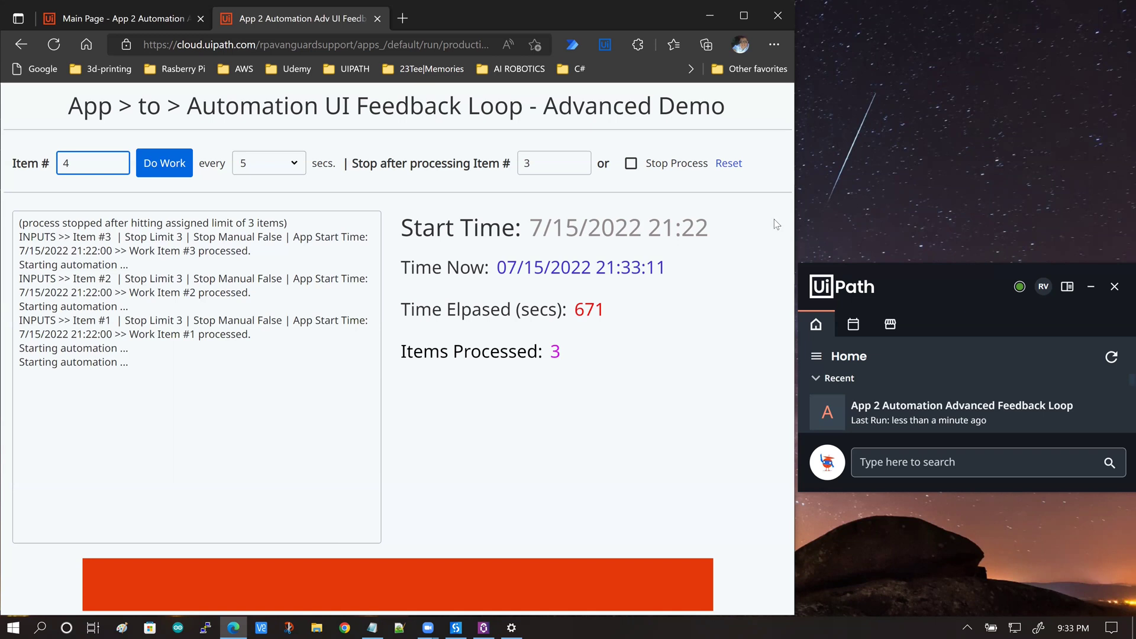
Review the run log, highlighting the inputs line for item #3 and the message about the assigned limit
left_click(532, 161)
left_click(103, 274)
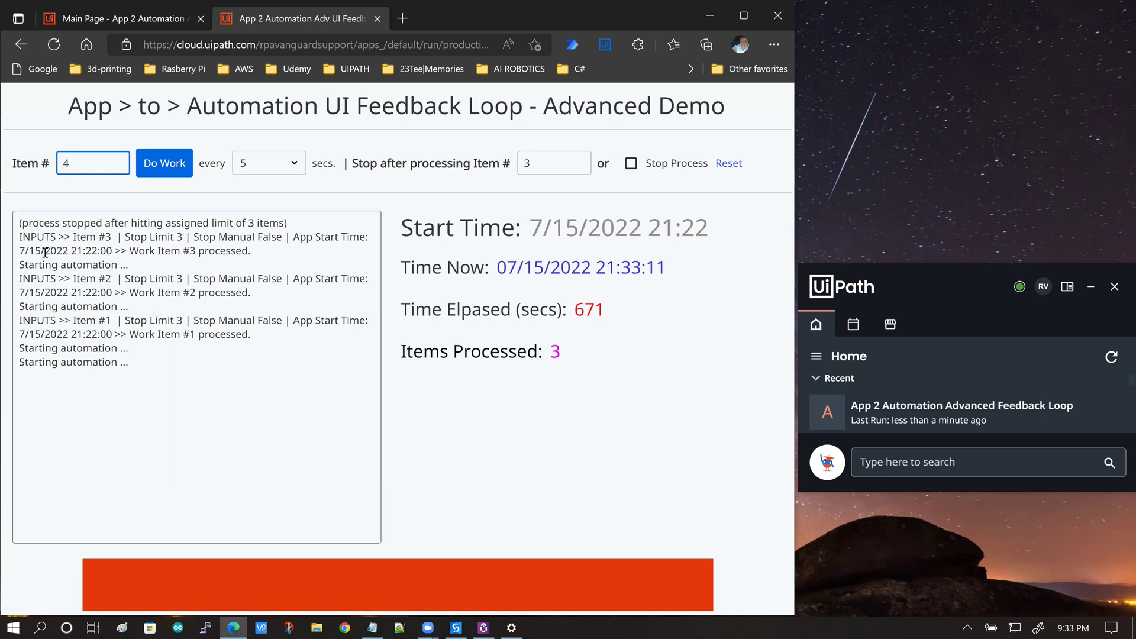
left_click(22, 237)
left_click_drag(70, 235, 368, 236)
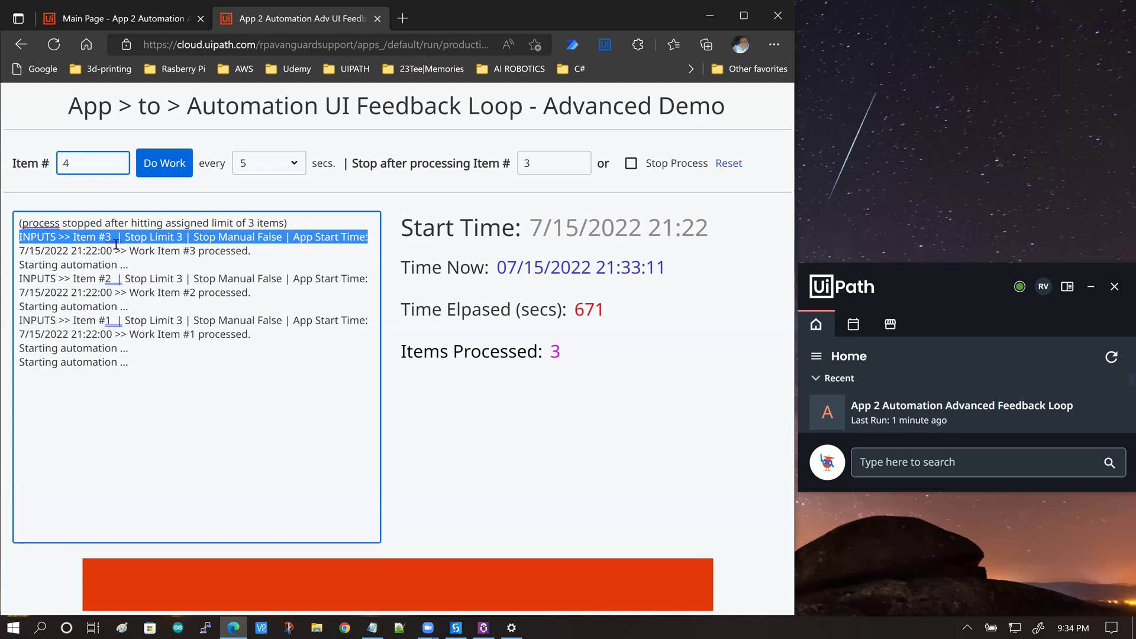
left_click(16, 224)
left_click_drag(16, 224, 296, 221)
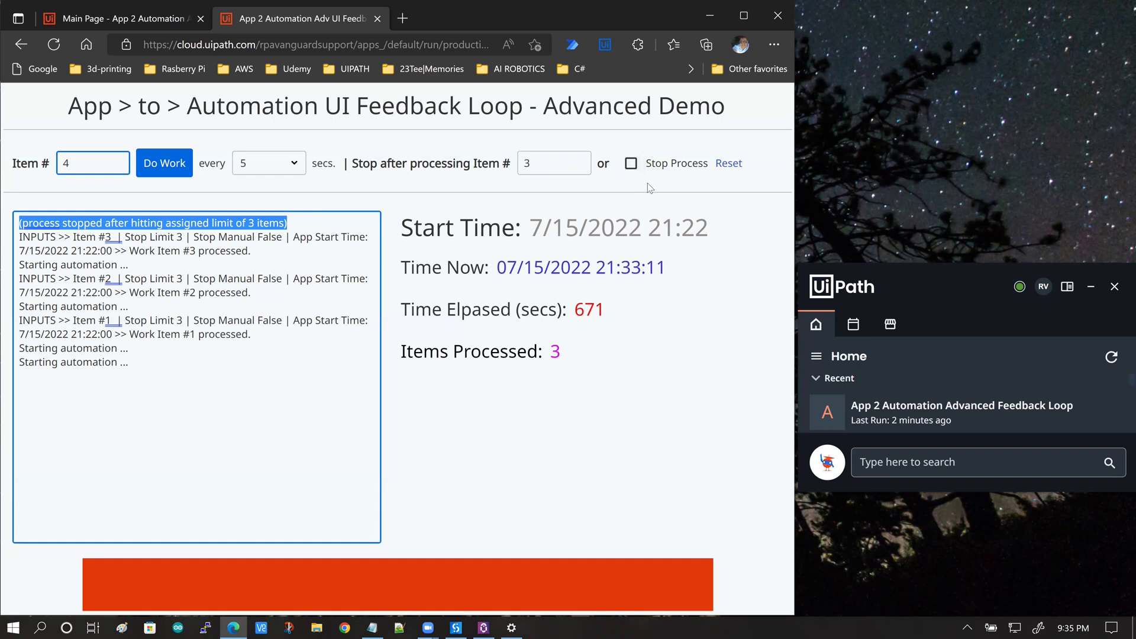
Reset the form and run the automation again from item 1 with a stop limit of 10
left_click(729, 169)
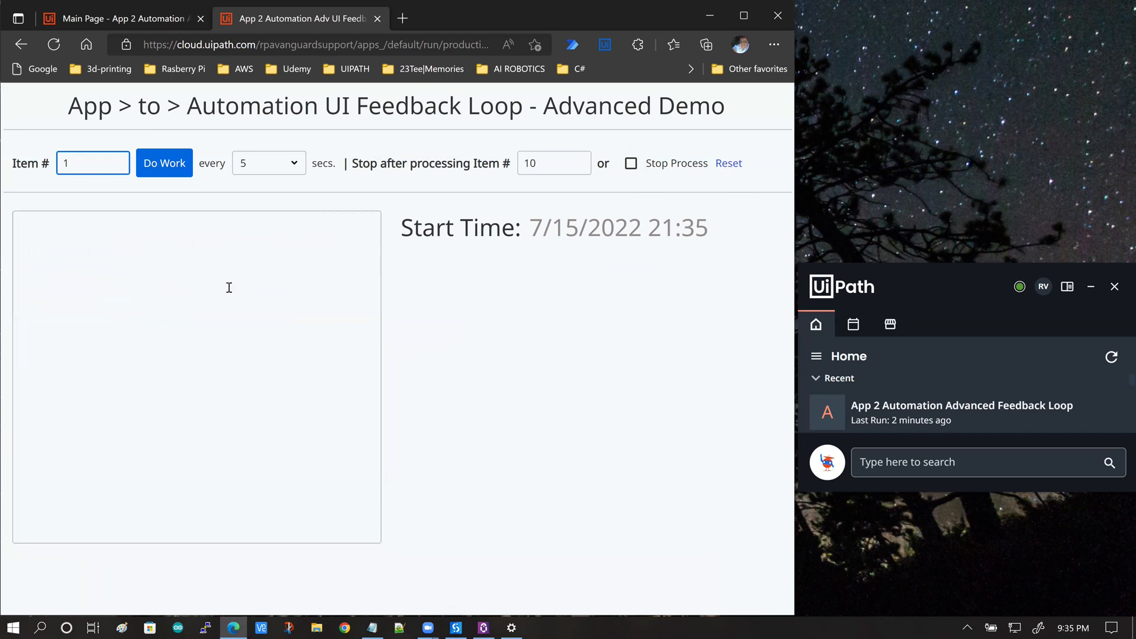
left_click(545, 162)
left_click(176, 168)
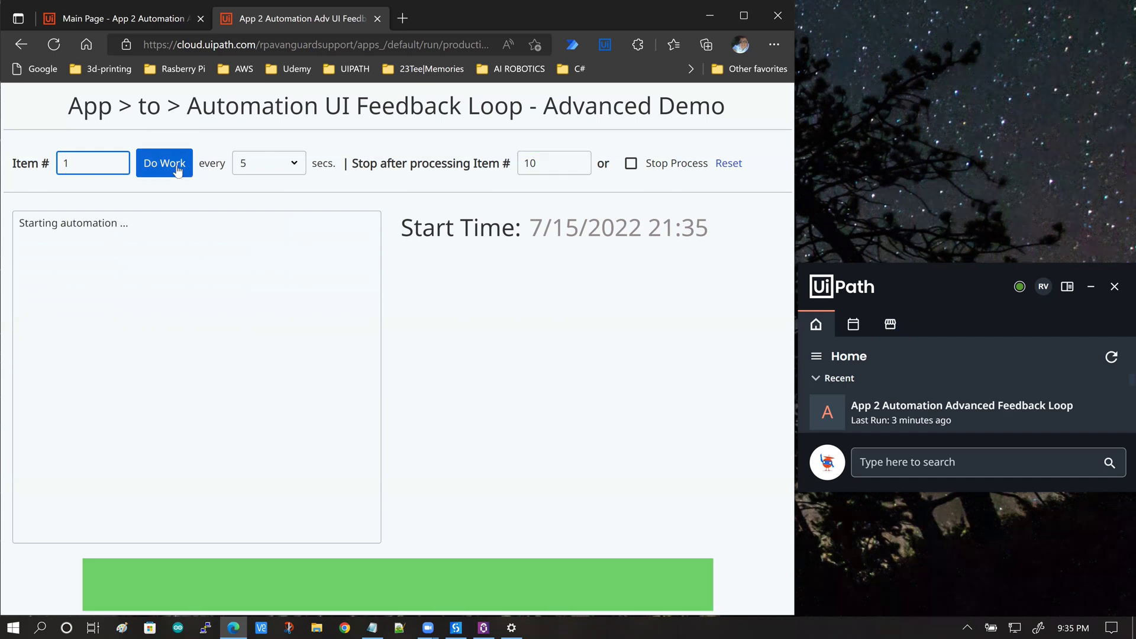
left_click(937, 296)
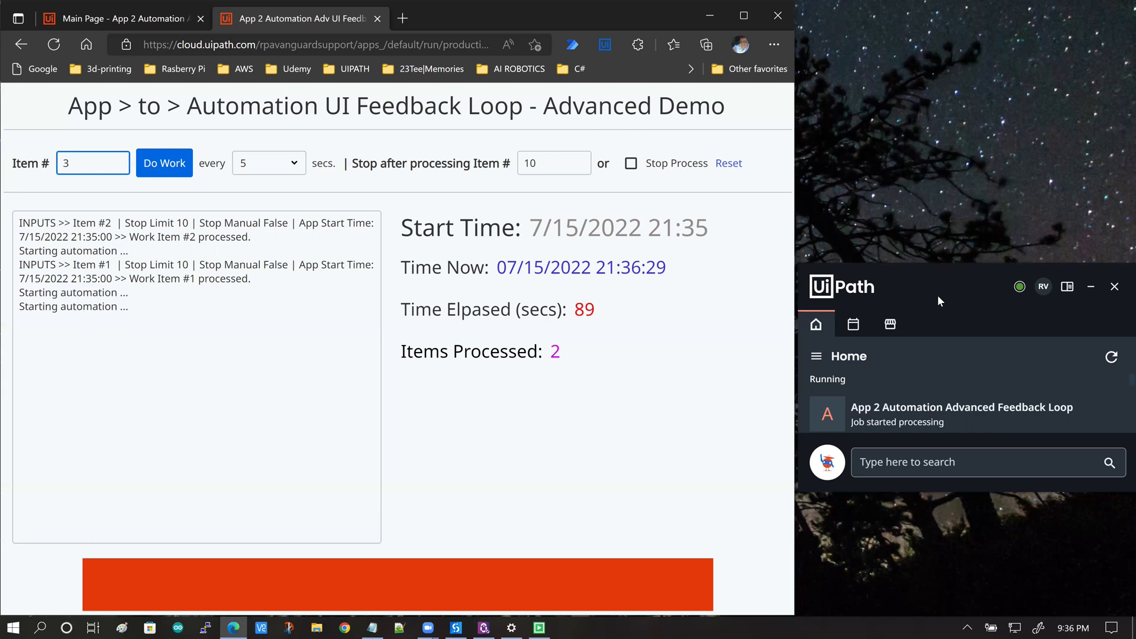
left_click(937, 295)
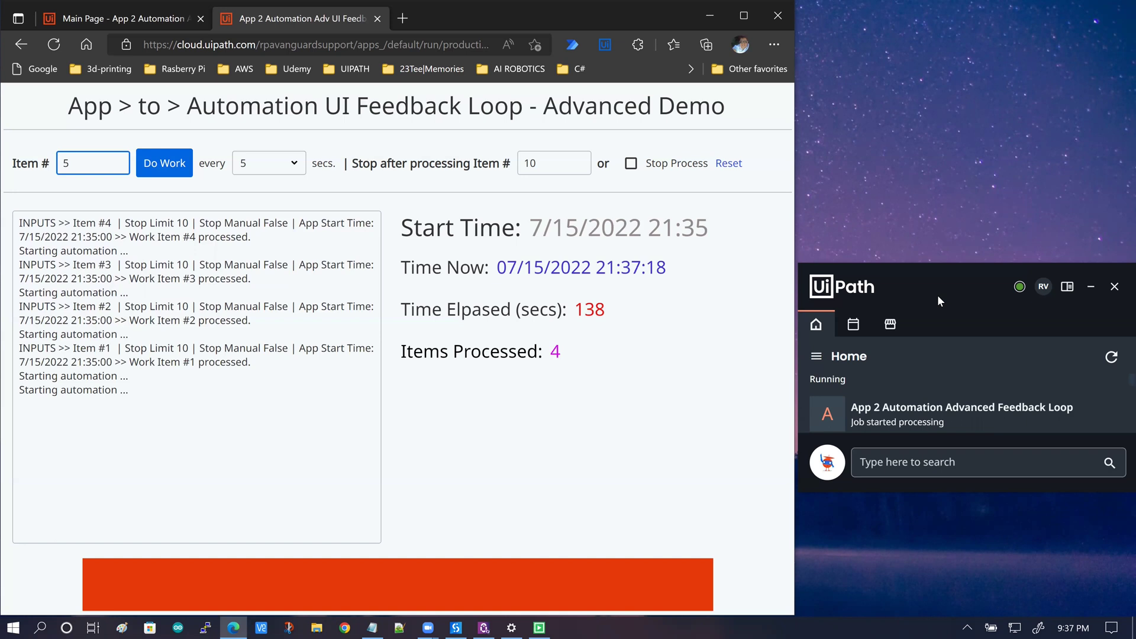
left_click(938, 295)
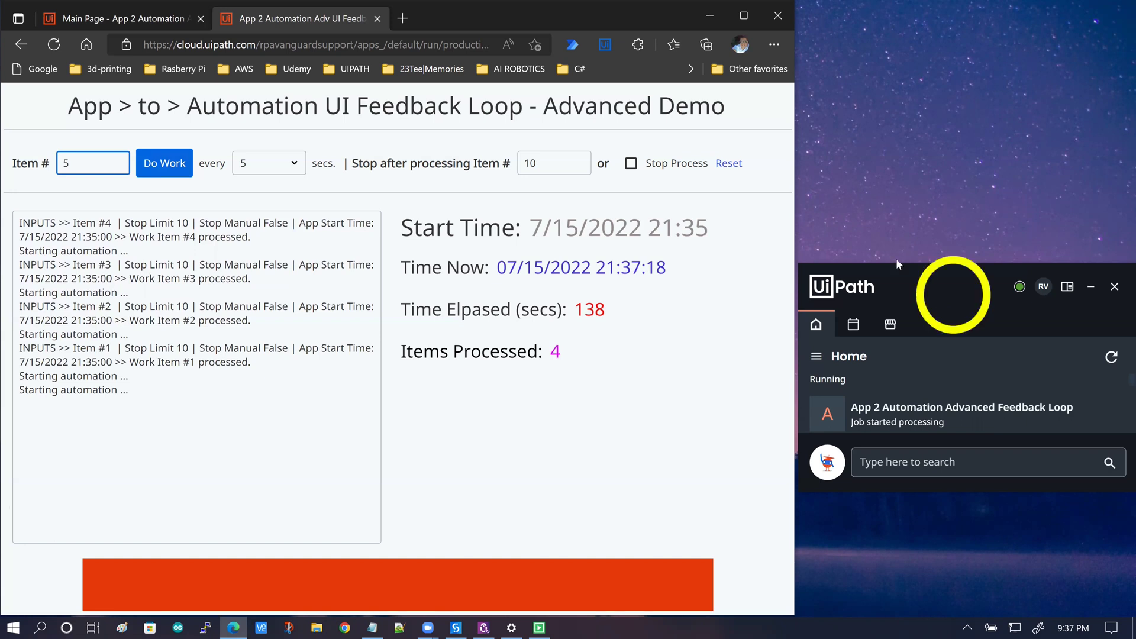
Stop the running process manually and highlight the user-stop message in the log
left_click(631, 164)
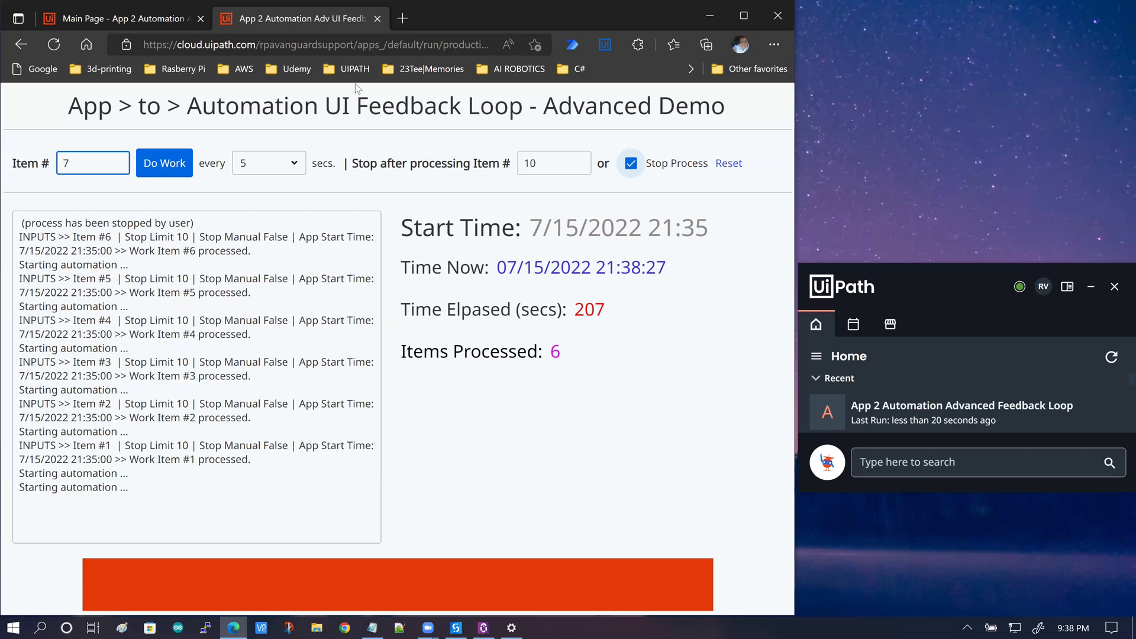
left_click_drag(198, 223, 16, 228)
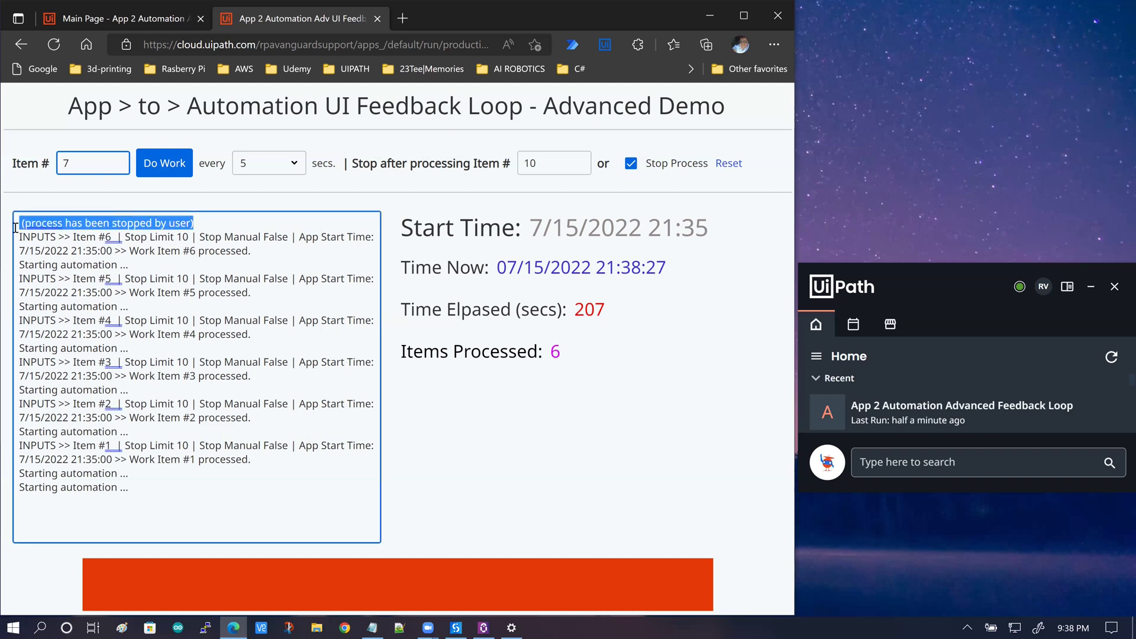
left_click(260, 253)
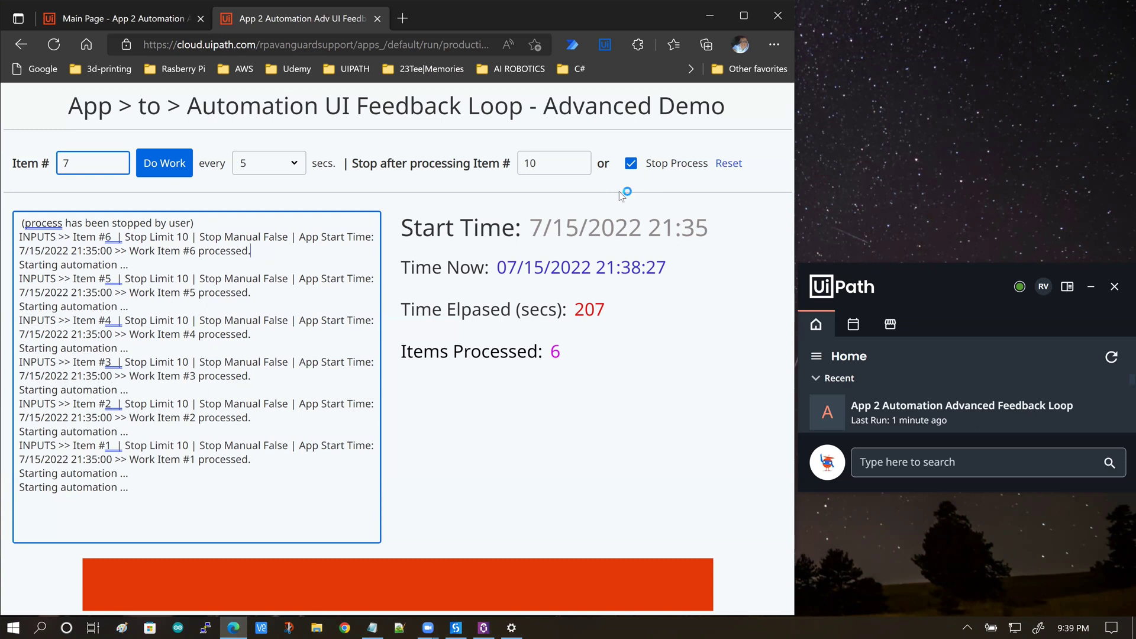
left_click(542, 162)
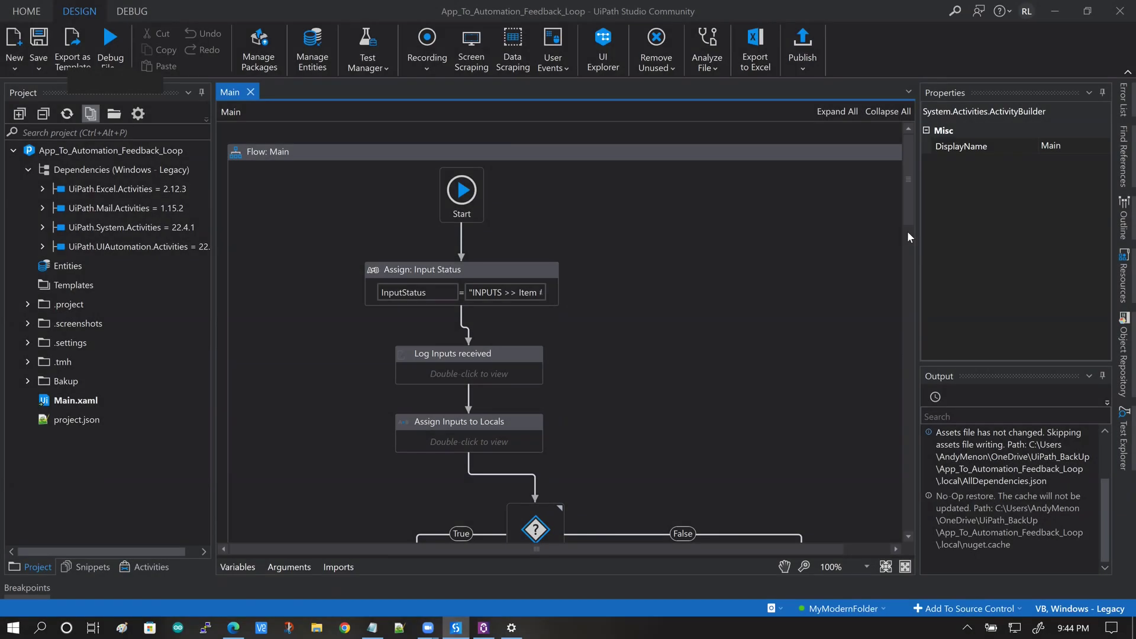
Check the automation's process details in UiPath Assistant, and return to UiPath Studio to view the Main flowchart enlarged
left_click(486, 626)
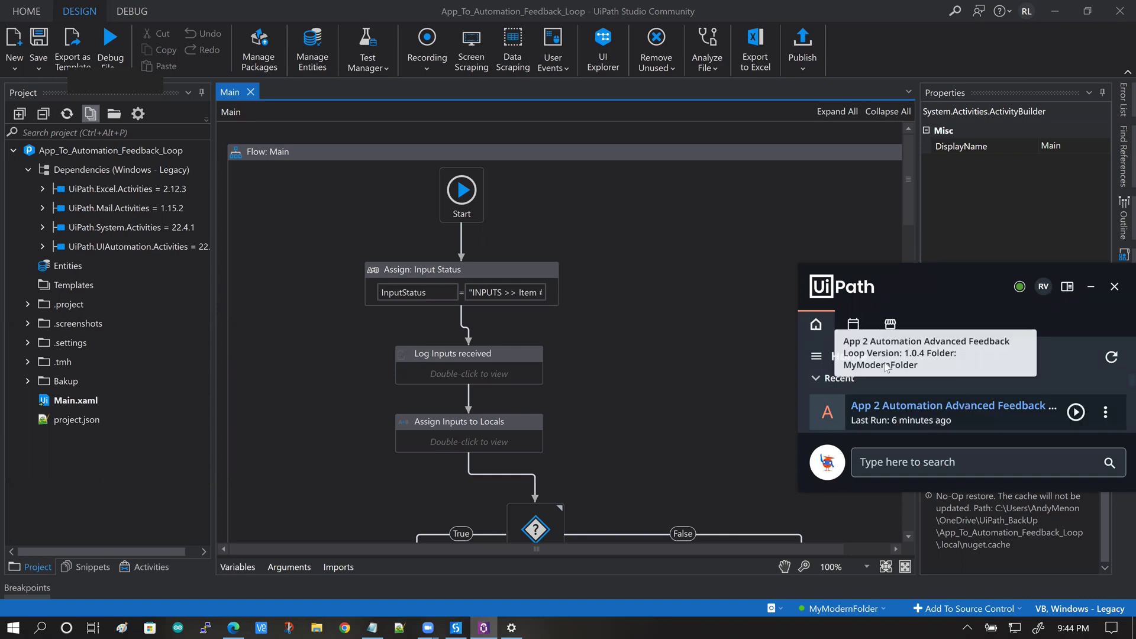
left_click(400, 22)
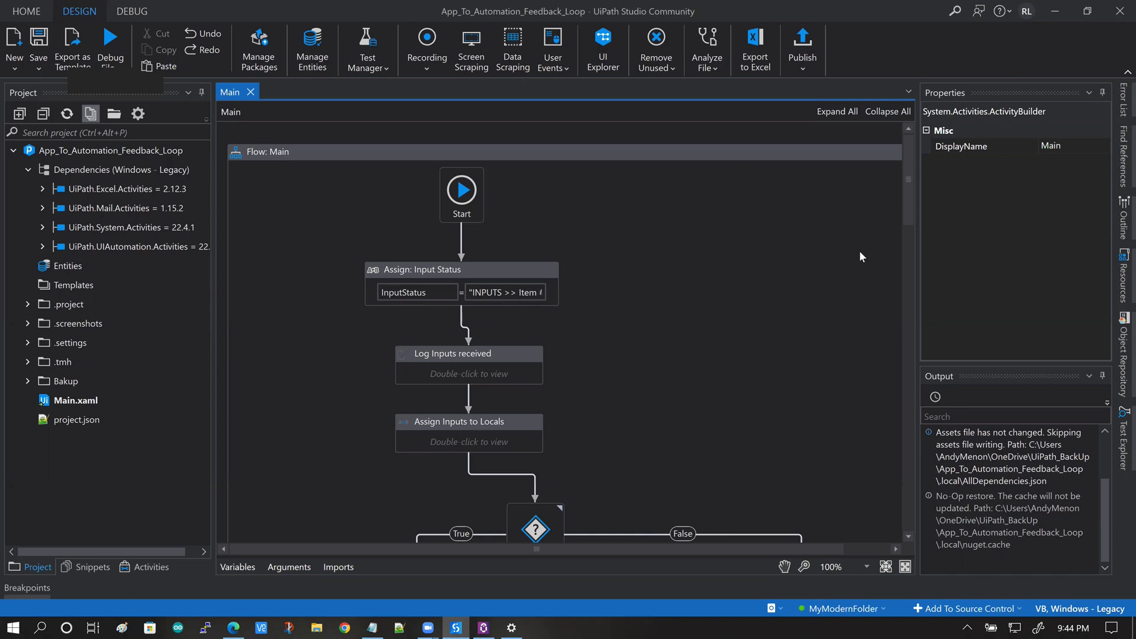
scroll(861, 257, "up", 1)
left_click_drag(910, 188, 910, 217)
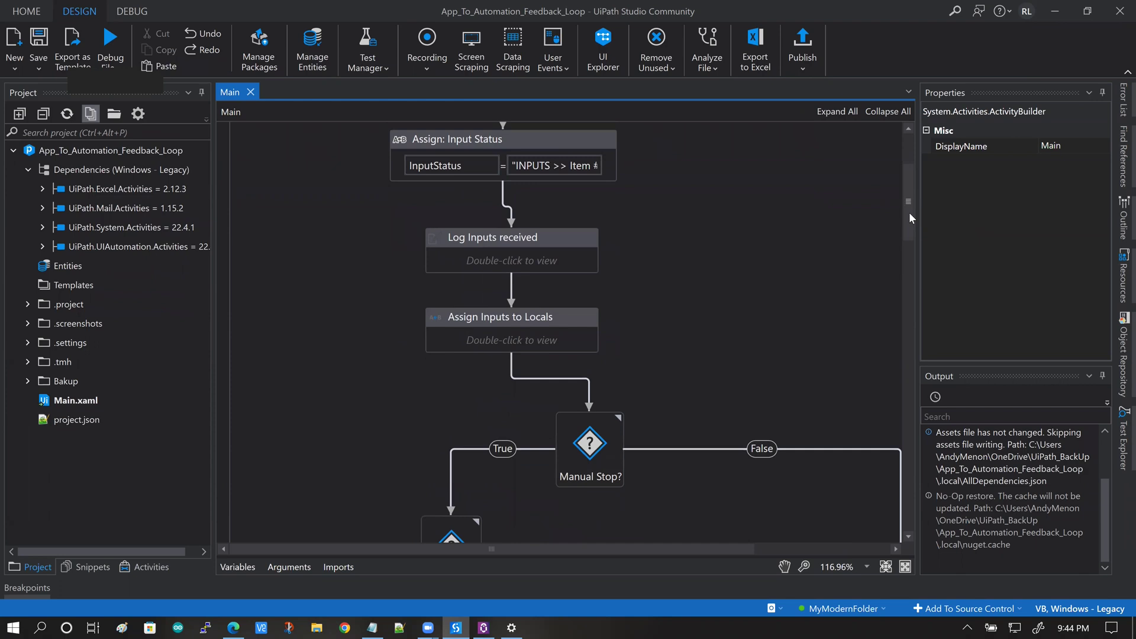
Open the workflow's arguments and look through the whole list, checking the running app in the browser for comparison
left_click(291, 567)
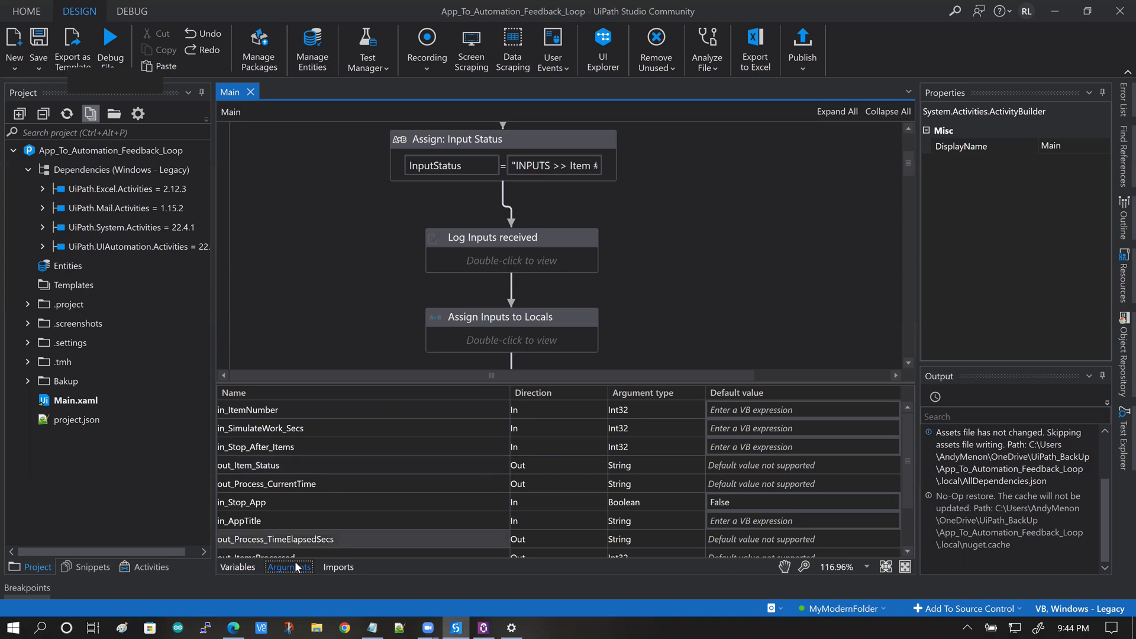
left_click(370, 520)
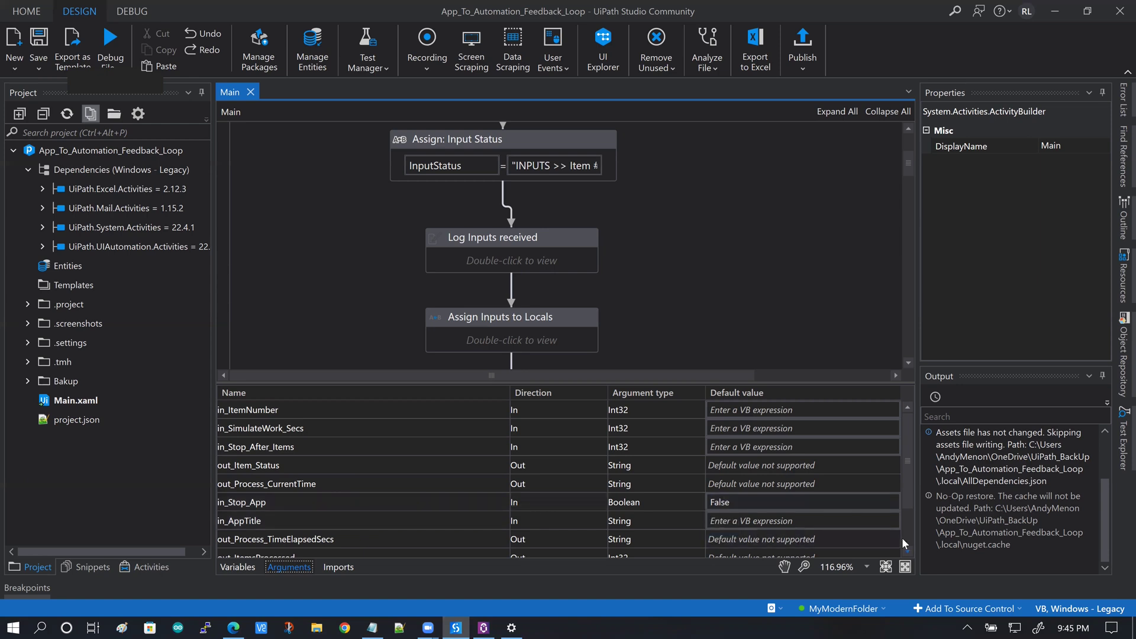
scroll(902, 538, "down", 1)
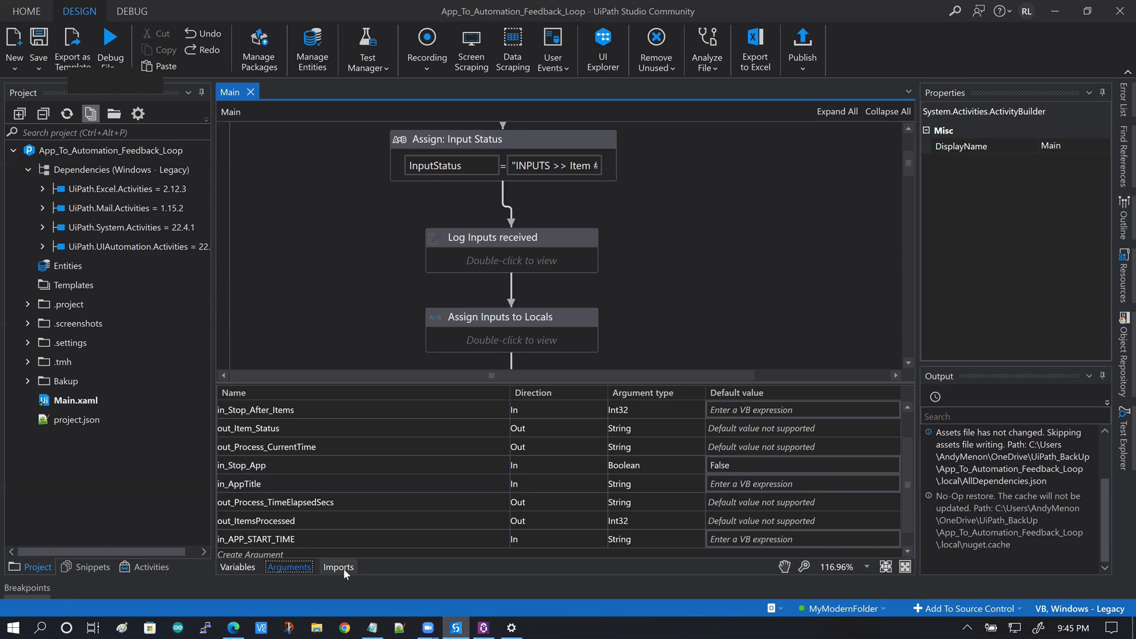
left_click(233, 626)
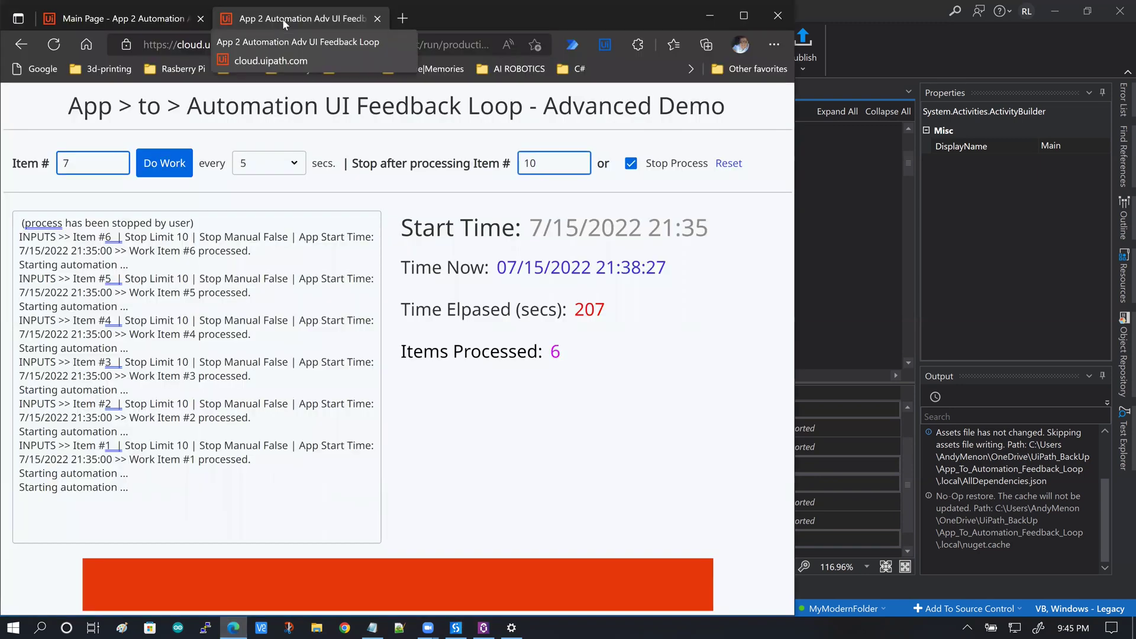
left_click(708, 15)
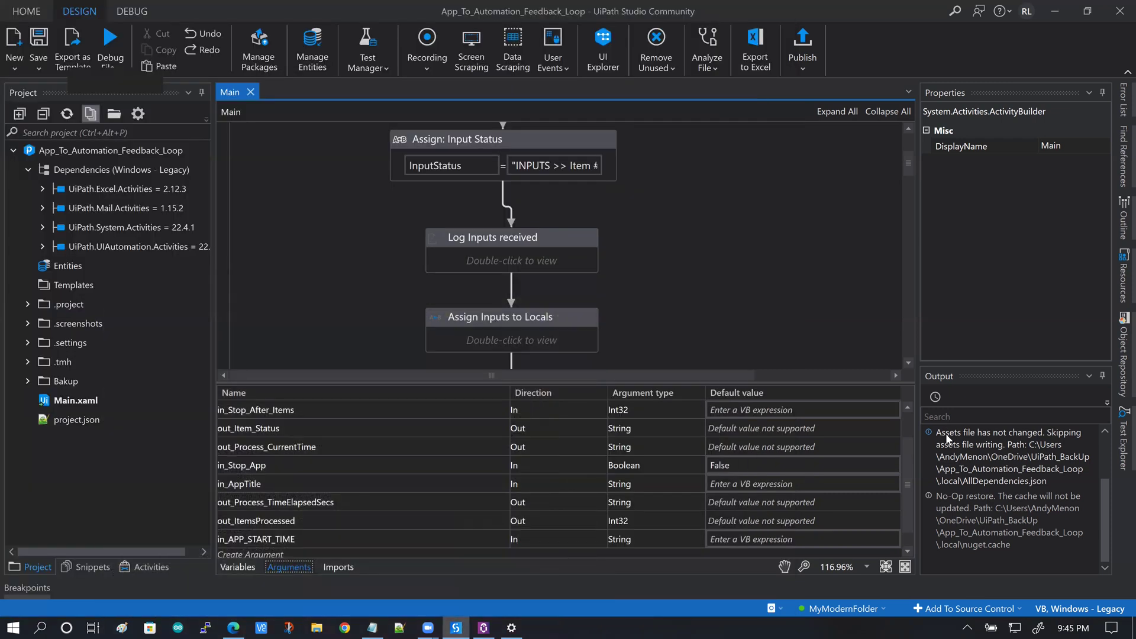
scroll(243, 520, "down", 1)
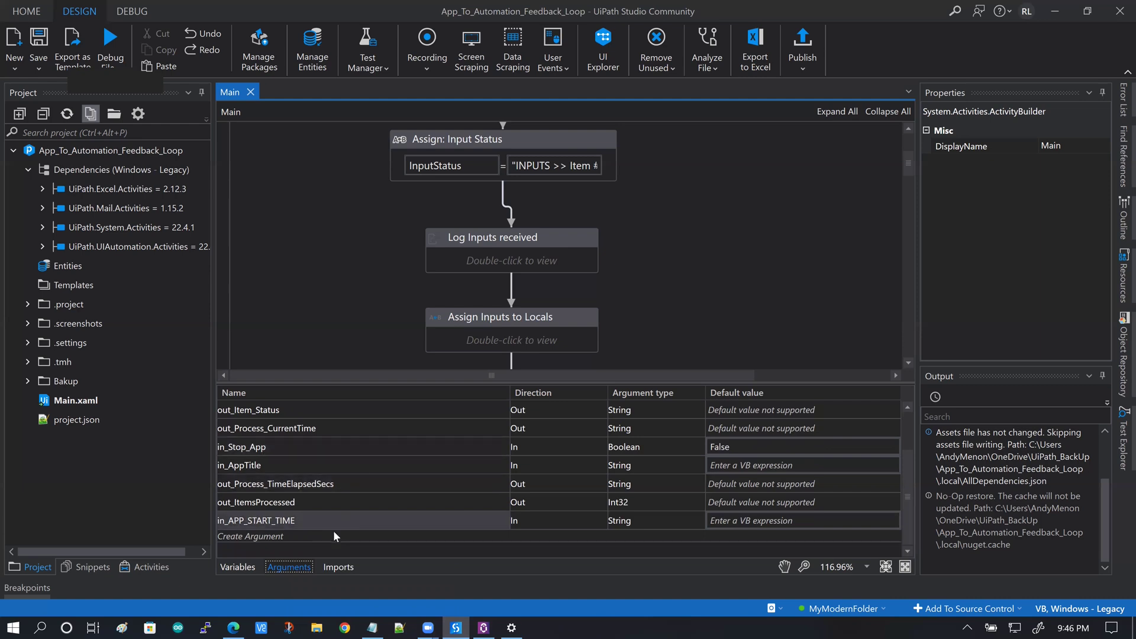
left_click(908, 408)
left_click(908, 408)
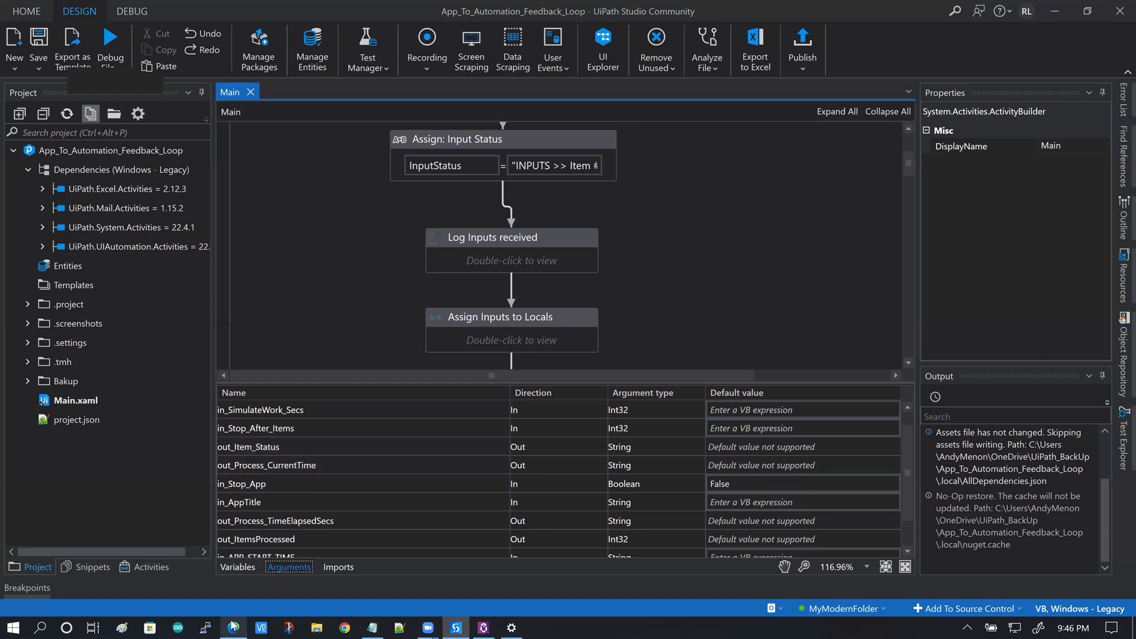
Switch to the browser to relate the arguments to the app's status message and stop limit, and return to Studio
left_click(230, 598)
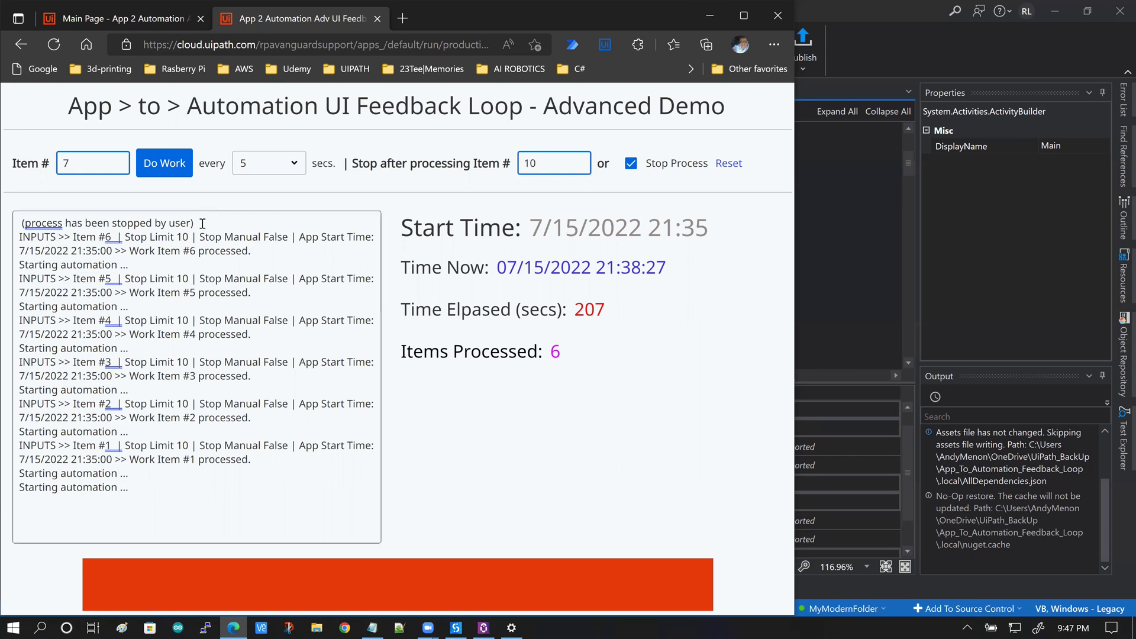
left_click_drag(202, 223, 9, 232)
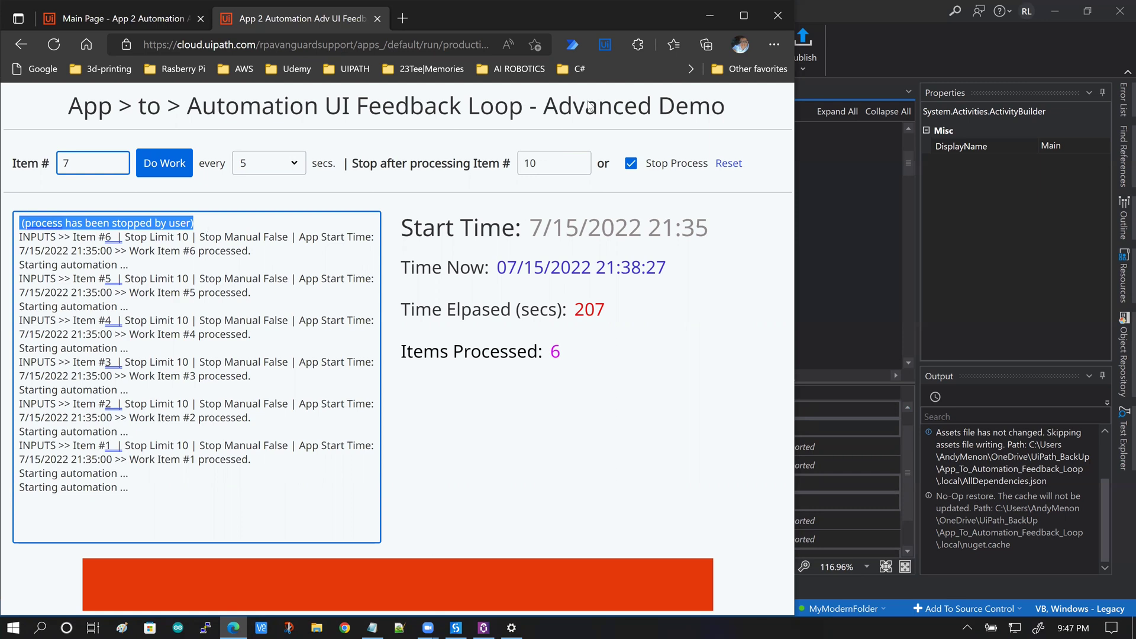
left_click(535, 157)
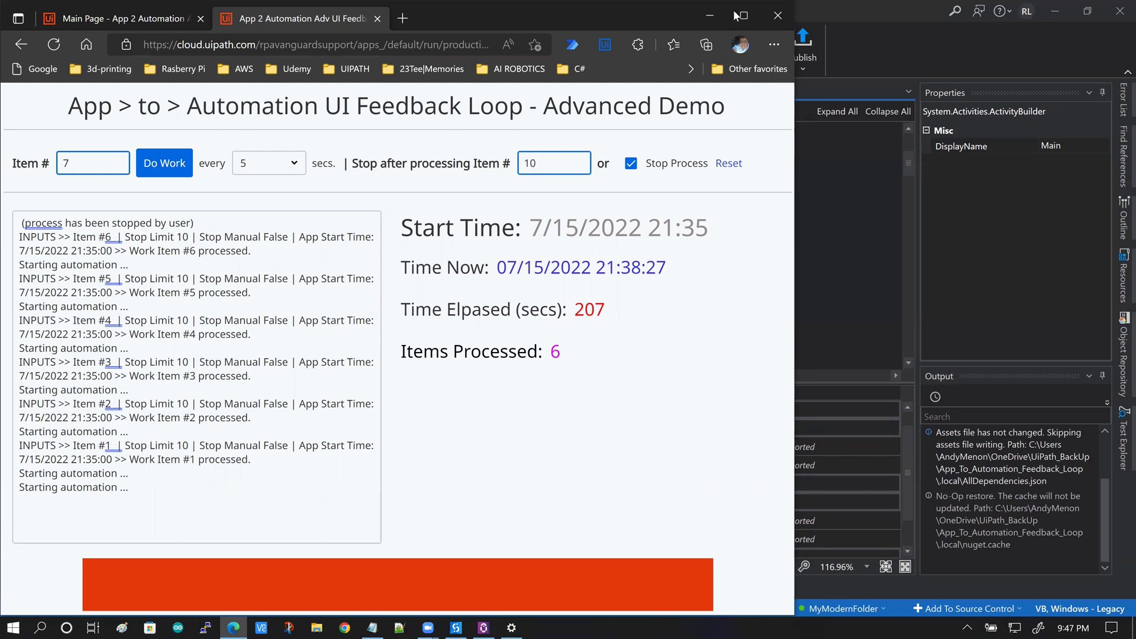
left_click(711, 13)
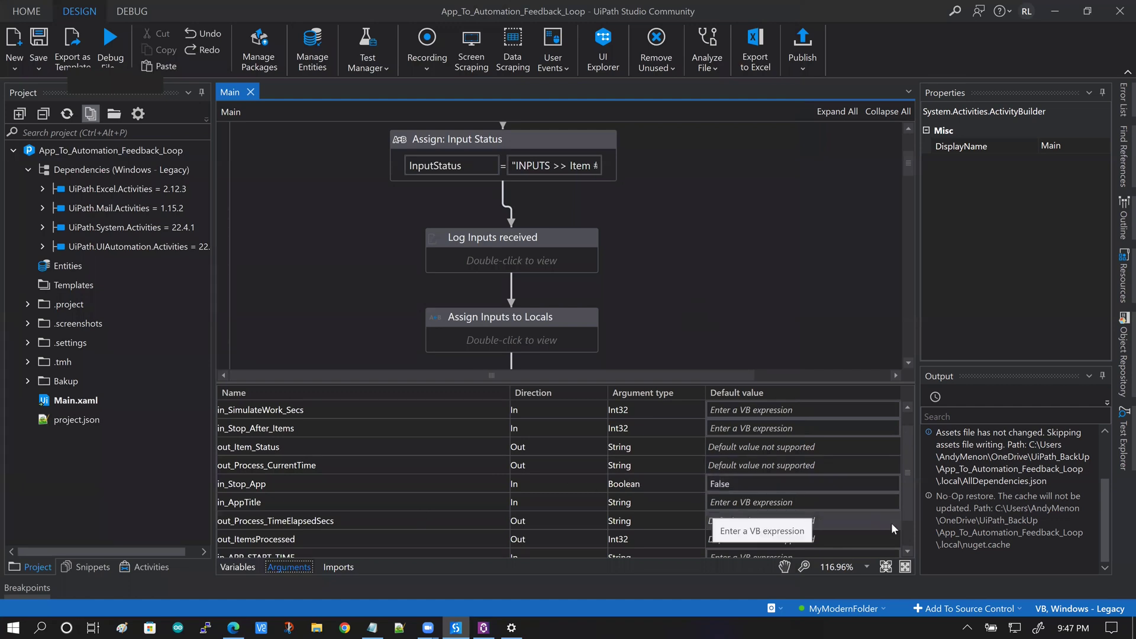
Examine the arguments down to in_APP_START_TIME against the browser app, and return to the Assign: Input Status activity in the flowchart
scroll(907, 541, "down", 1)
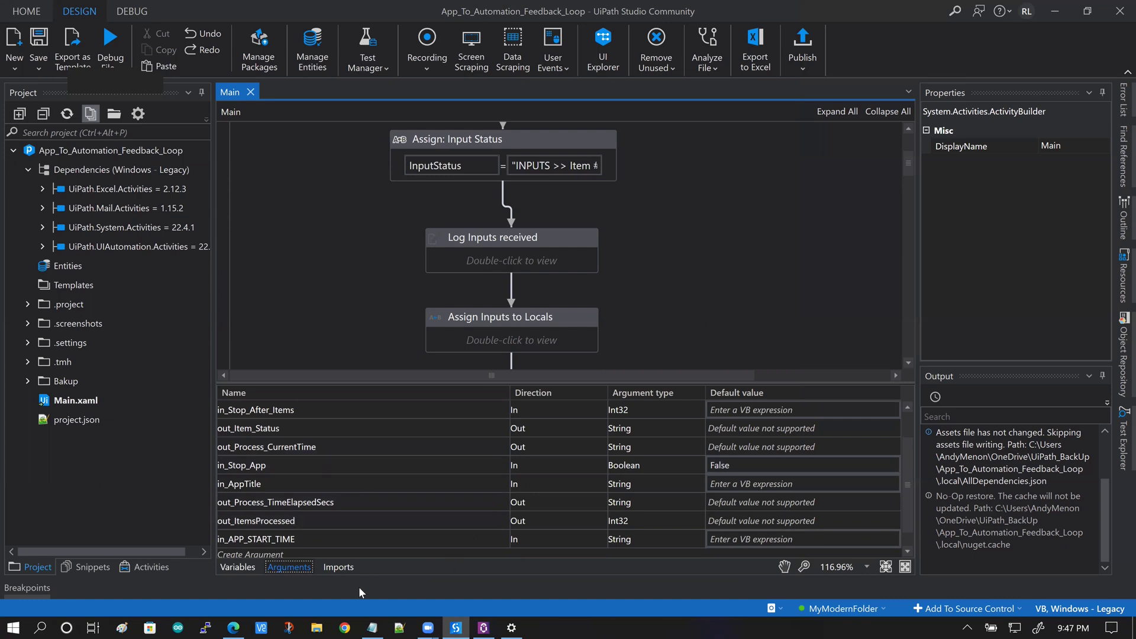
left_click(233, 626)
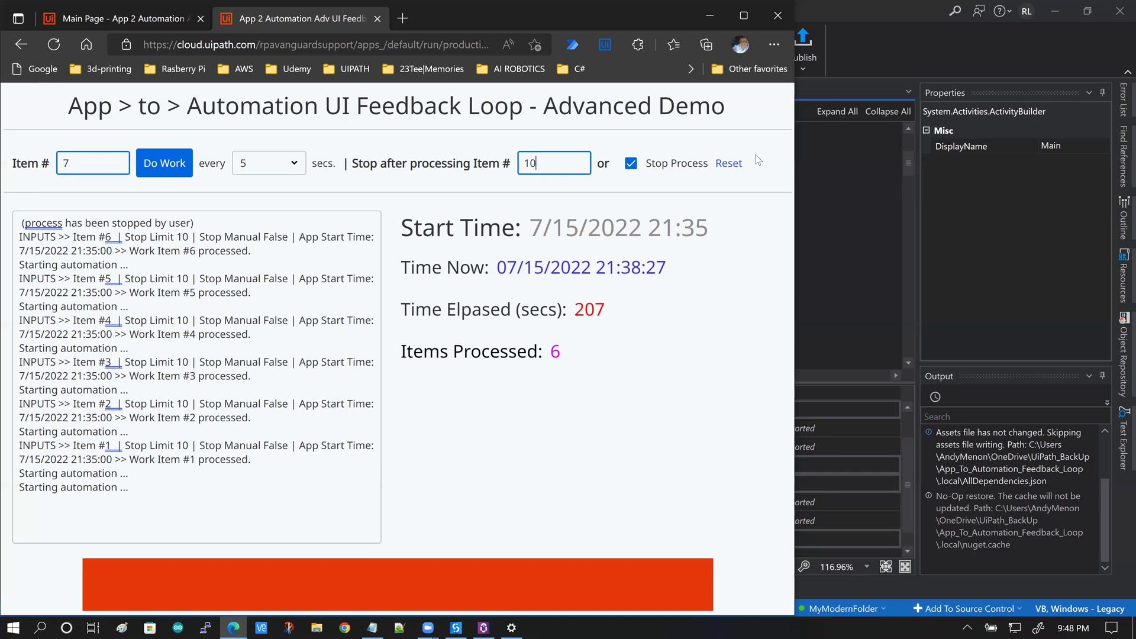
left_click(710, 16)
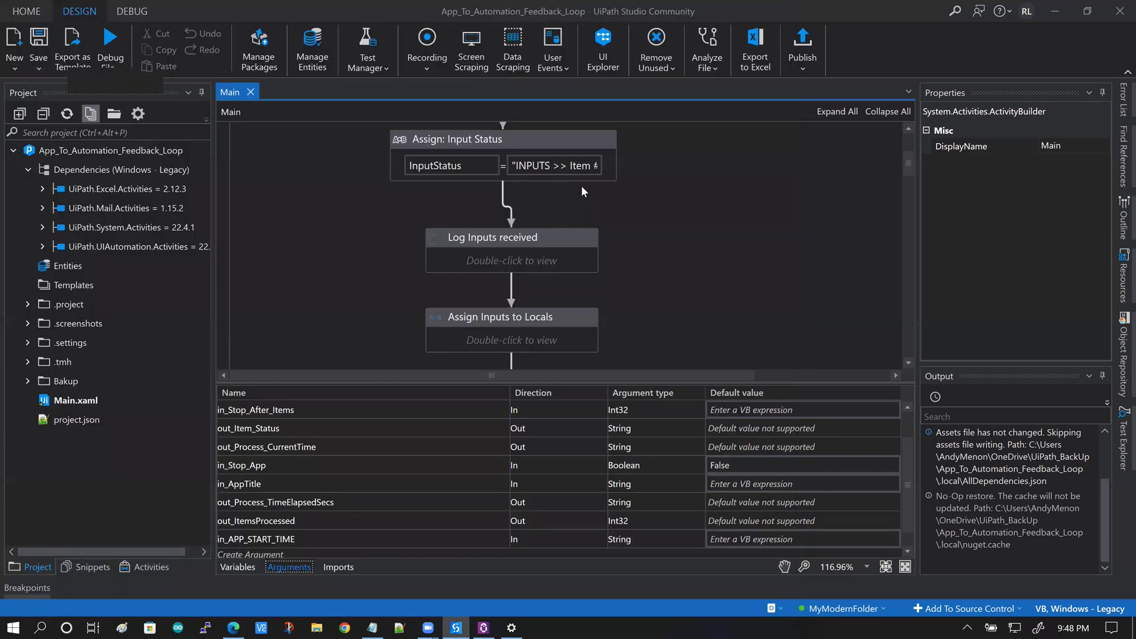
left_click(911, 123)
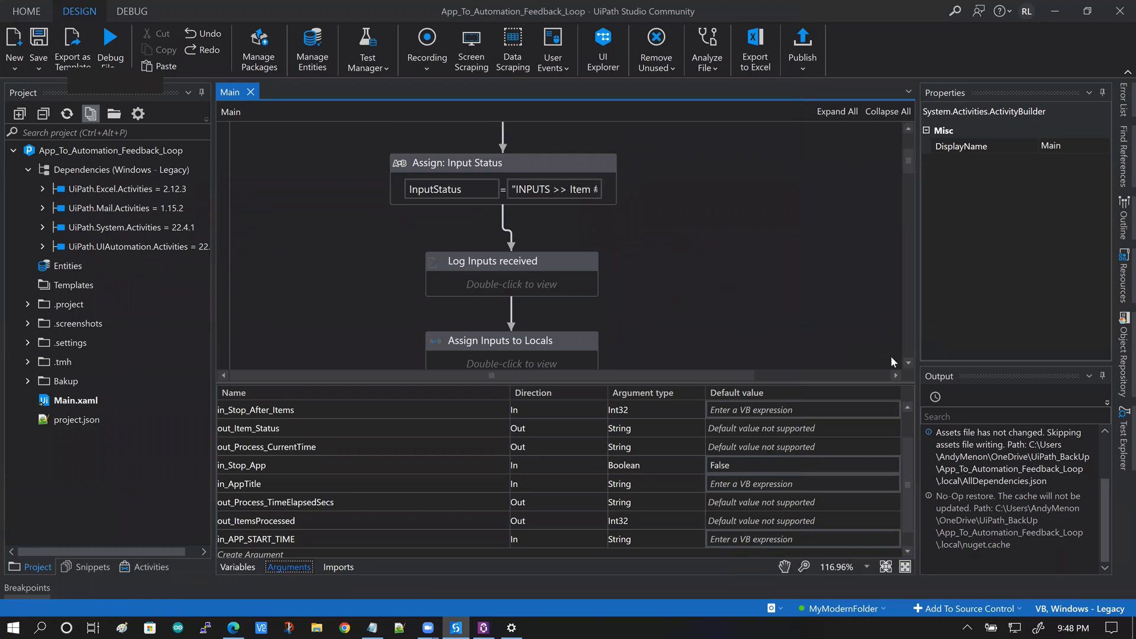
left_click(909, 361)
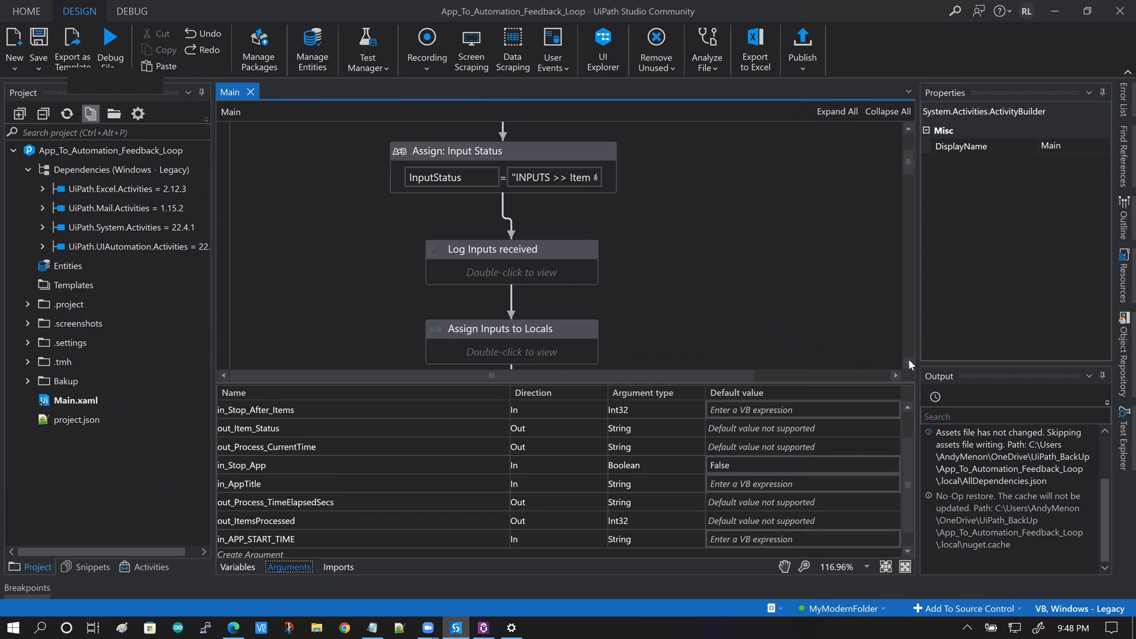
Follow the flowchart to the Stop Limit? decision, inspect the contents of Seq: Limit Stop, and return to Flow: Main
left_click_drag(909, 360, 909, 360)
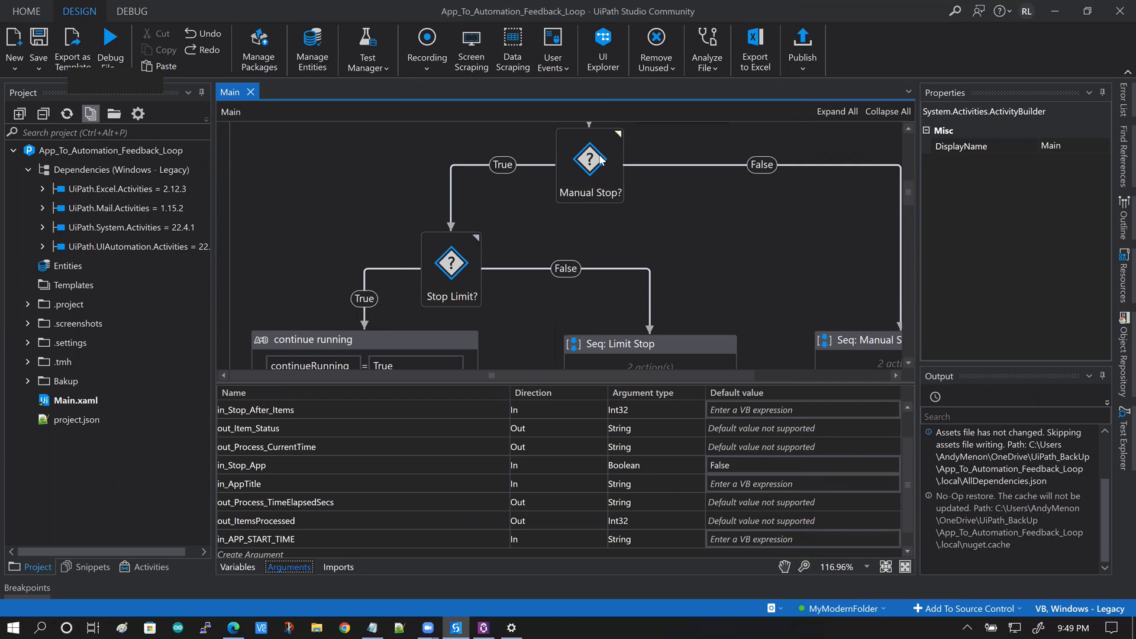
mouse_move(473, 264)
scroll(913, 371, "down", 3)
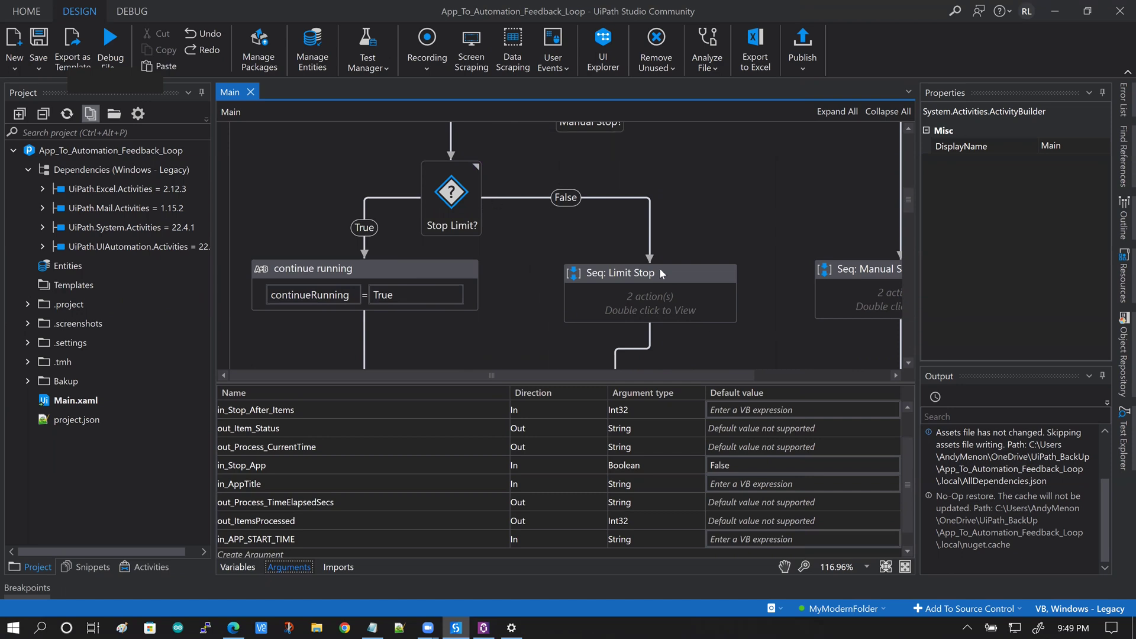
left_click(655, 307)
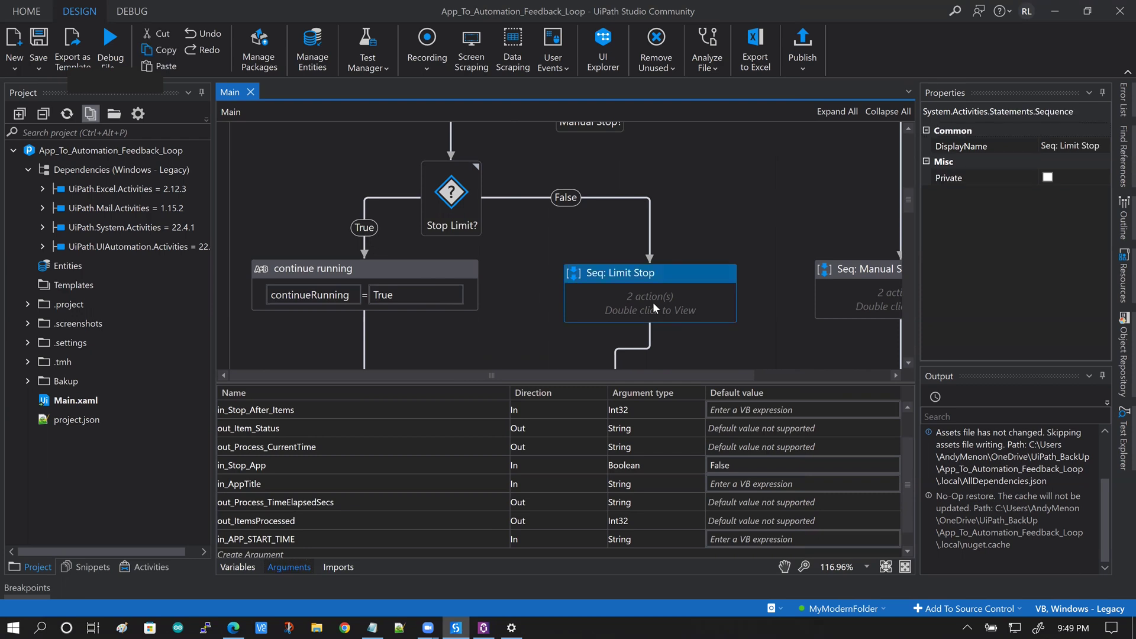
double_click(652, 302)
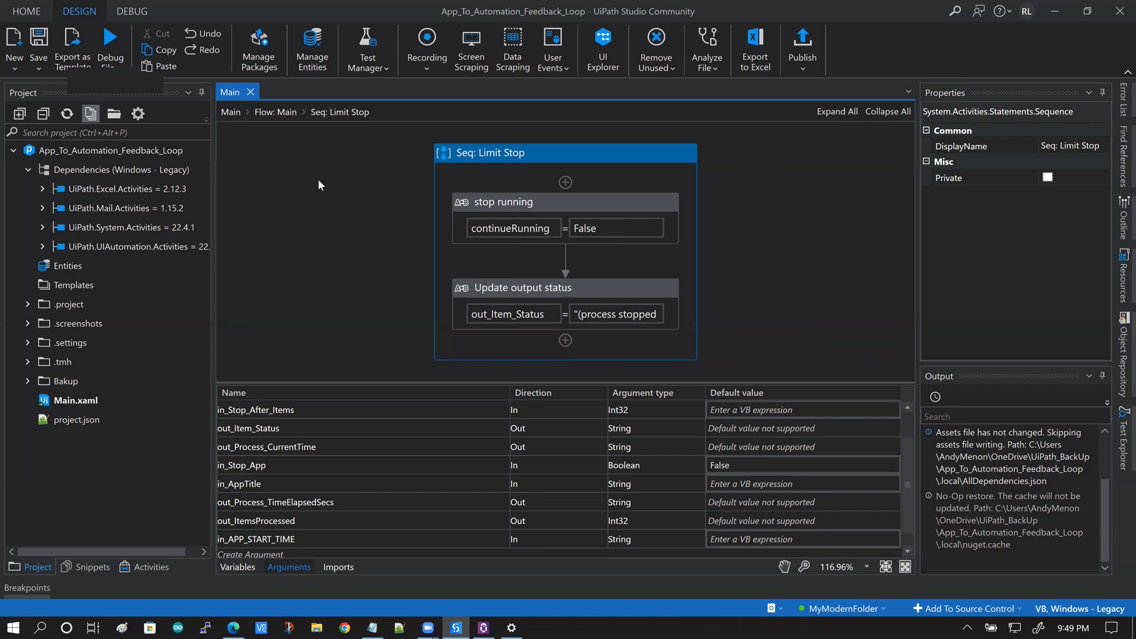
left_click(275, 112)
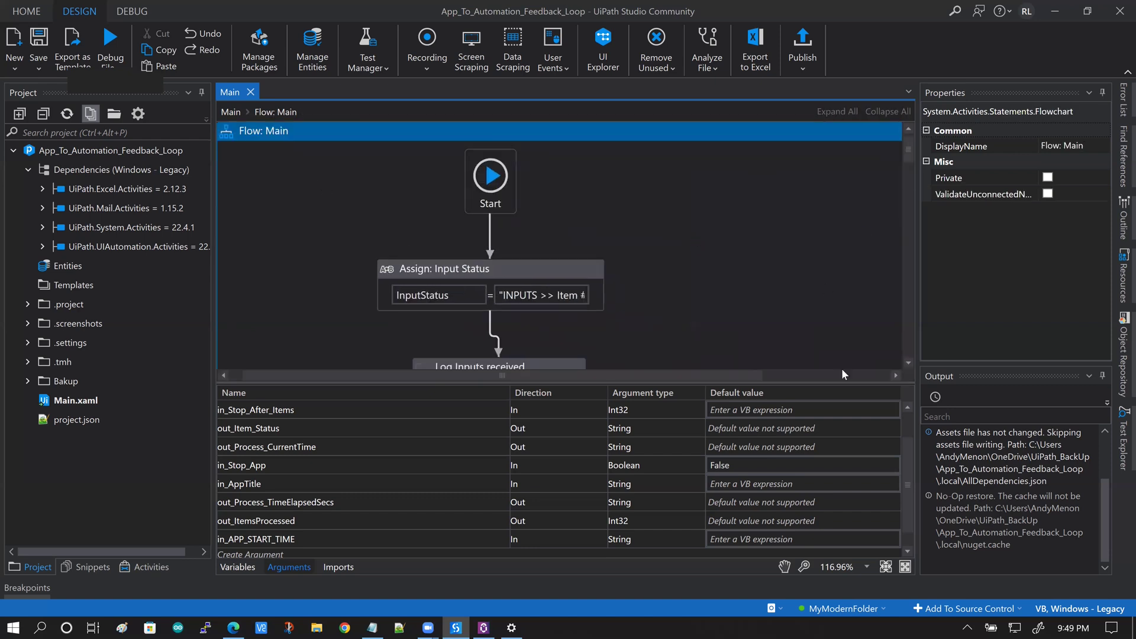
Hide the arguments list to enlarge the flowchart, inspect the contents of Seq: Manual Stop, and return to Flow: Main
left_click(288, 567)
left_click_drag(906, 537, 905, 537)
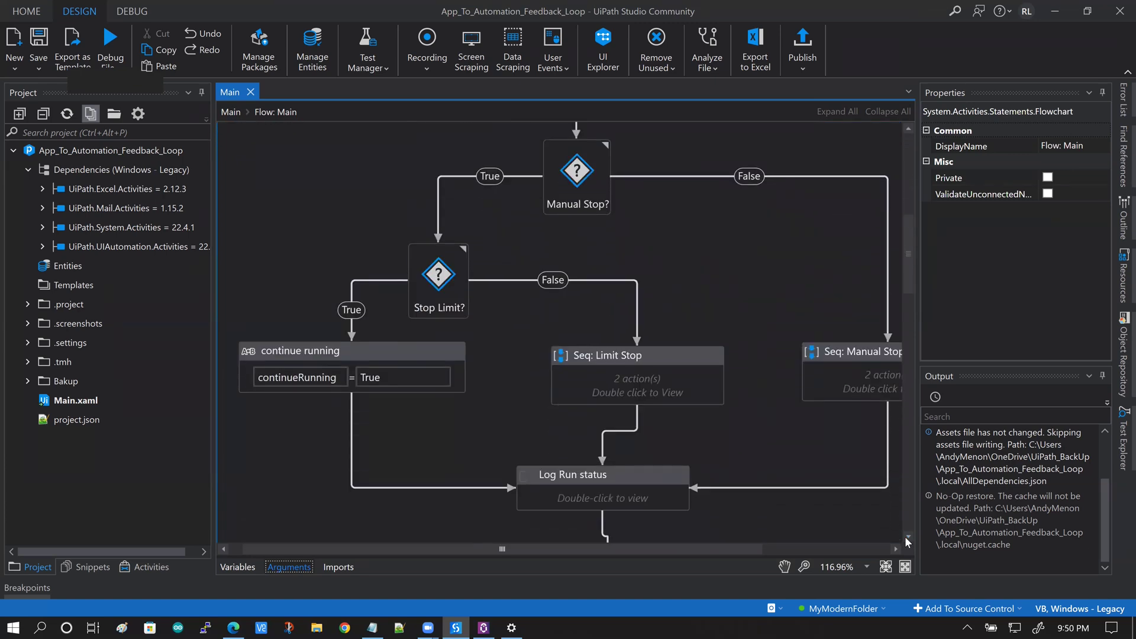
left_click_drag(502, 549, 561, 549)
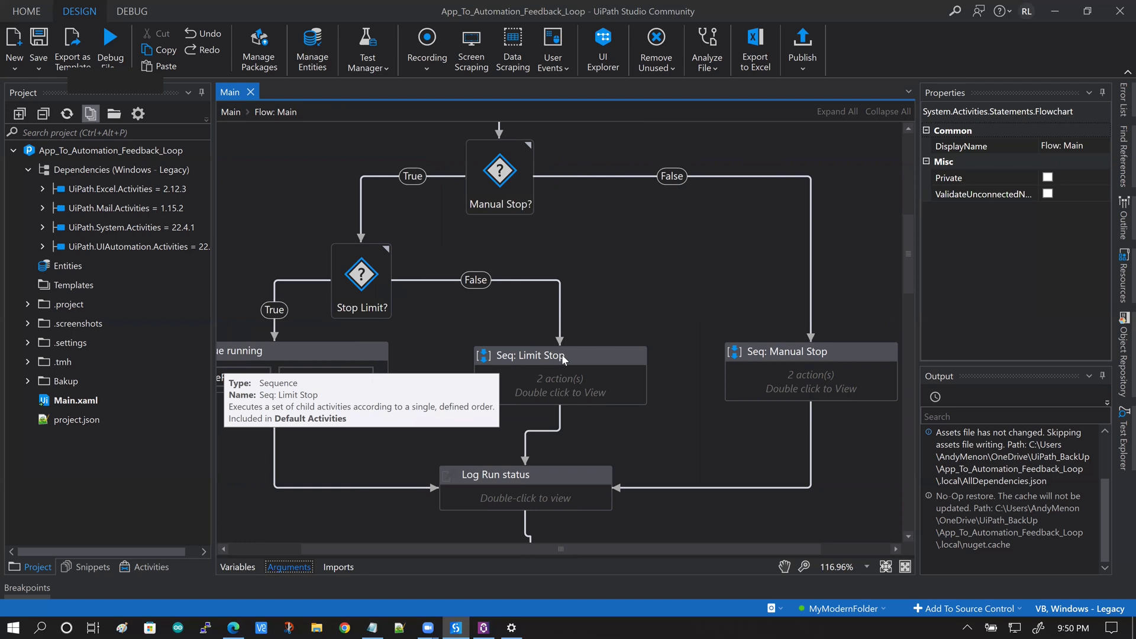
double_click(813, 379)
mouse_move(508, 319)
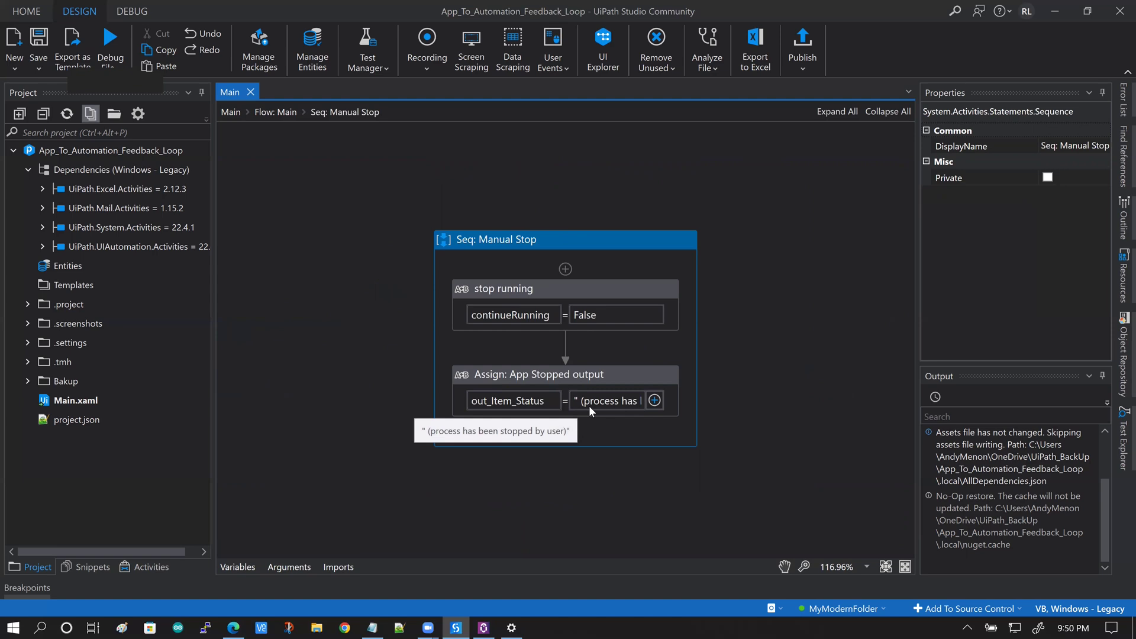
left_click(266, 111)
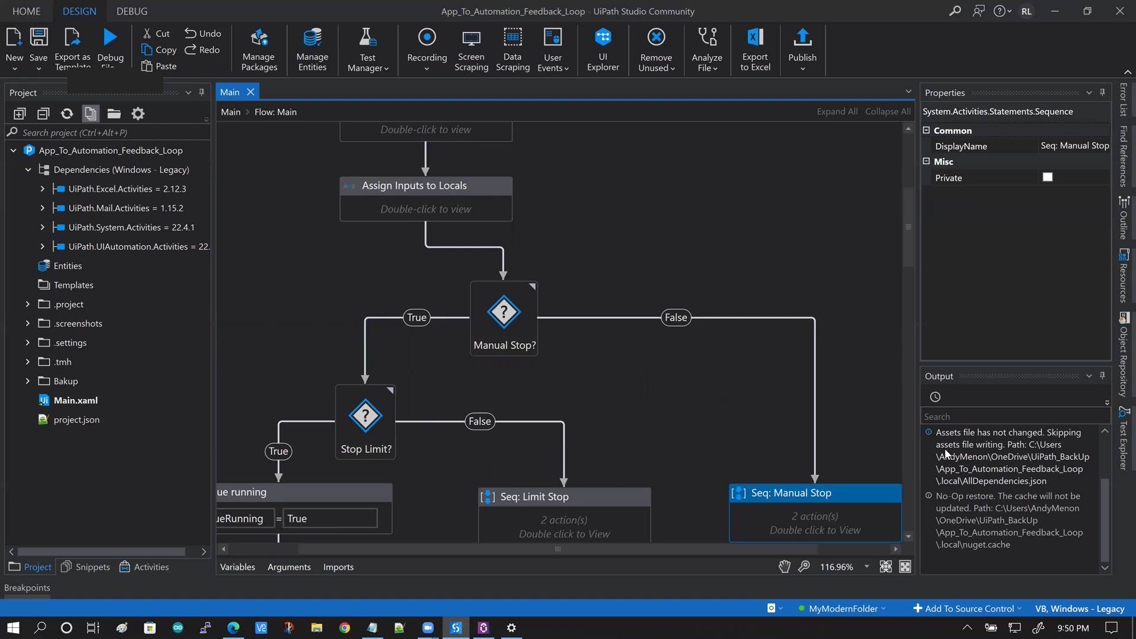
Trace the flowchart from the Manual Stop? decision through Log Run status to Keep running?, and open Seq: Simulate Work
scroll(907, 538, "down", 5)
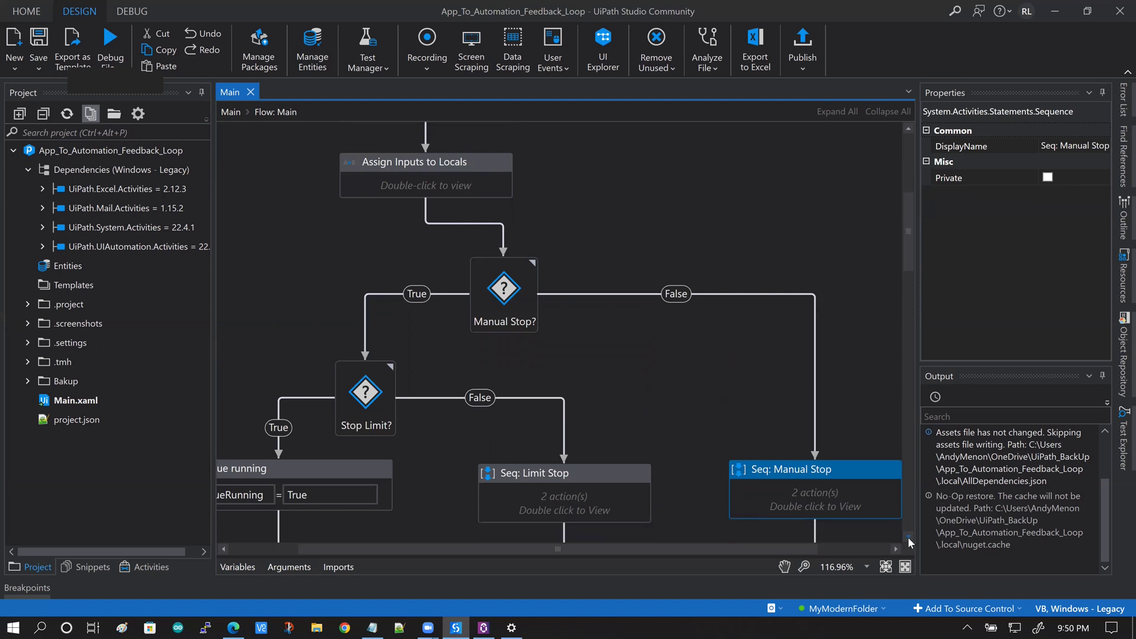
scroll(908, 537, "down", 3)
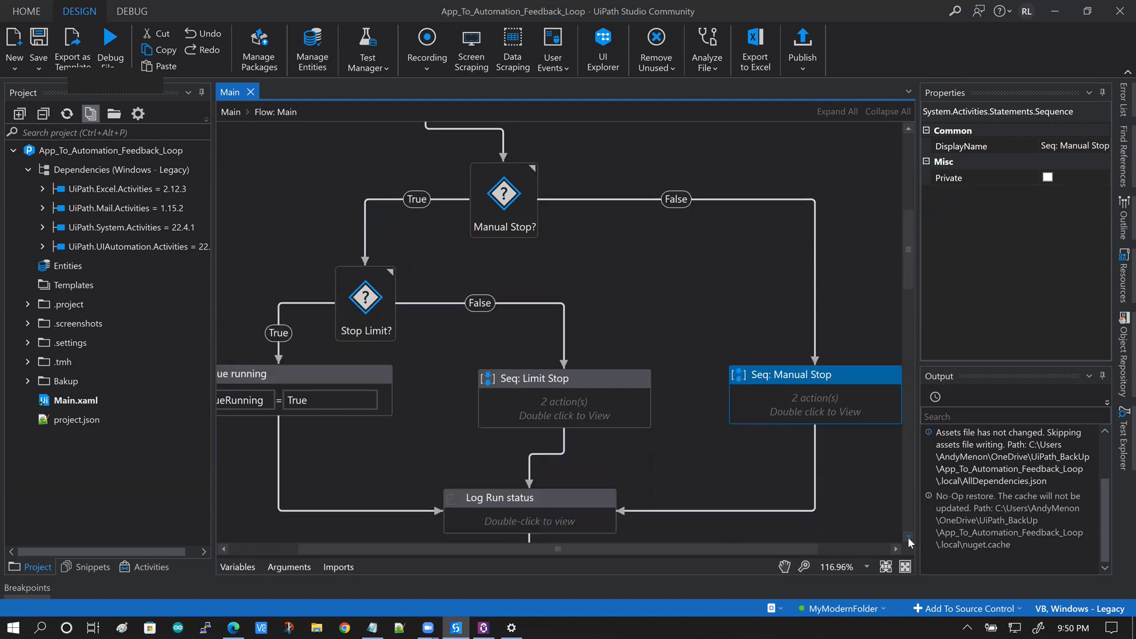
scroll(908, 537, "down", 1)
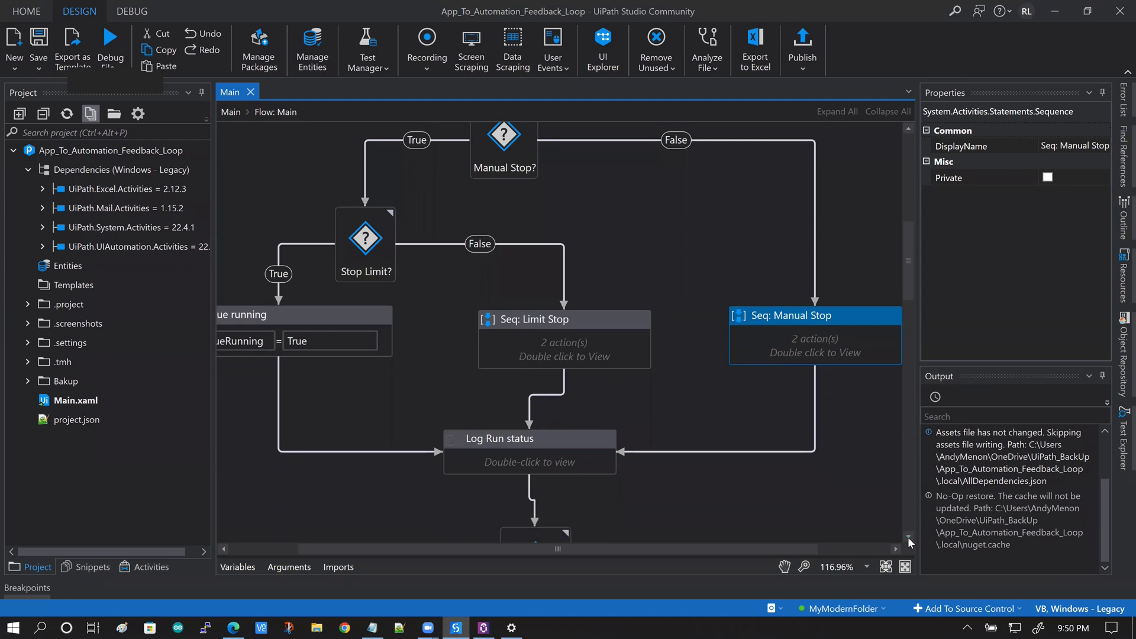
scroll(417, 551, "left", 3)
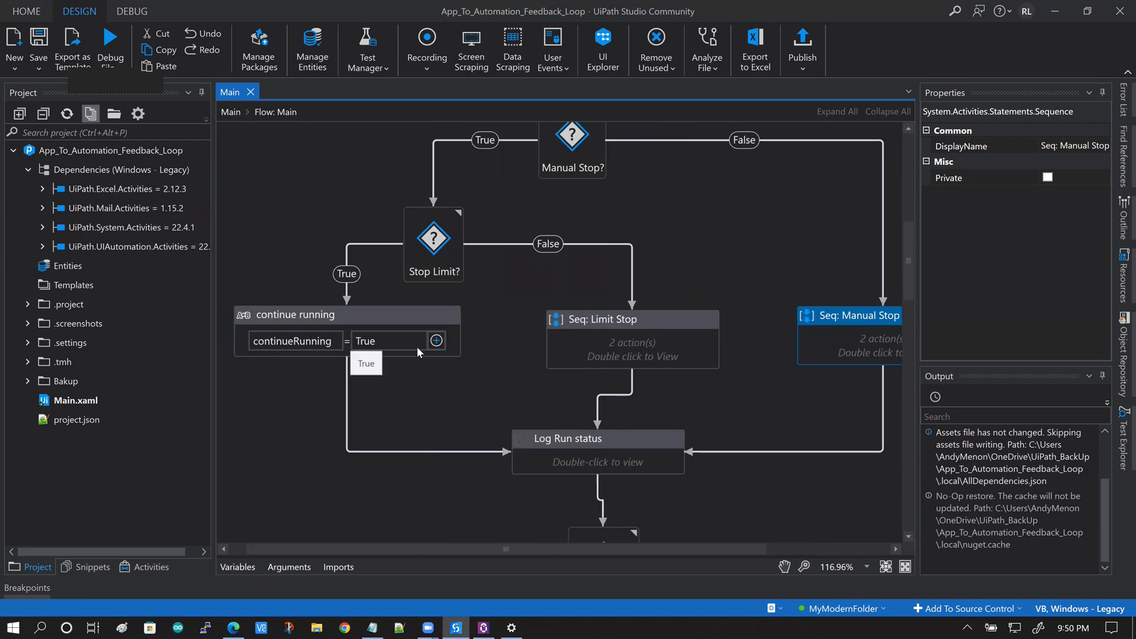
scroll(908, 537, "down", 5)
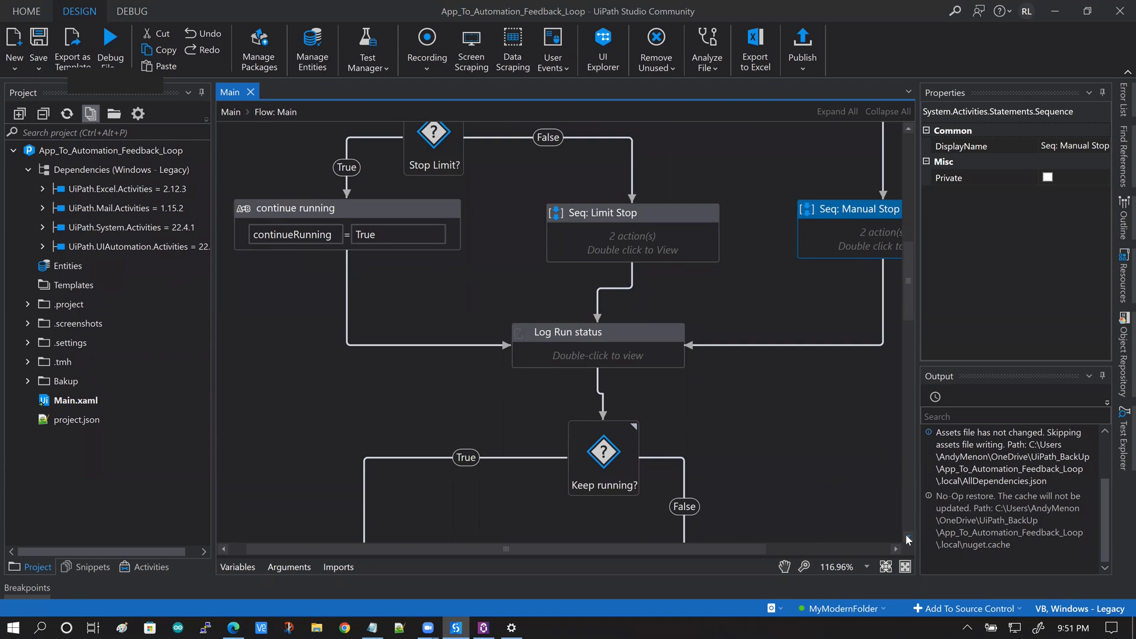
scroll(908, 540, "down", 5)
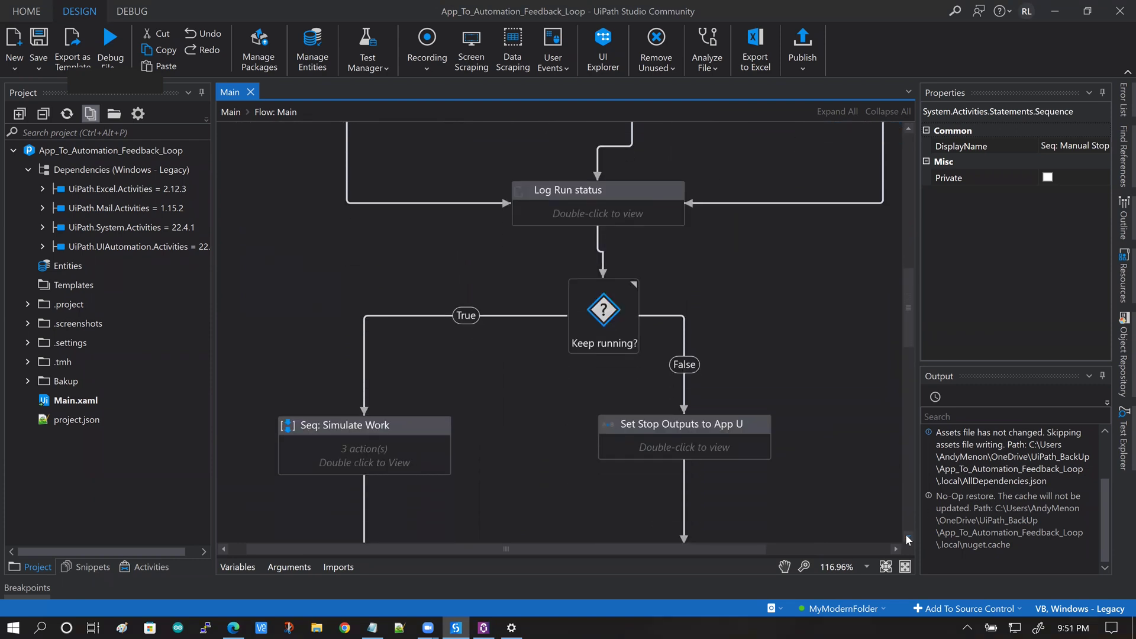
scroll(907, 540, "down", 2)
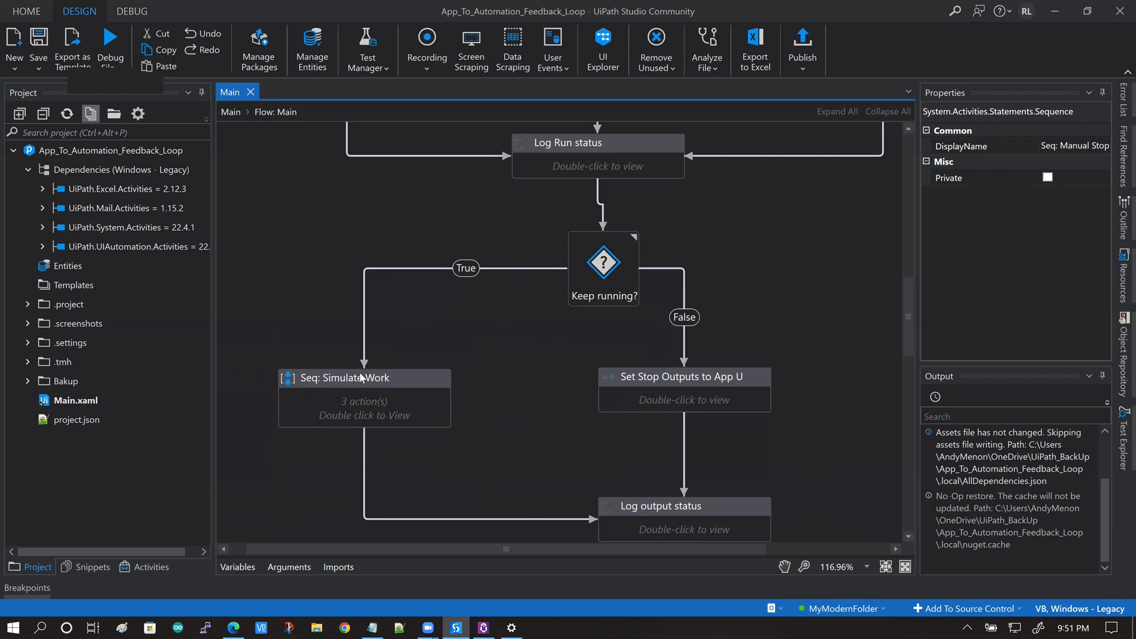
double_click(372, 410)
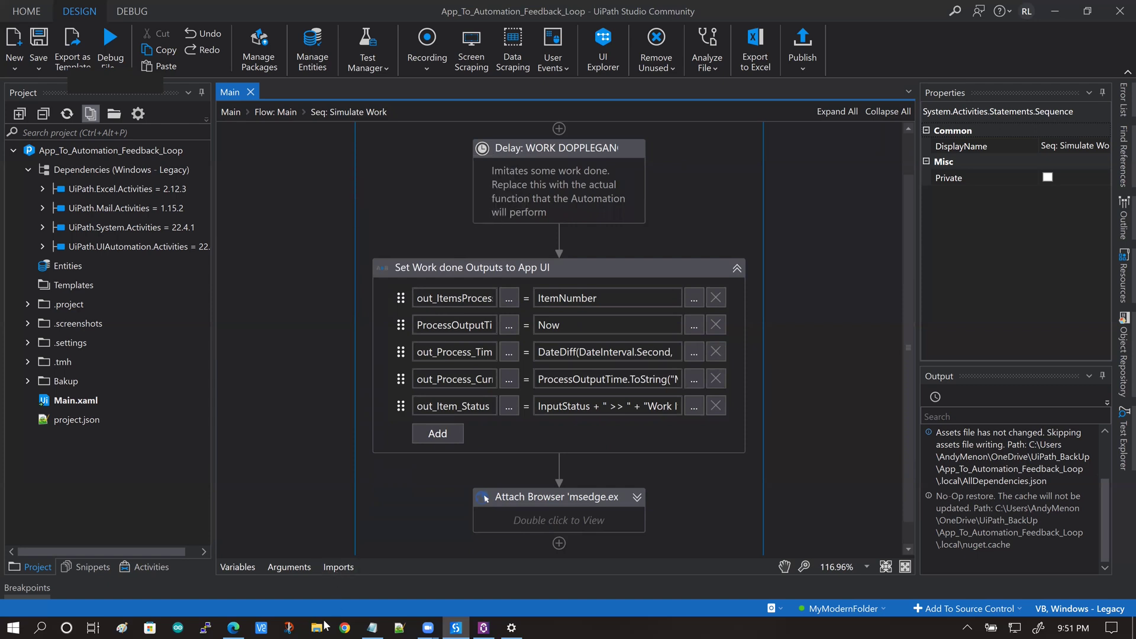
Switch to the browser app to check the seconds interval choices and displayed outputs, and return to Seq: Simulate Work in UiPath Studio
left_click(232, 626)
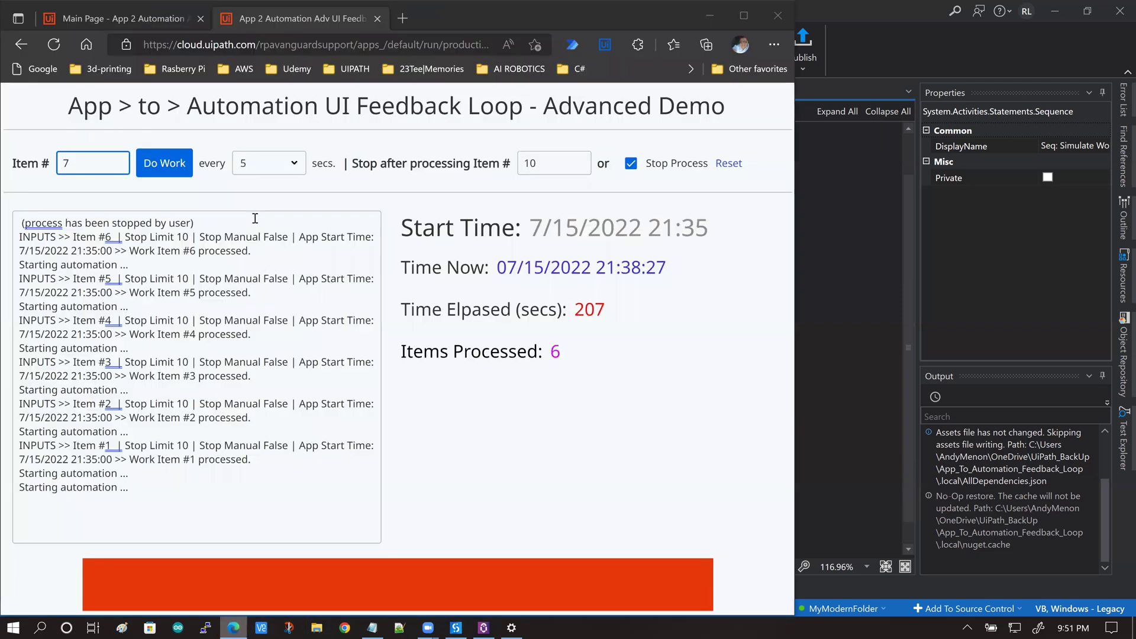
left_click(261, 158)
left_click(296, 166)
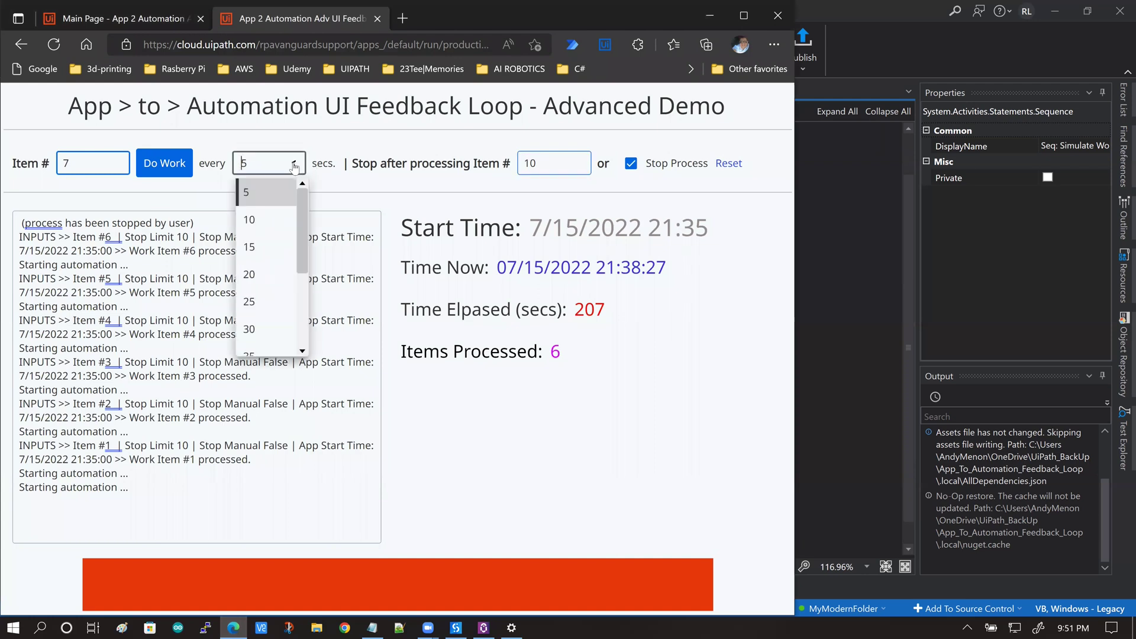
left_click(293, 166)
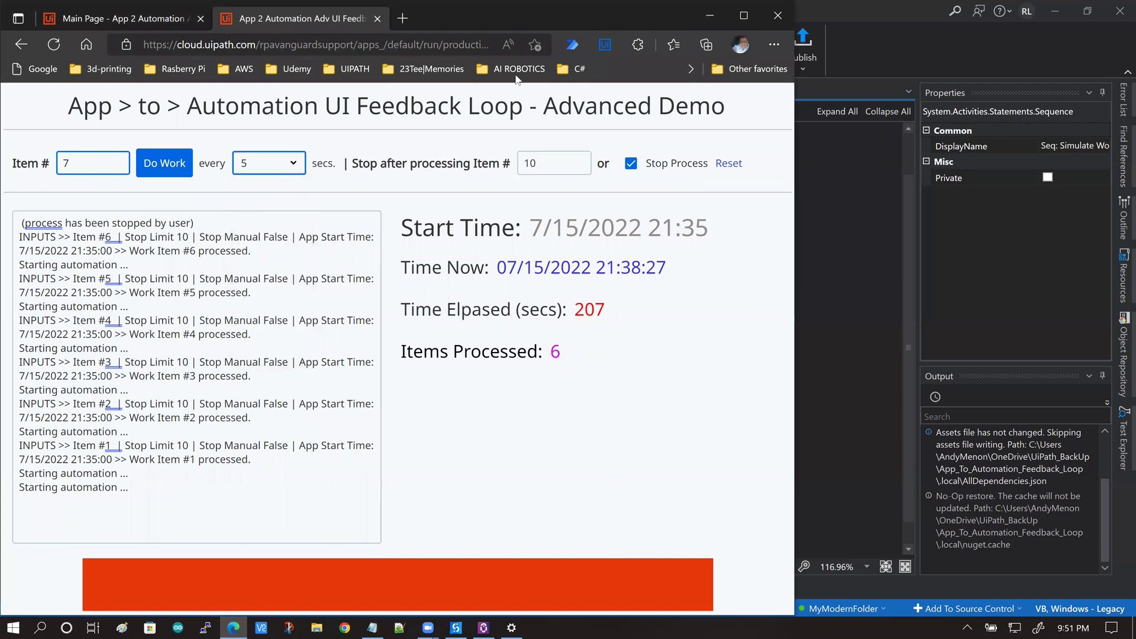
left_click(709, 16)
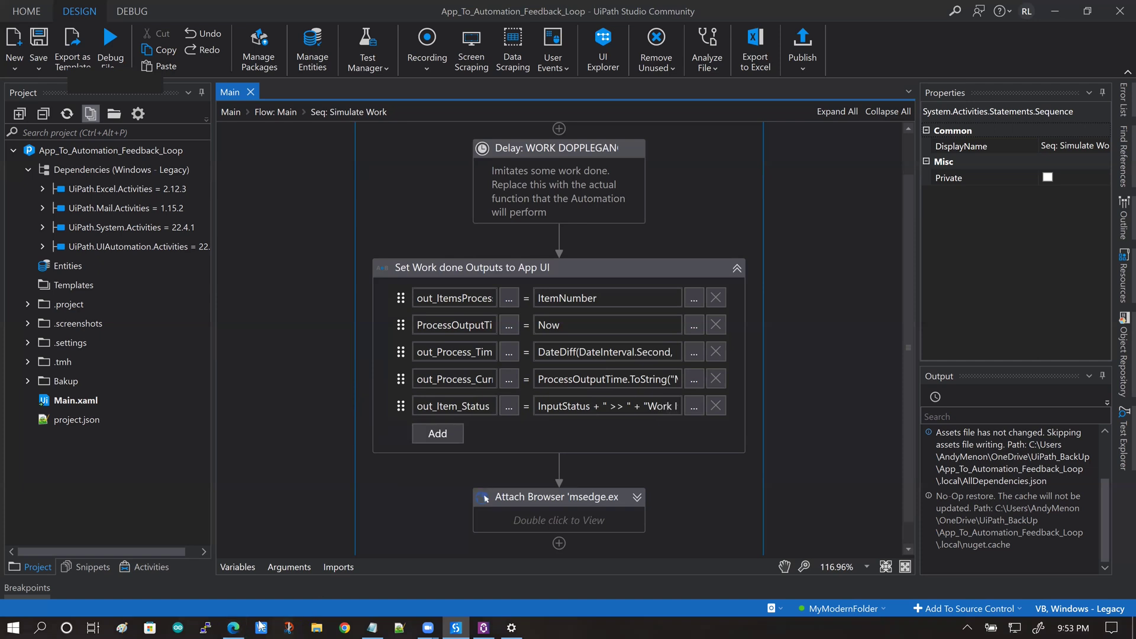
left_click(233, 626)
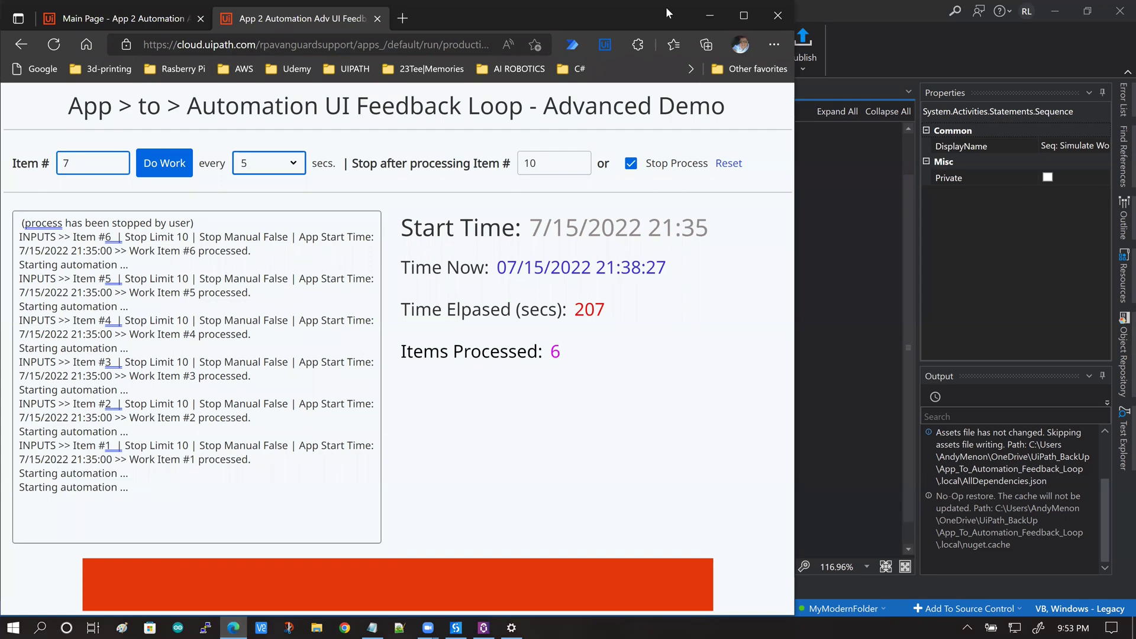
left_click(880, 163)
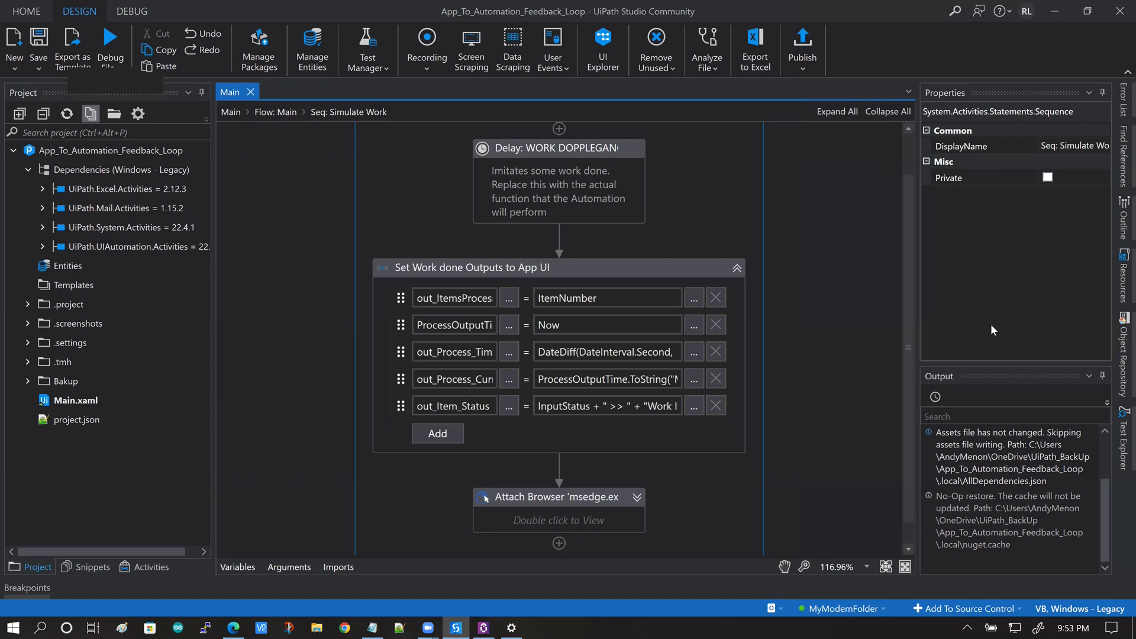
Expand the Attach Browser 'msedge.exe App' activity and review its selector in the Selector Editor without changing it
left_click(909, 546)
left_click(909, 547)
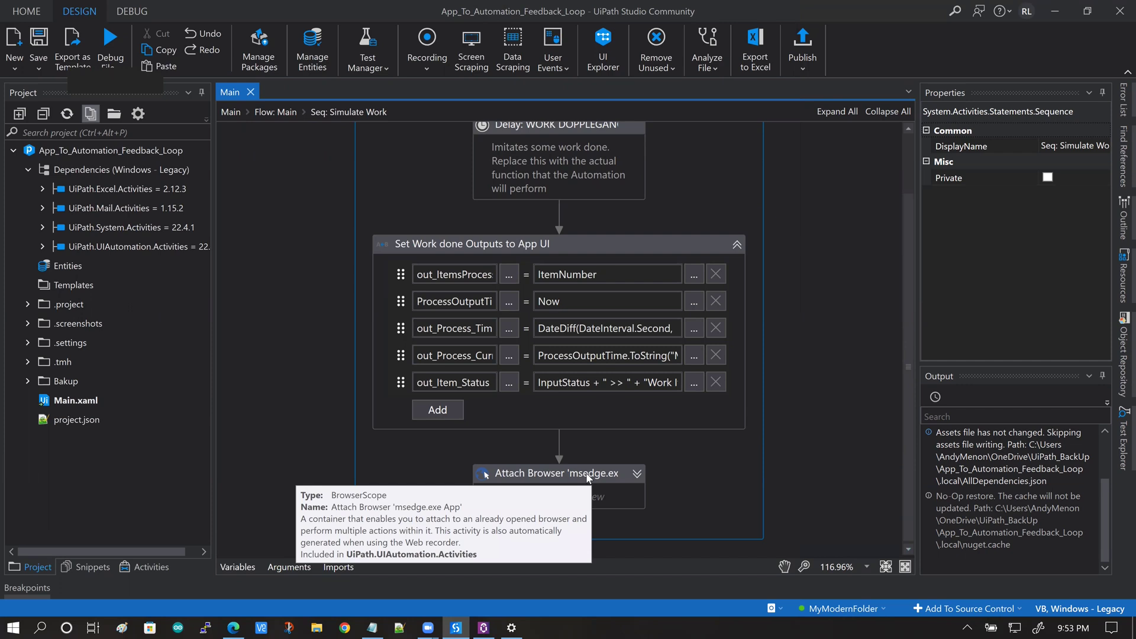
left_click(637, 475)
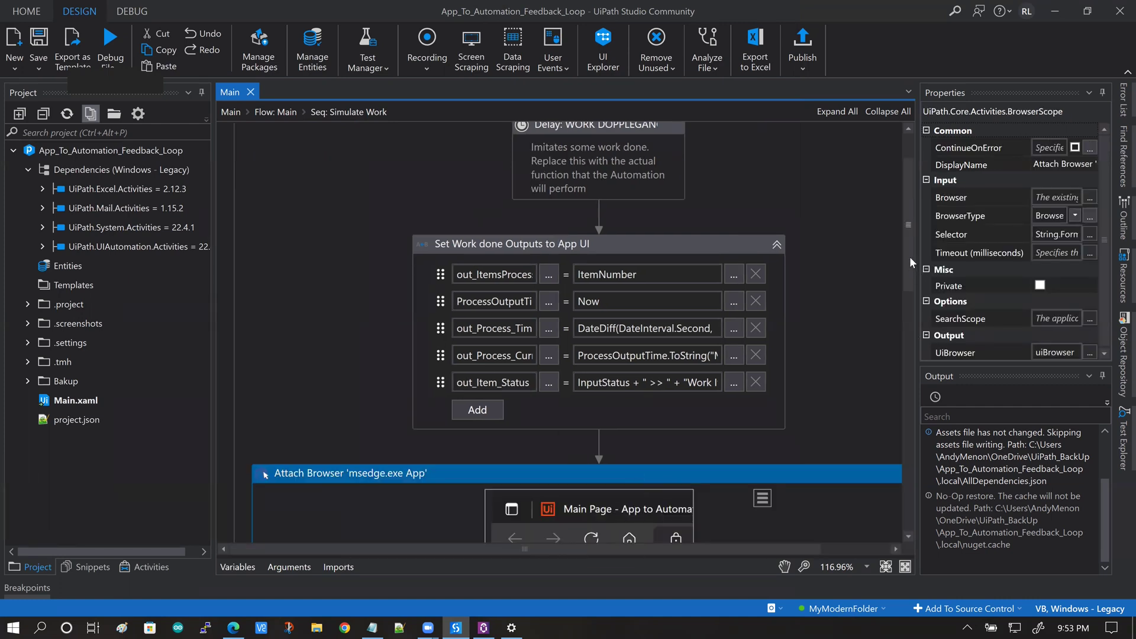
scroll(910, 257, "down", 3)
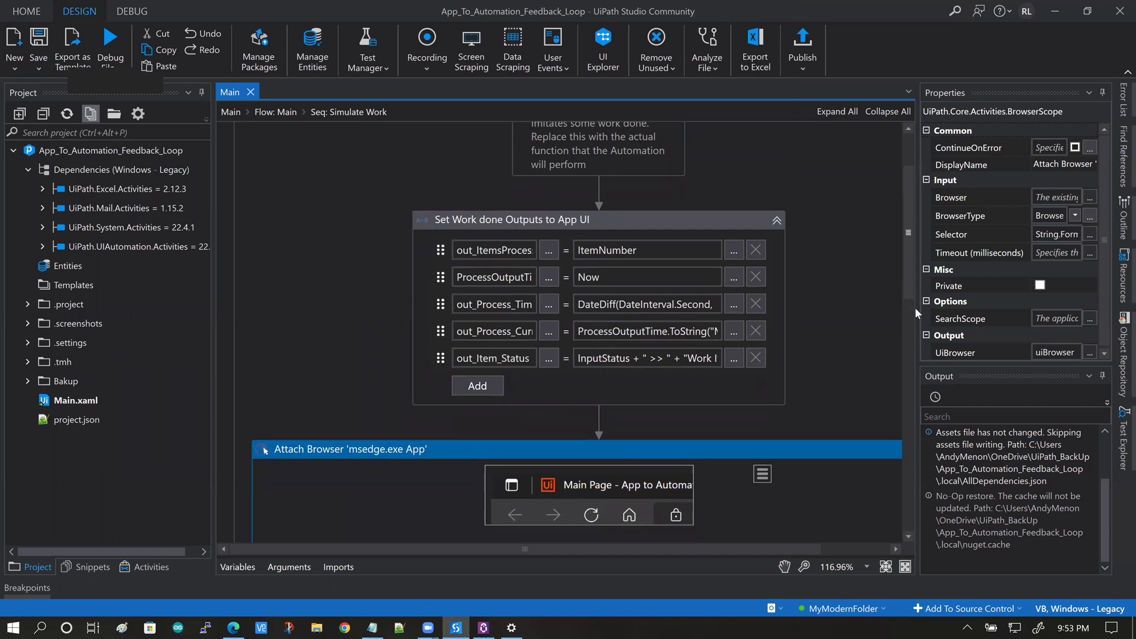
scroll(921, 345, "down", 8)
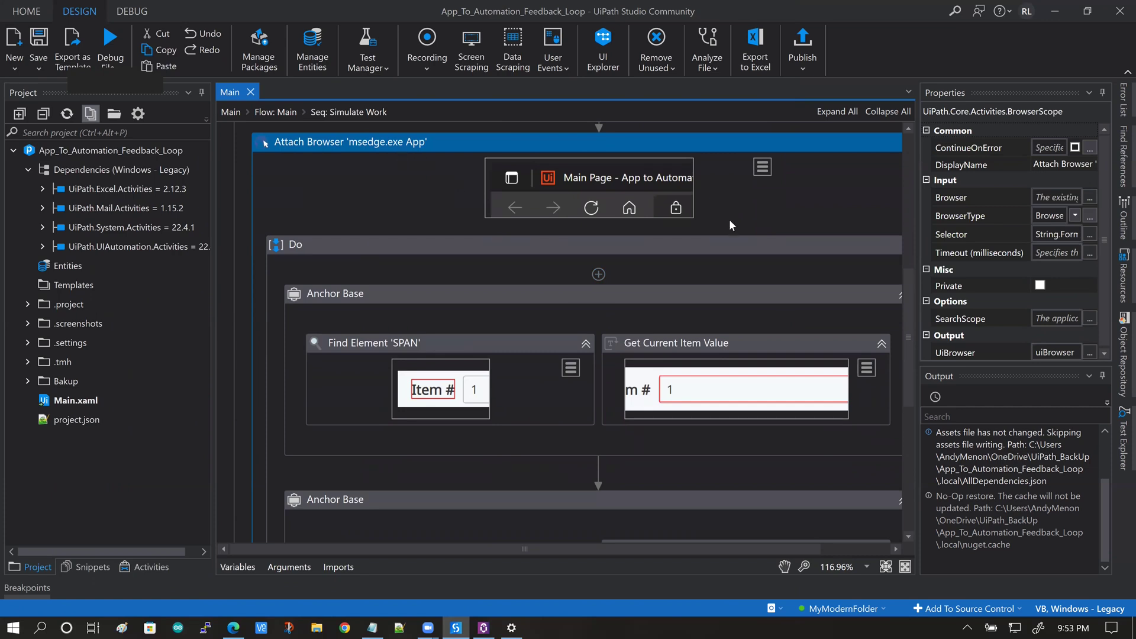
left_click(762, 168)
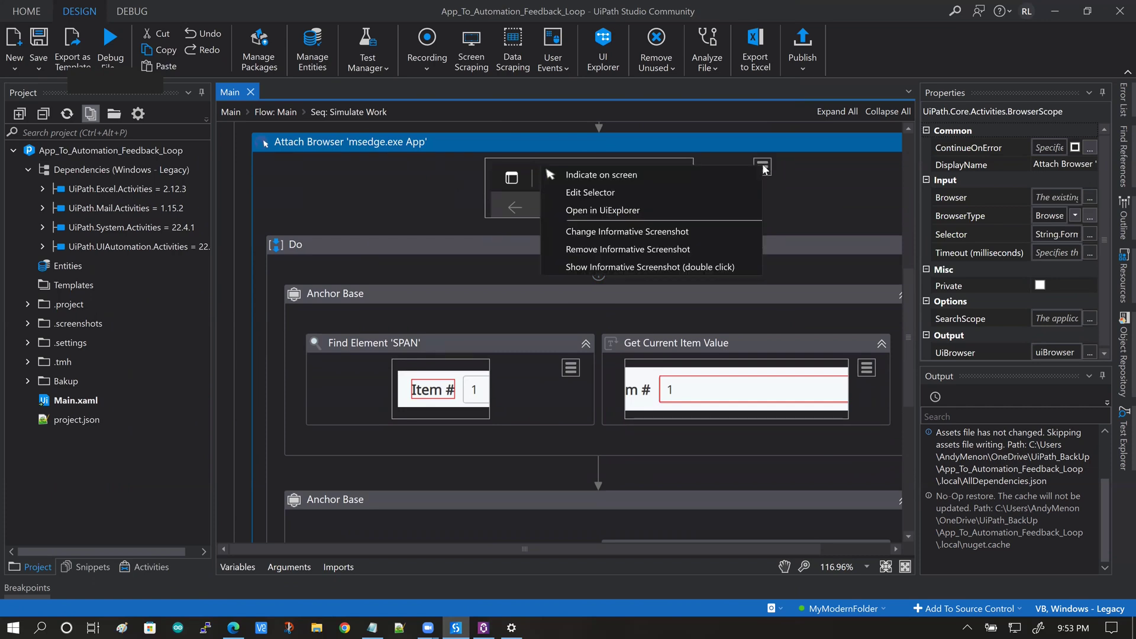
left_click(629, 196)
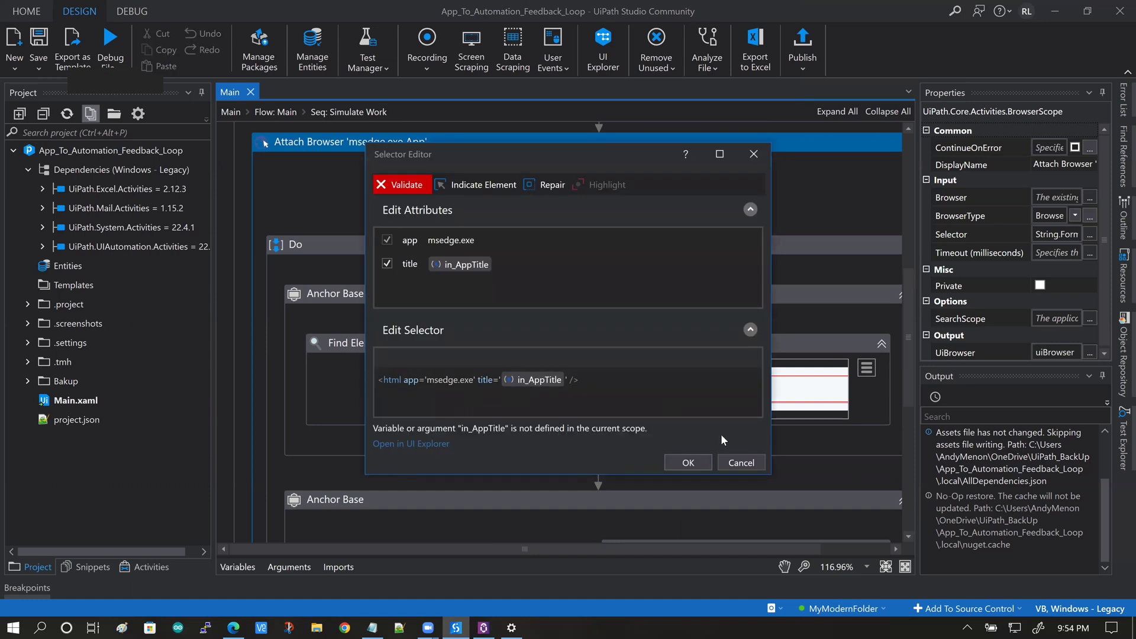
left_click(739, 463)
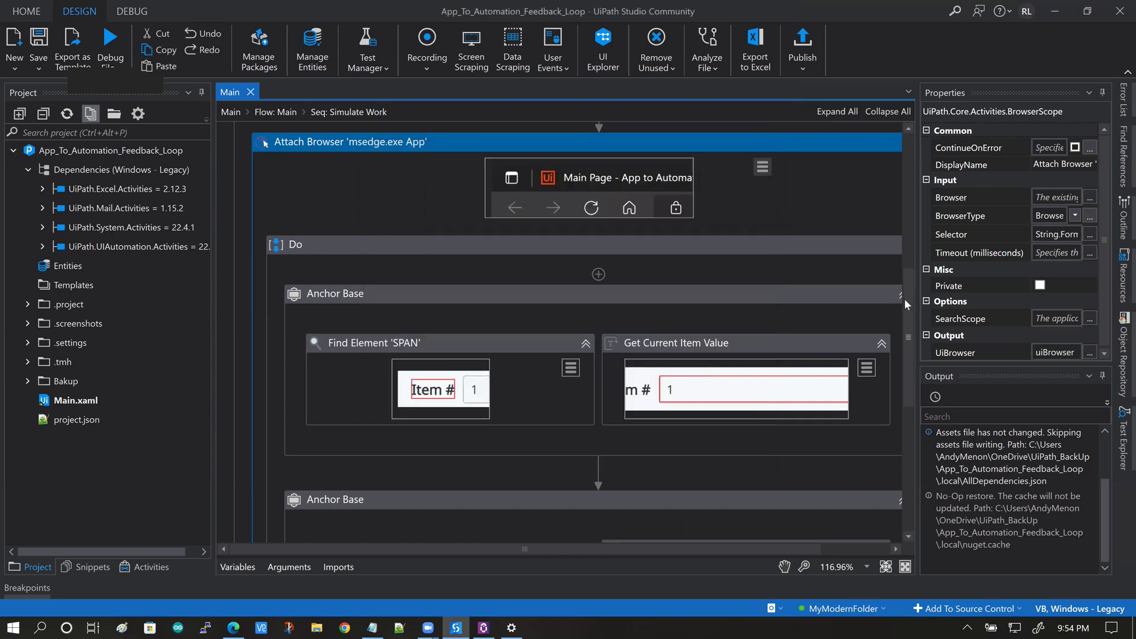
Examine the Anchor Base activities that read and update the Item # field, down to the Run Calling Automation activity
left_click_drag(907, 328, 907, 330)
scroll(907, 349, "down", 4)
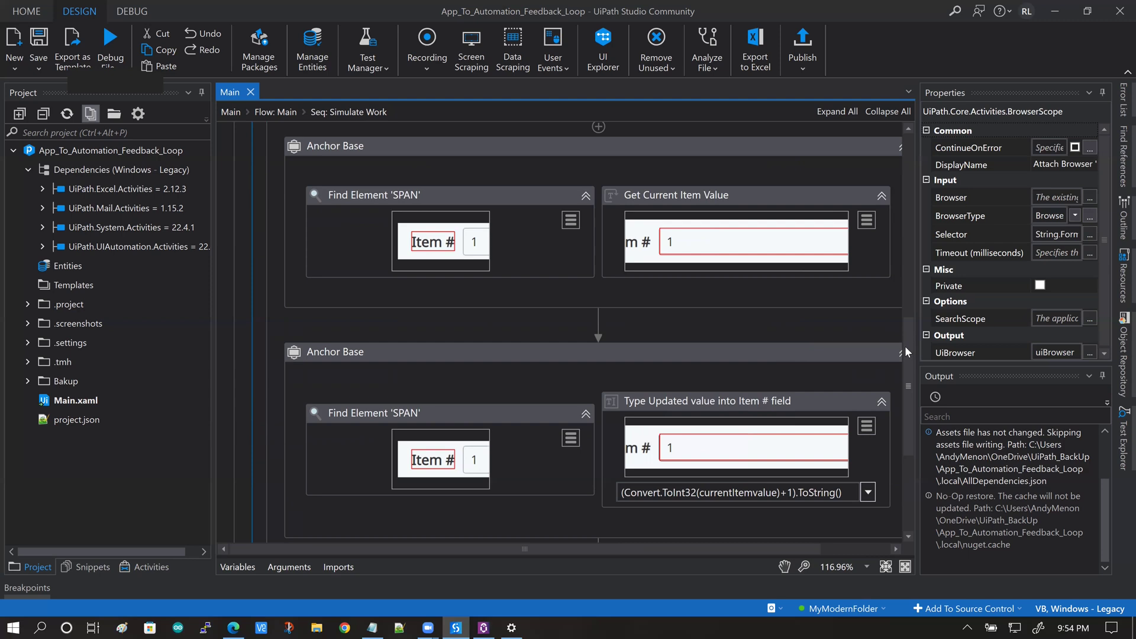
left_click_drag(907, 364, 909, 397)
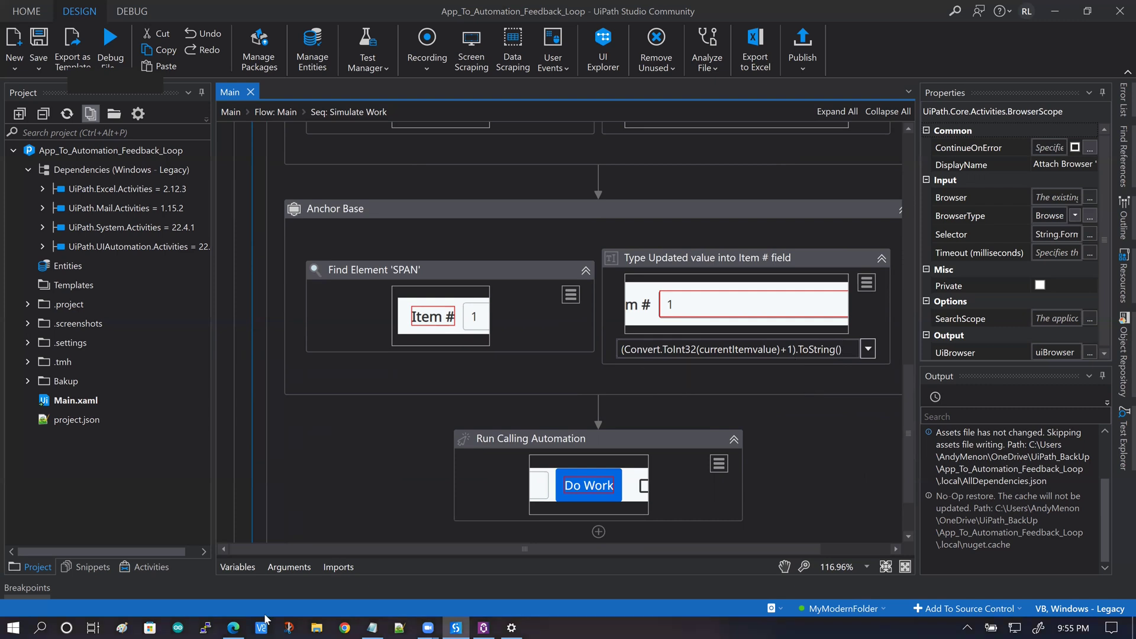
Check the running app in the browser for comparison, return to UiPath Studio, and select the Run Calling Automation activity
left_click(233, 626)
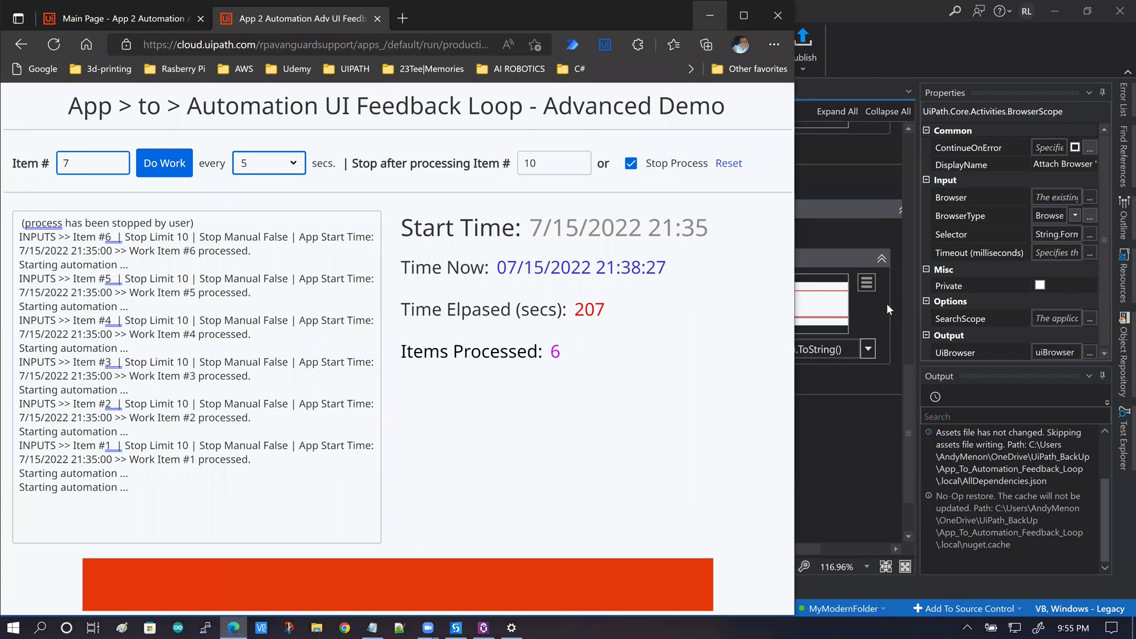
left_click(911, 385)
left_click_drag(921, 417, 921, 422)
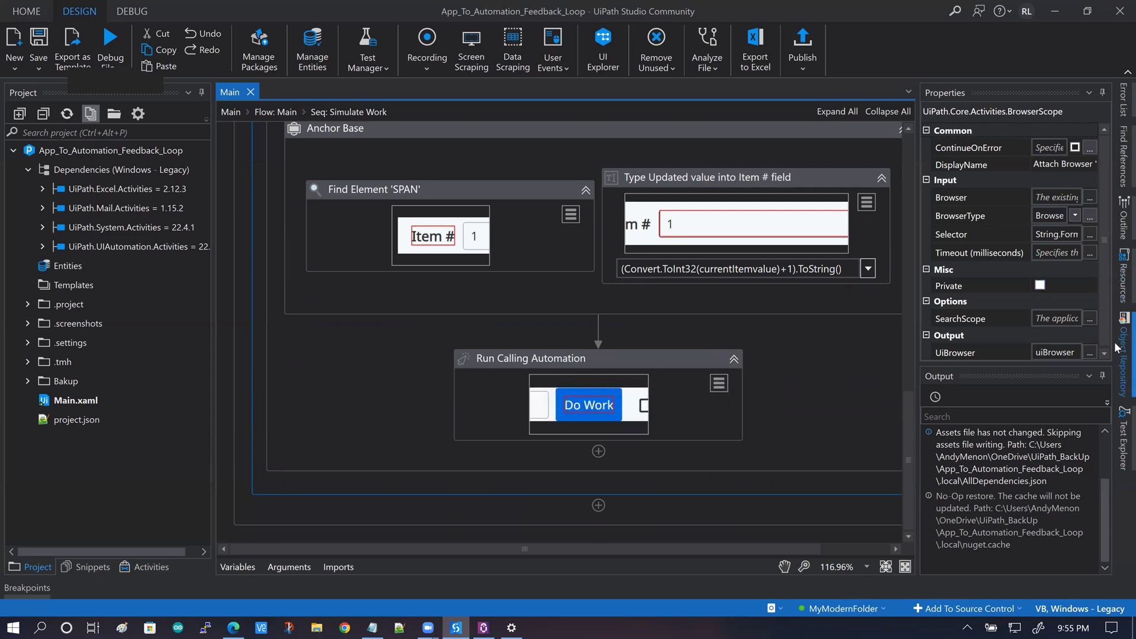
left_click(604, 361)
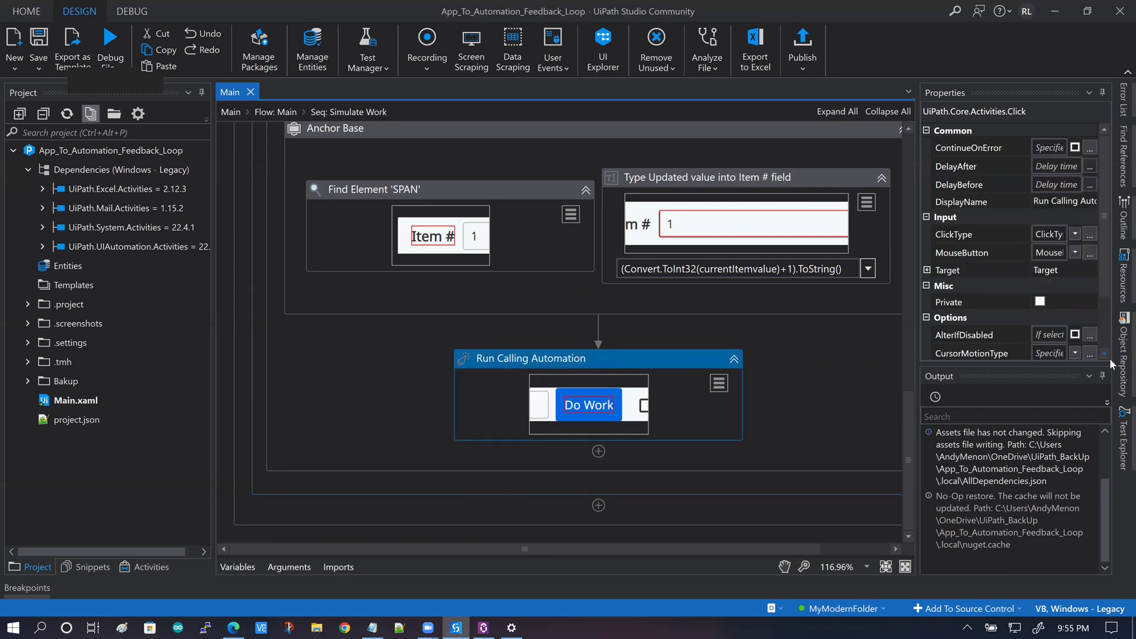
Review the input options of the Run Calling Automation and Type Updated value into Item # field activities, including SimulateClick
scroll(1106, 356, "down", 4)
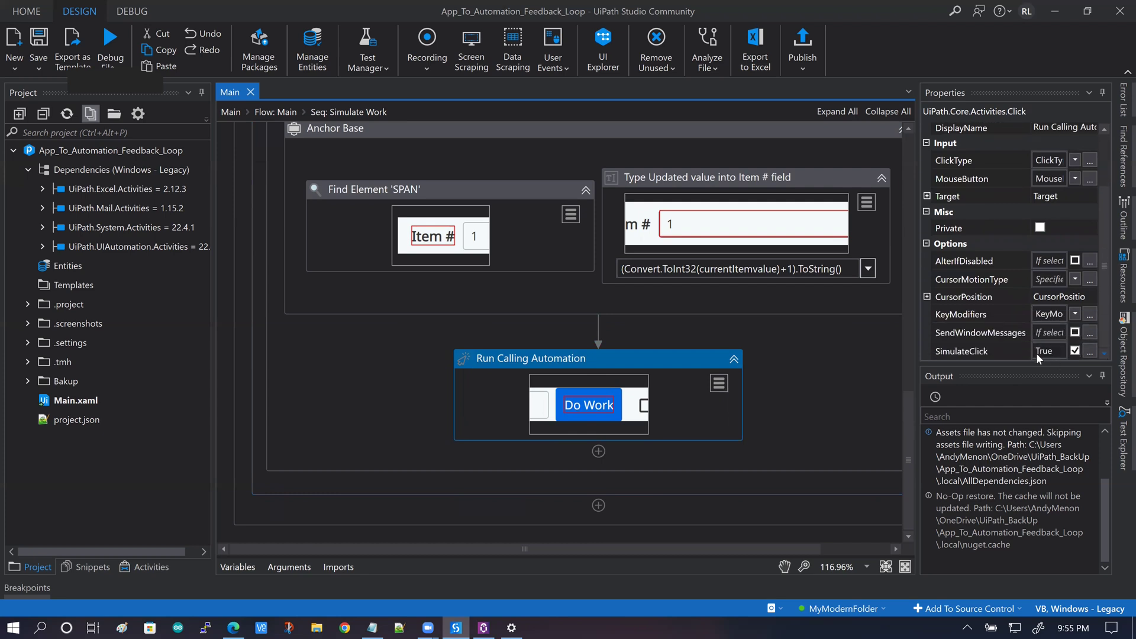
left_click(667, 182)
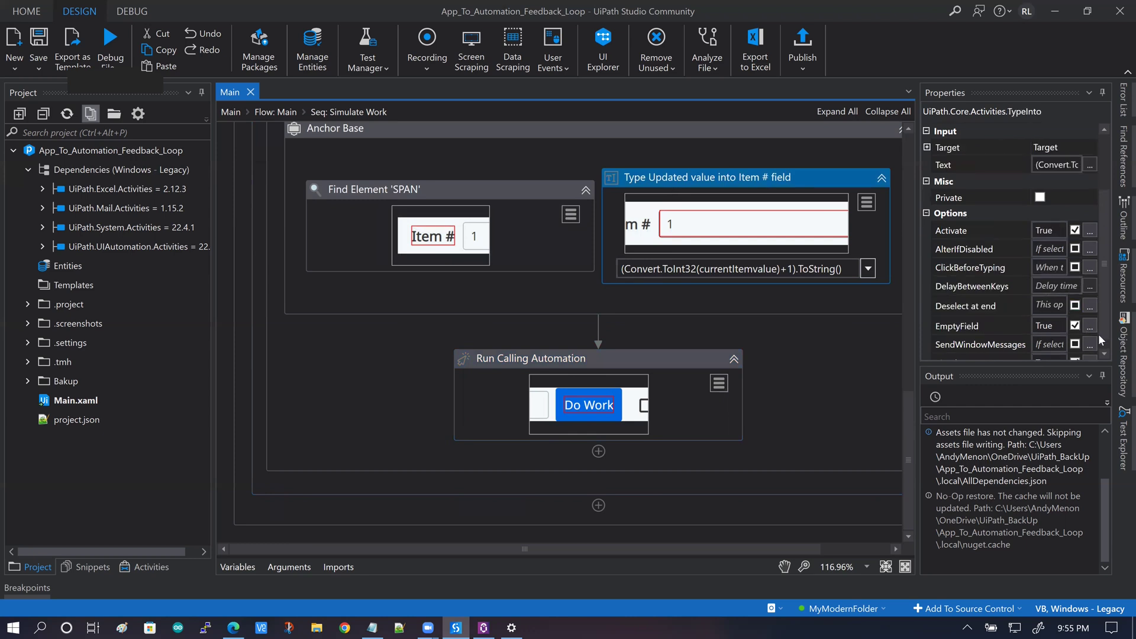
left_click(1105, 351)
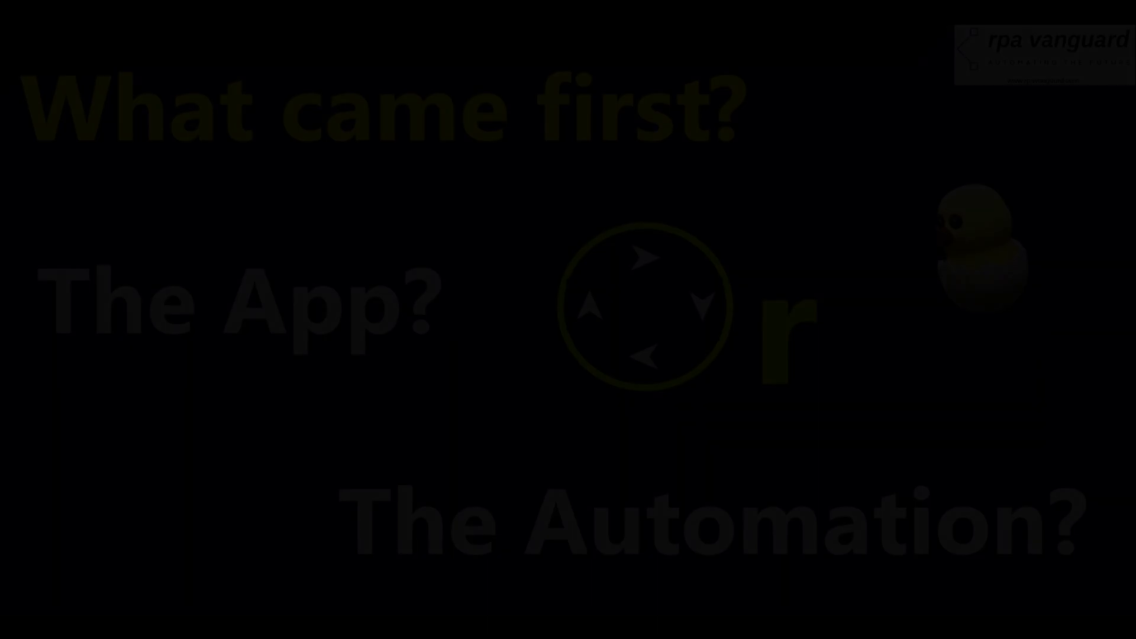
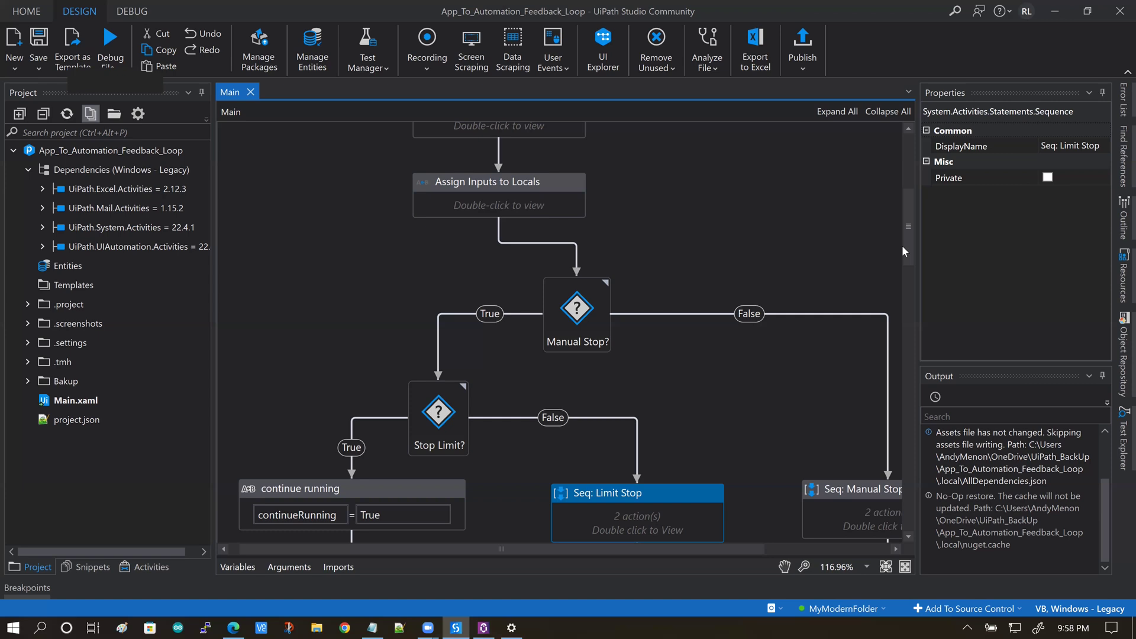
Check the running app in the browser against the Studio flowchart, and switch to the app's design in UiPath App Studio
left_click(233, 626)
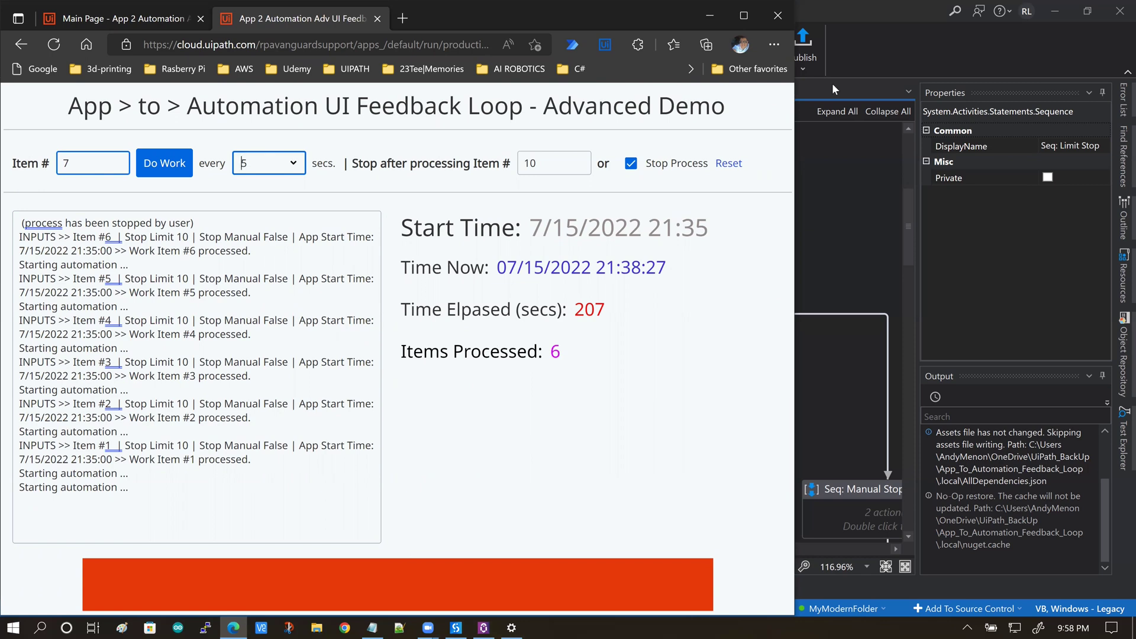
left_click(861, 18)
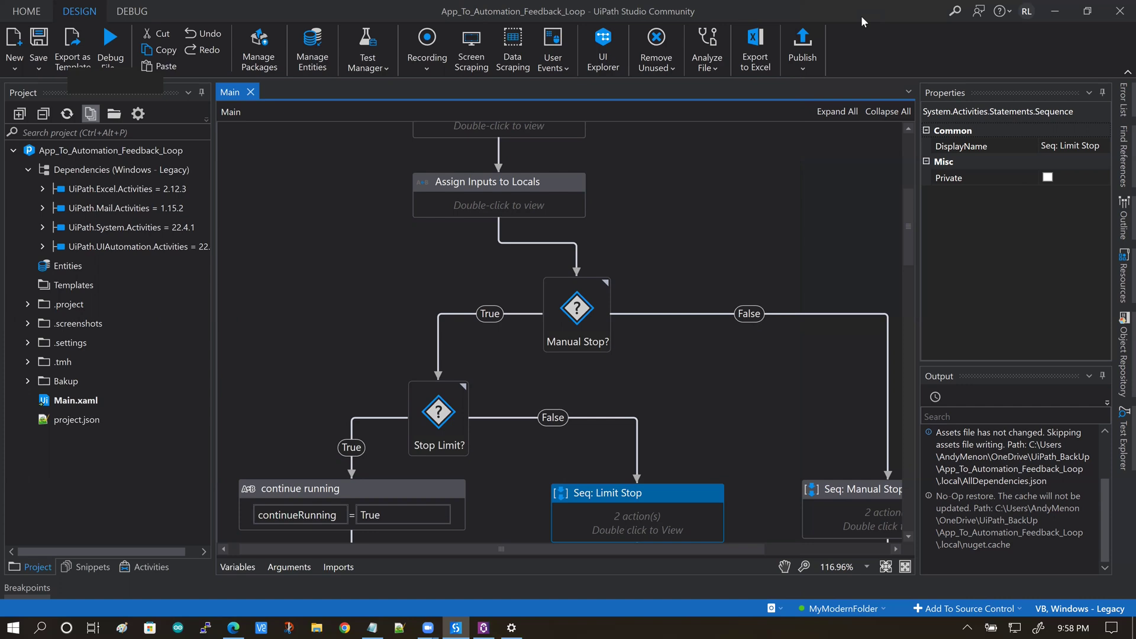
left_click(239, 625)
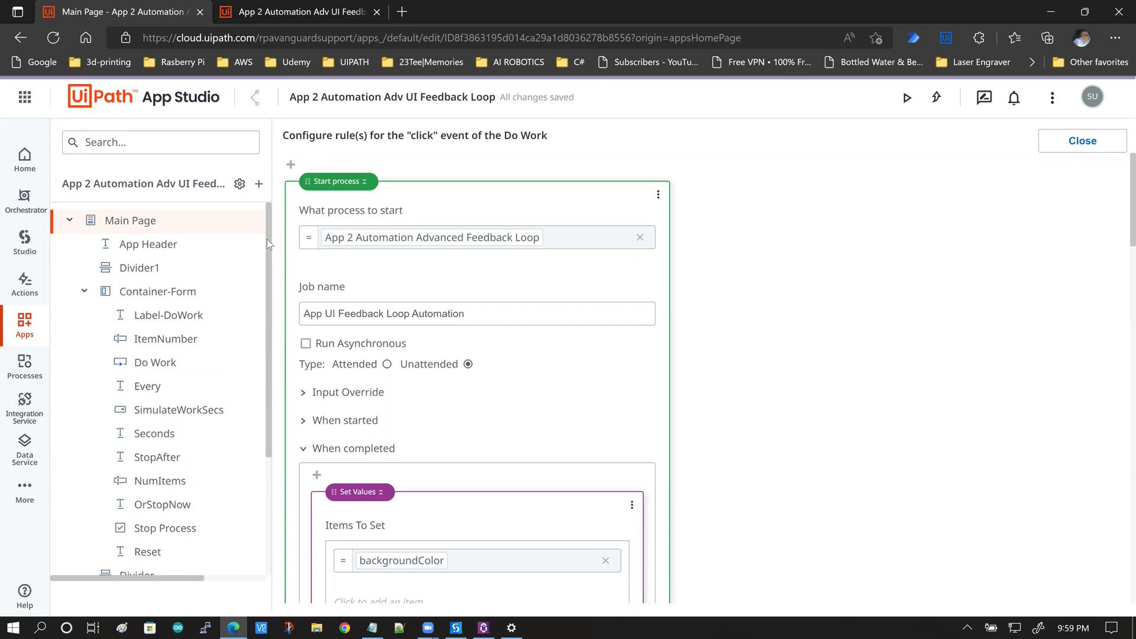
Refresh the App 2 Automation Advanced Feedback Loop process under Orchestrator and display its output arguments
scroll(142, 533, "down", 3)
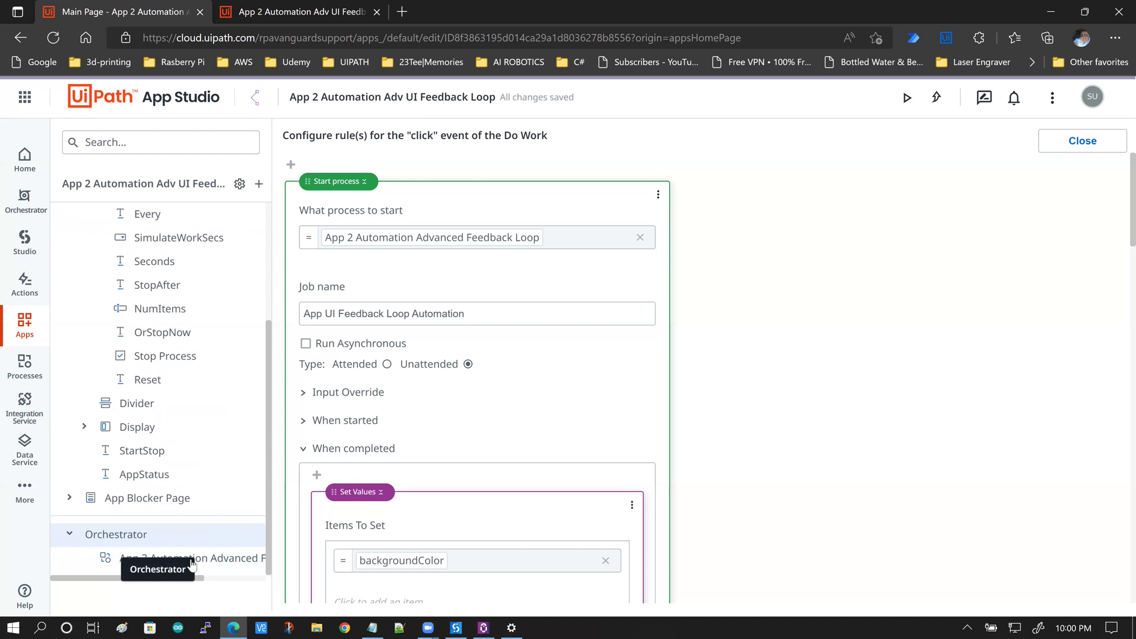
left_click(124, 562)
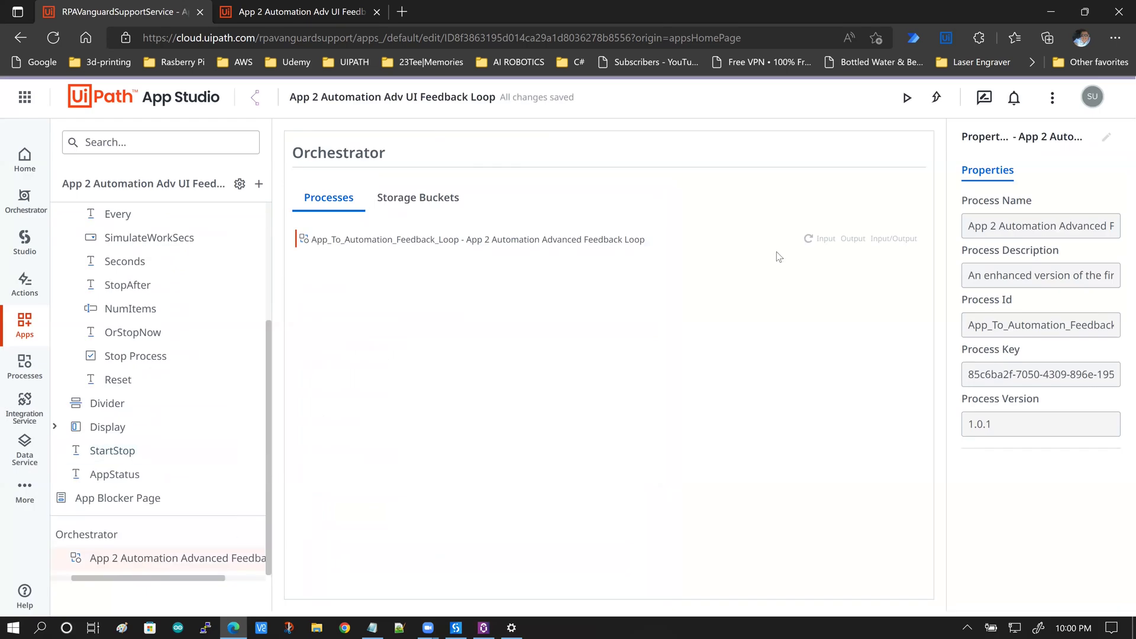
left_click(807, 240)
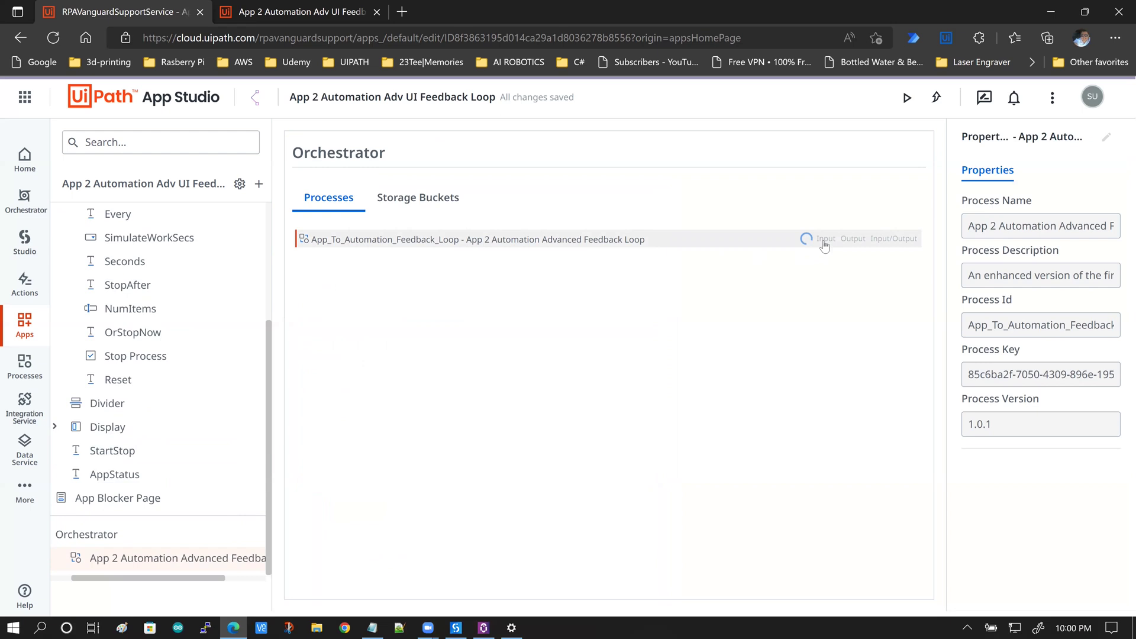
left_click(855, 239)
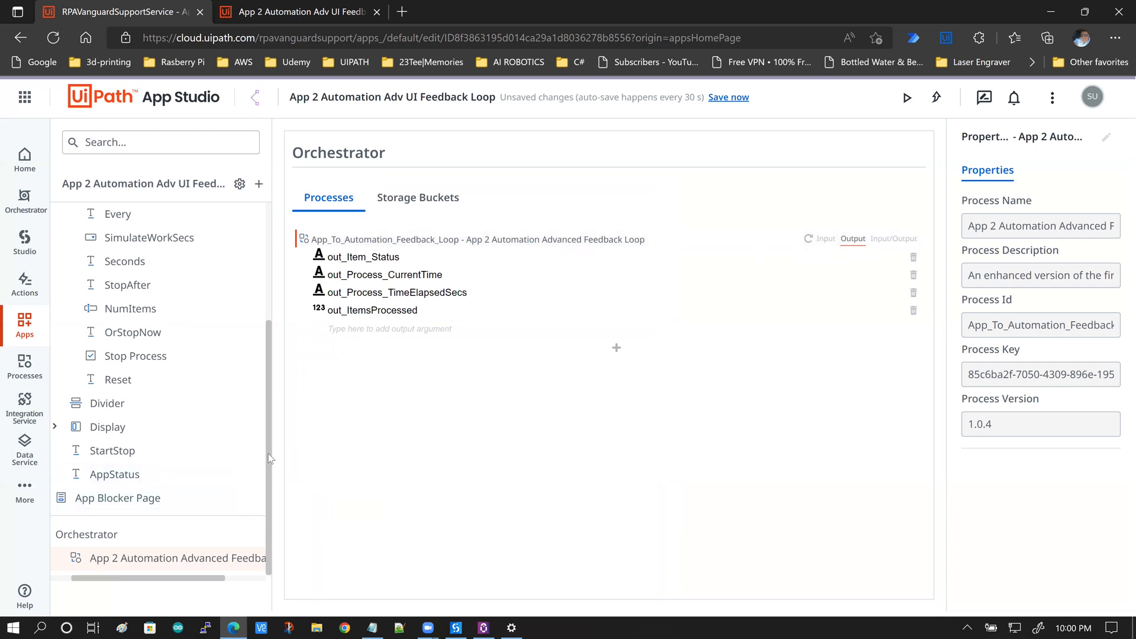
Return to Main Page, select the Do Work button, and open its click event rule
scroll(128, 280, "up", 3)
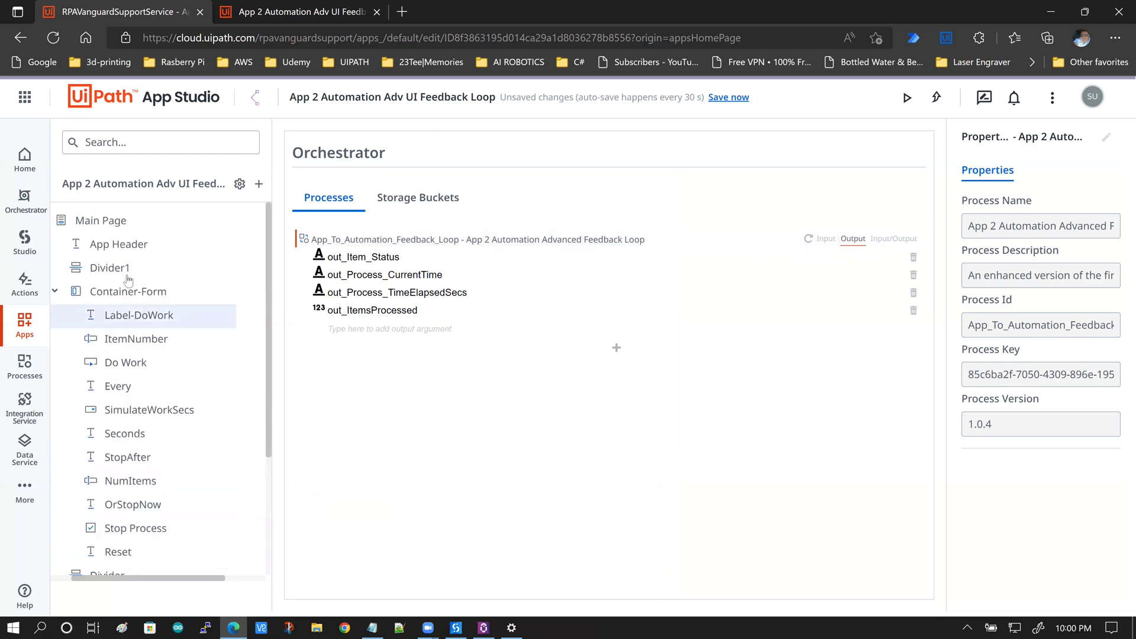
left_click(121, 222)
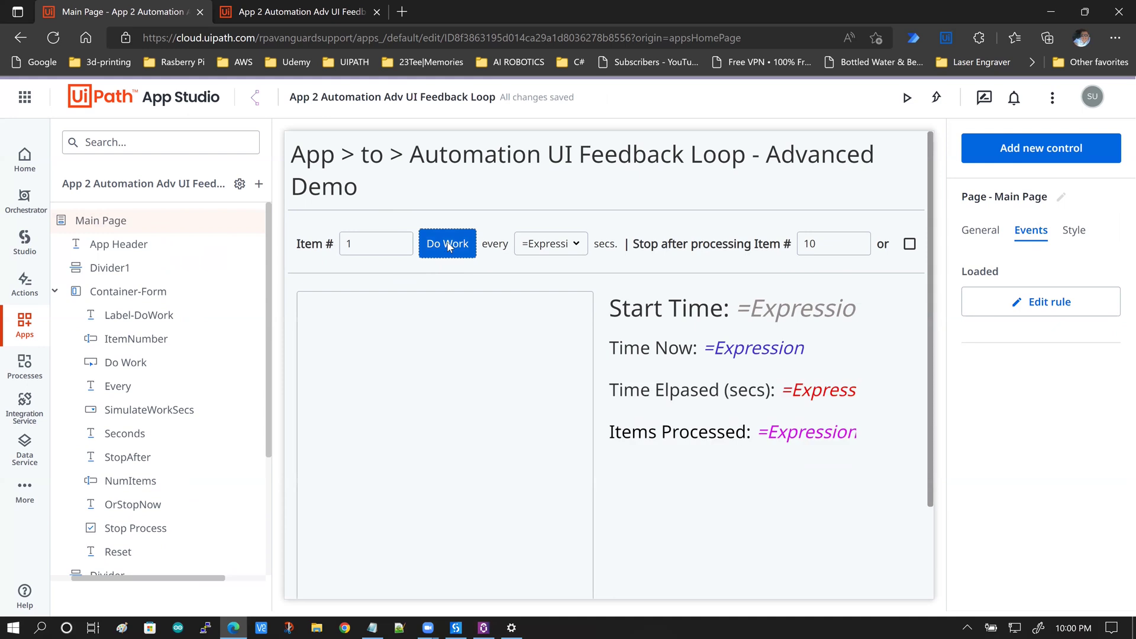
left_click(448, 242)
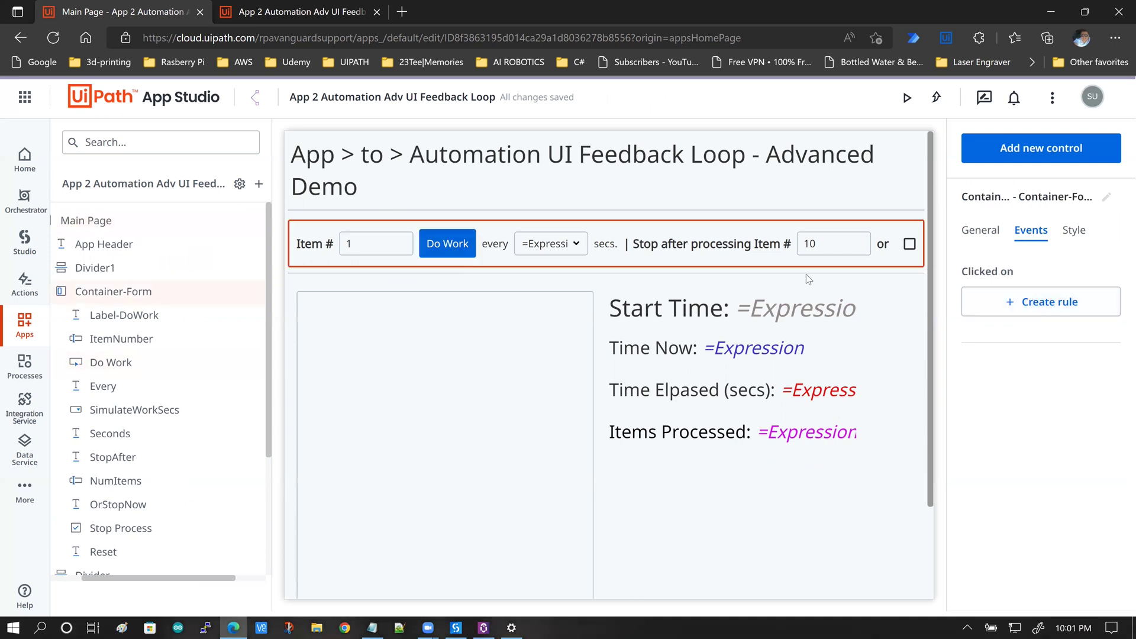
left_click(442, 247)
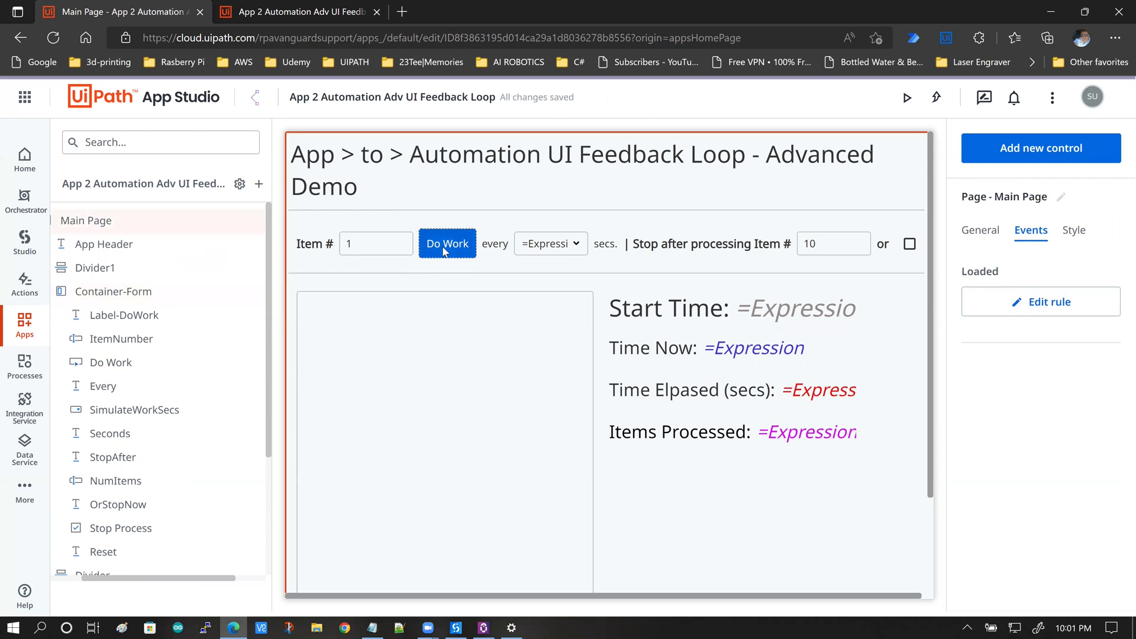
left_click(127, 362)
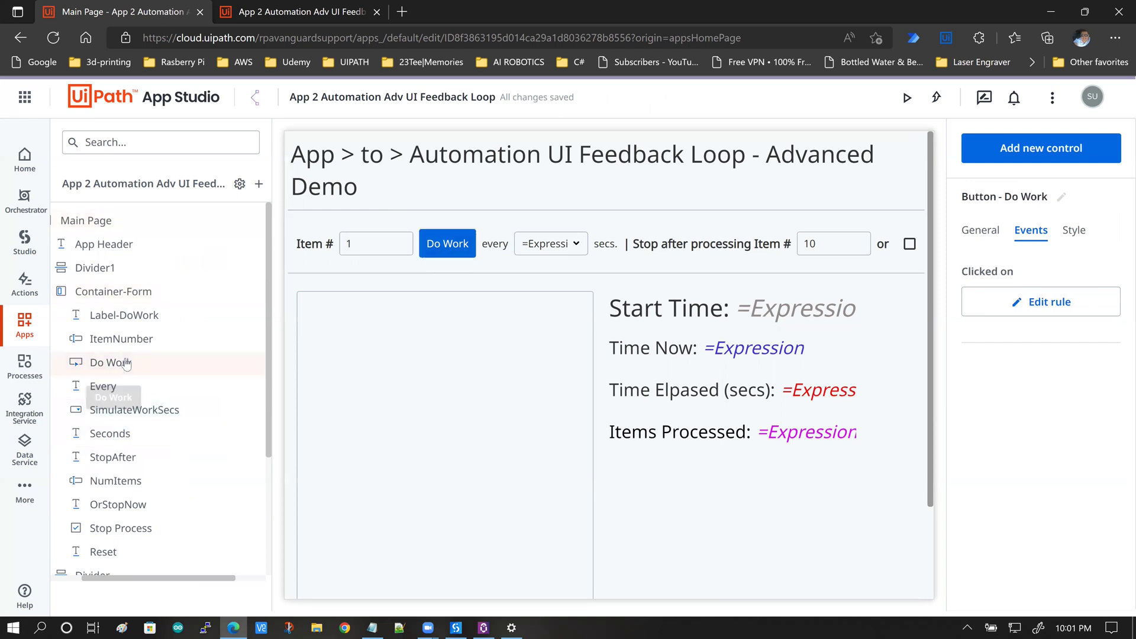
left_click(1060, 302)
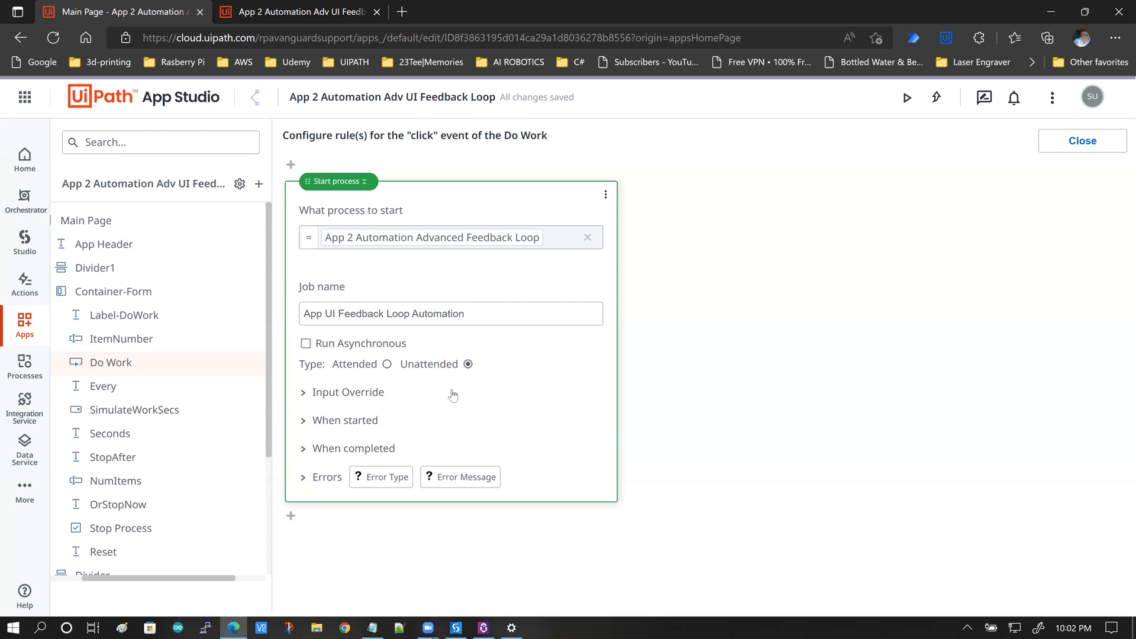
Expand Input Override in the Start process rule and review the variables mapped to the process input arguments
left_click(303, 394)
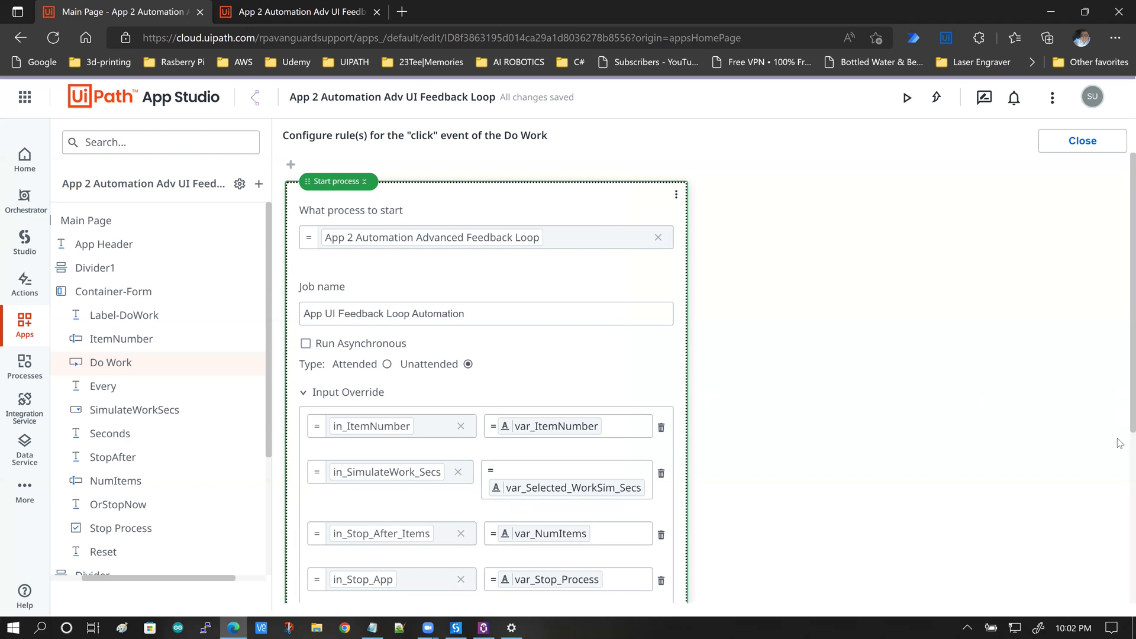
scroll(1120, 438, "down", 1)
scroll(1120, 477, "down", 2)
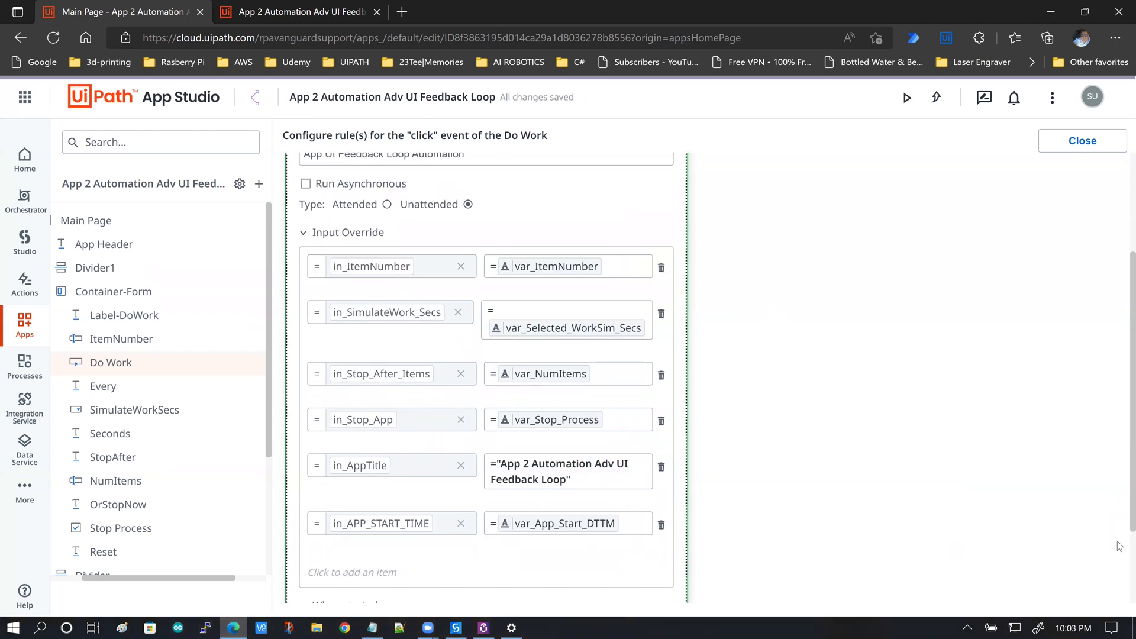
scroll(1120, 546, "down", 3)
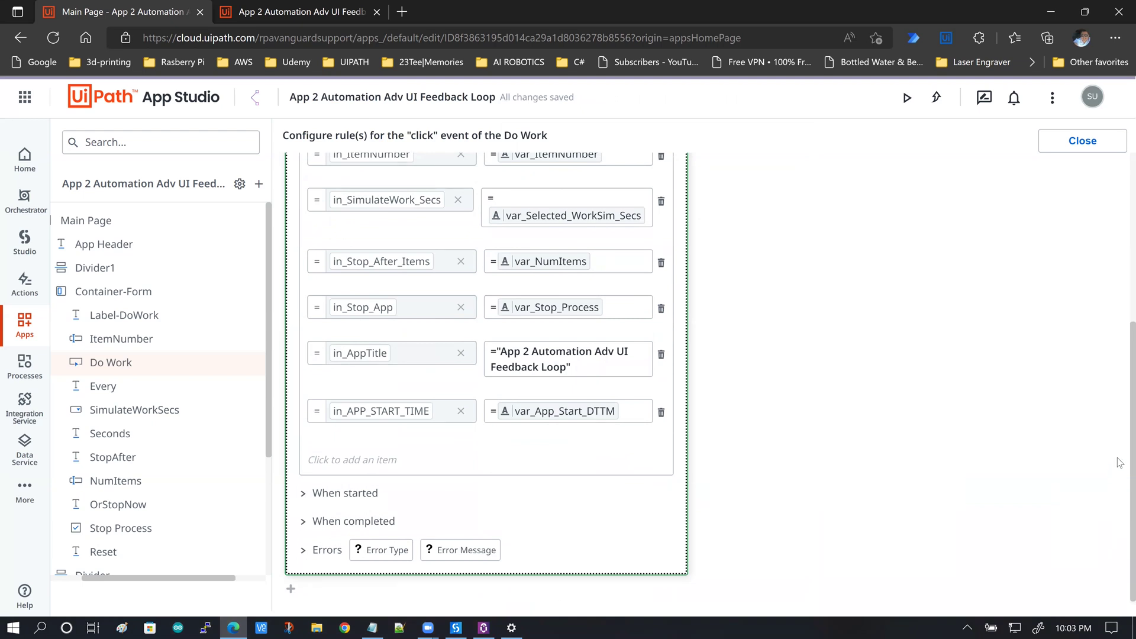
Expand the When started section and examine its Set Values rules for var_StatusMemo, backgroundColor and resolvableHidden
left_click(303, 496)
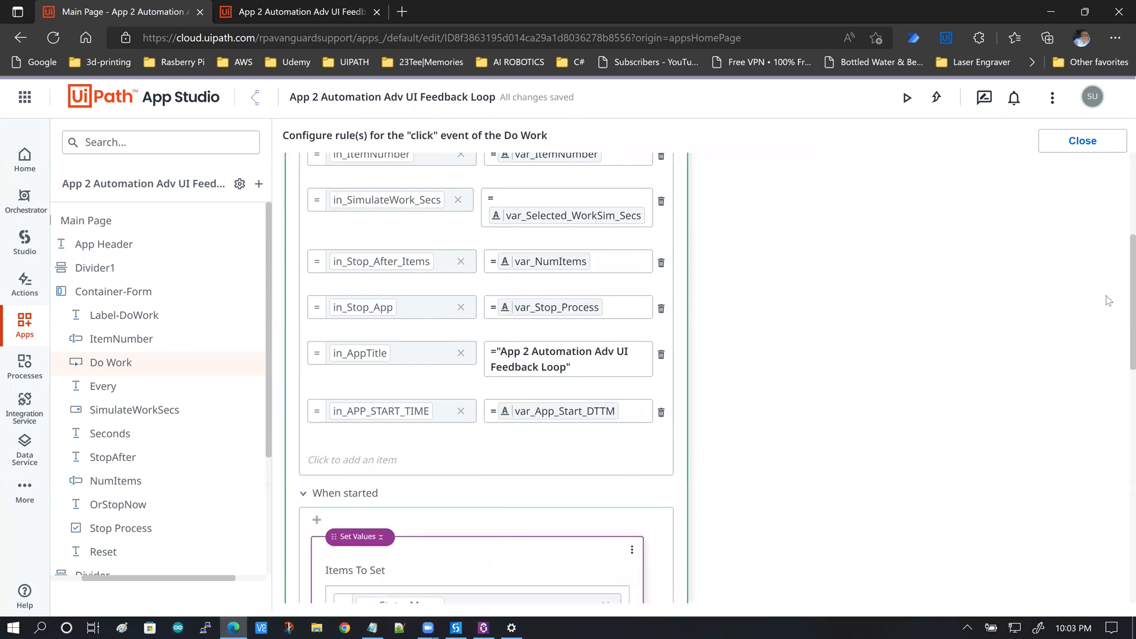
scroll(1120, 323, "down", 3)
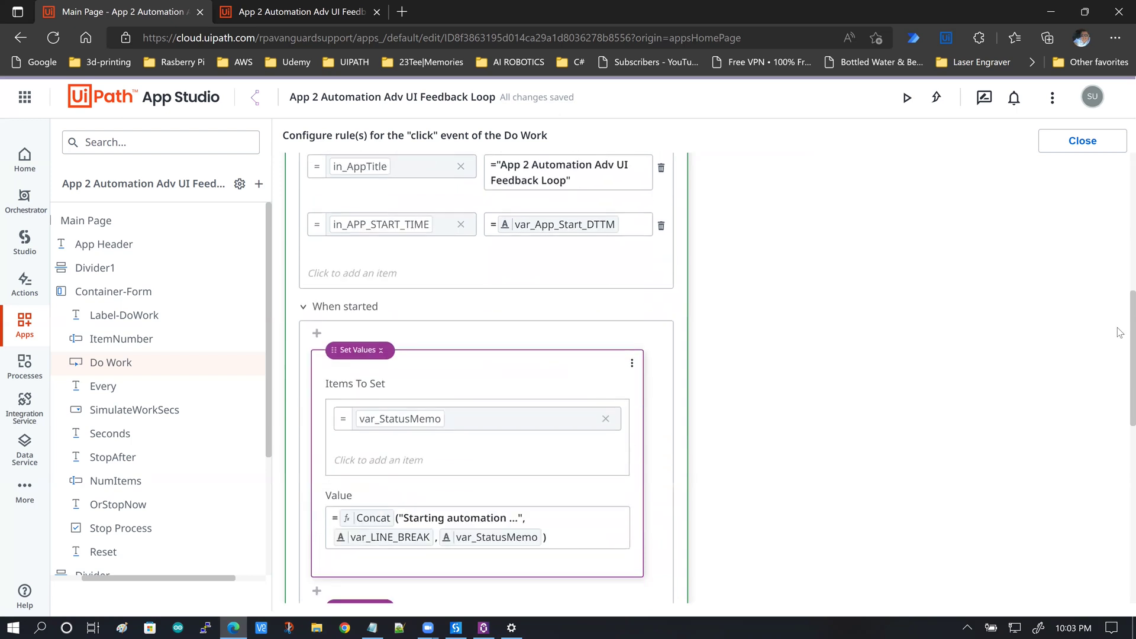
scroll(1121, 342, "down", 1)
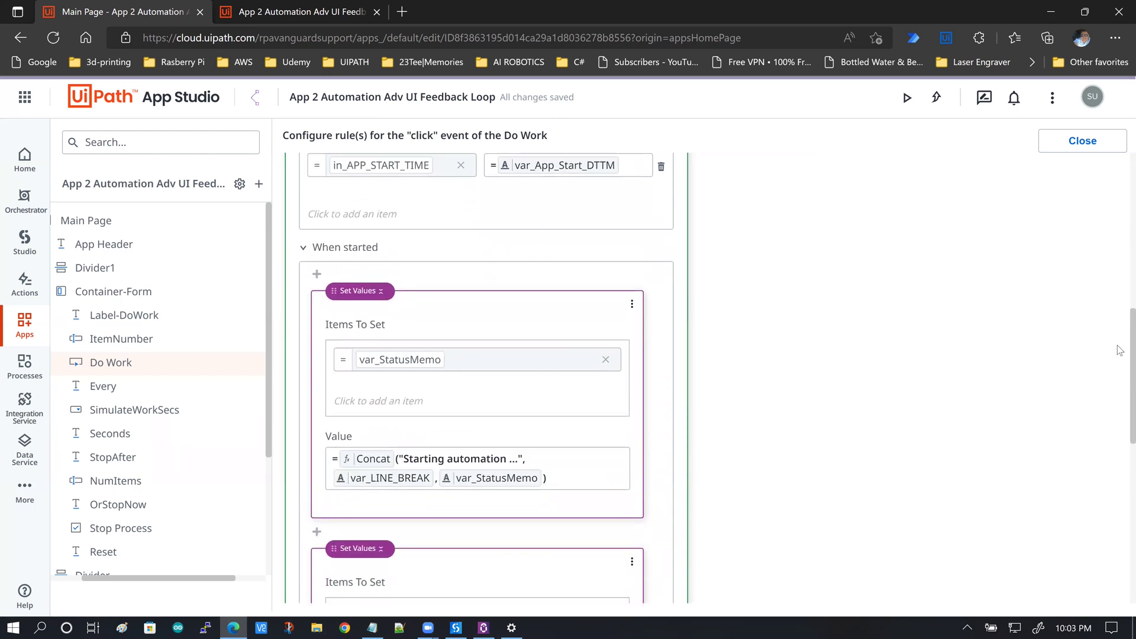
scroll(1120, 379, "down", 2)
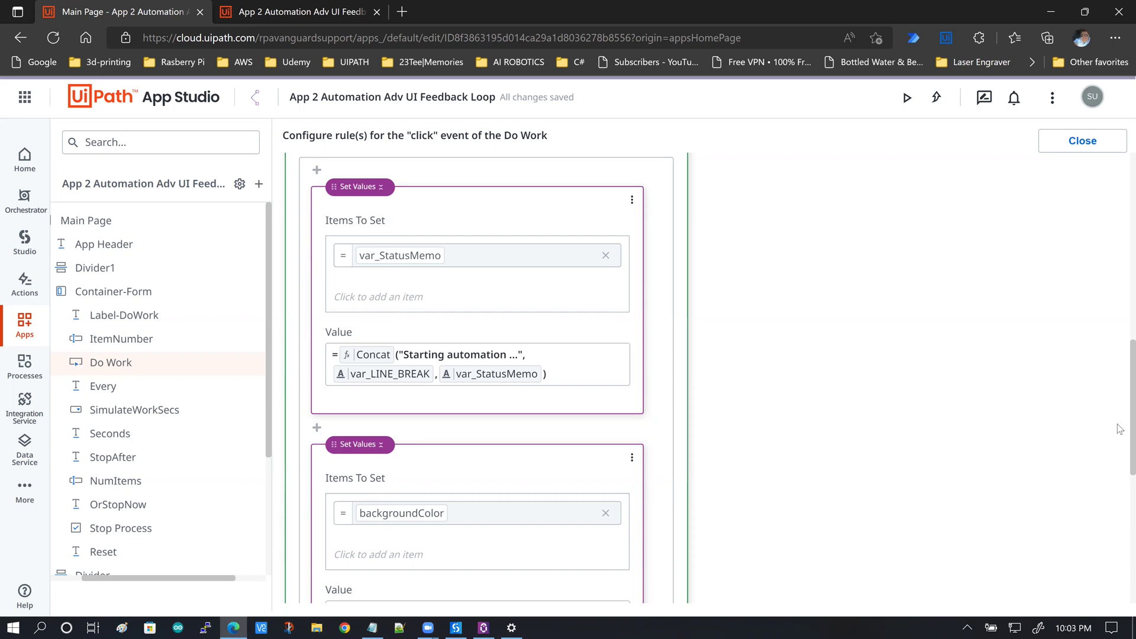
scroll(1120, 429, "down", 4)
scroll(1120, 462, "down", 3)
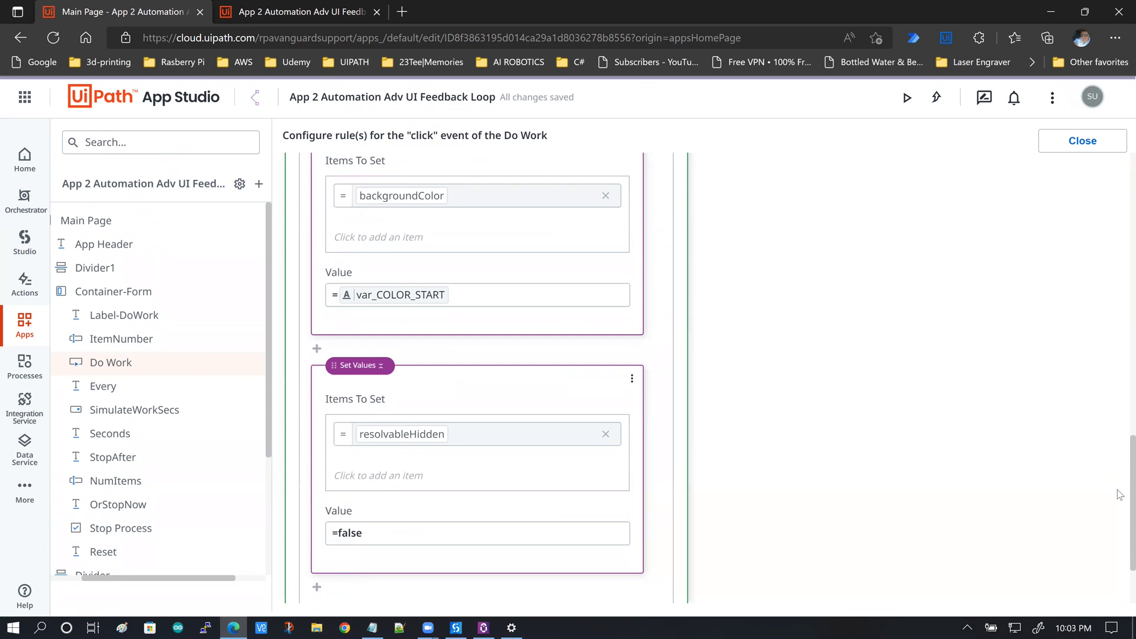
scroll(1121, 503, "up", 1)
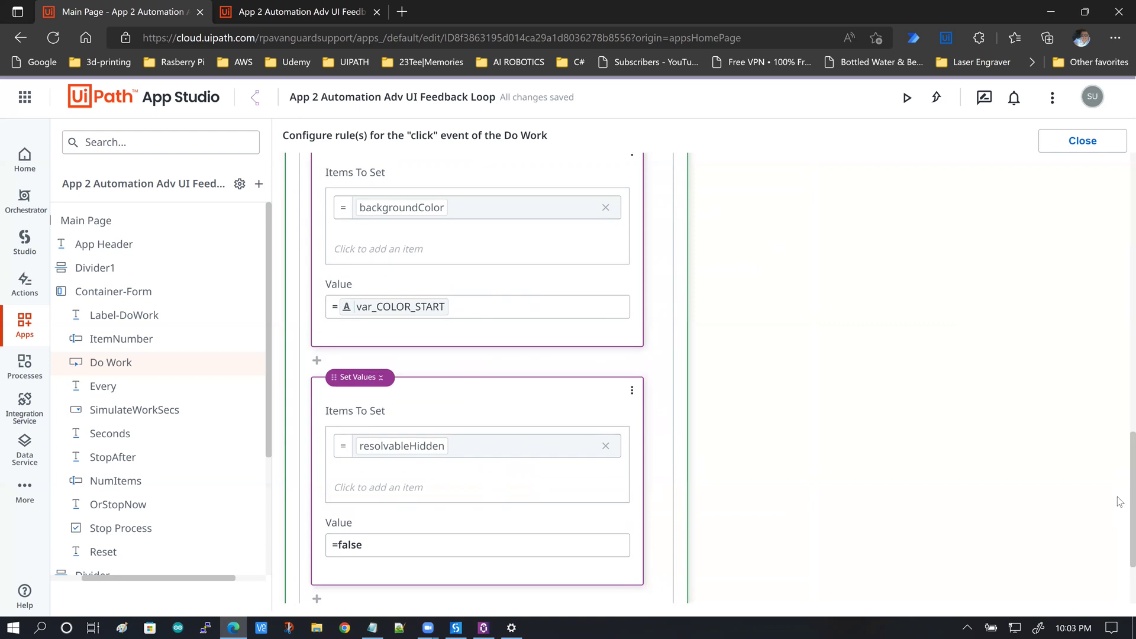
scroll(1120, 502, "down", 1)
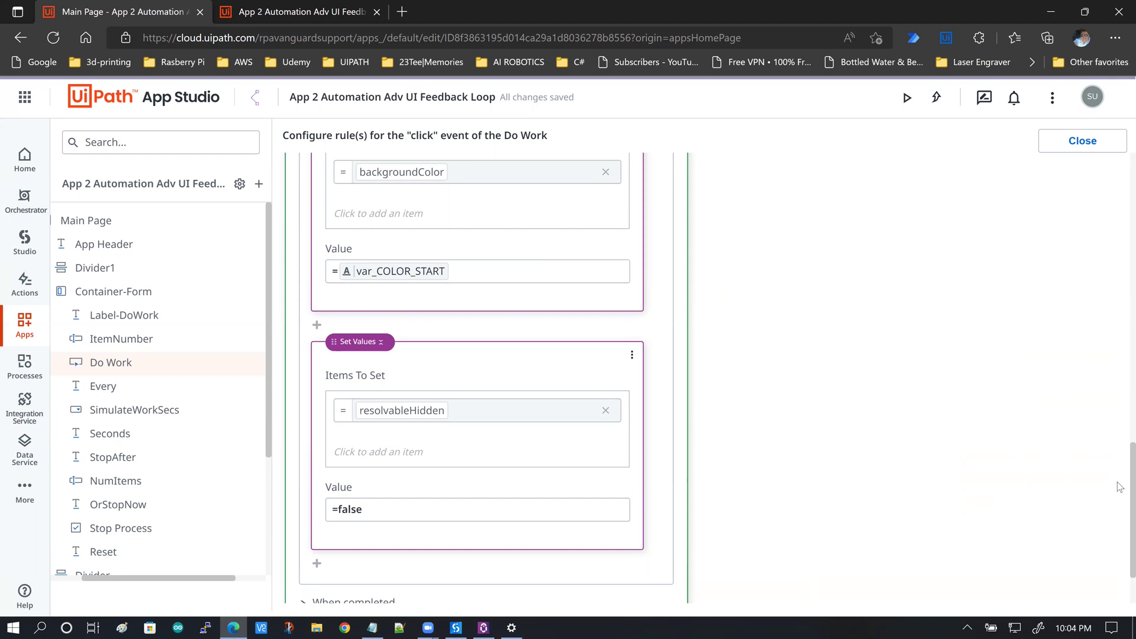
scroll(1121, 539, "down", 2)
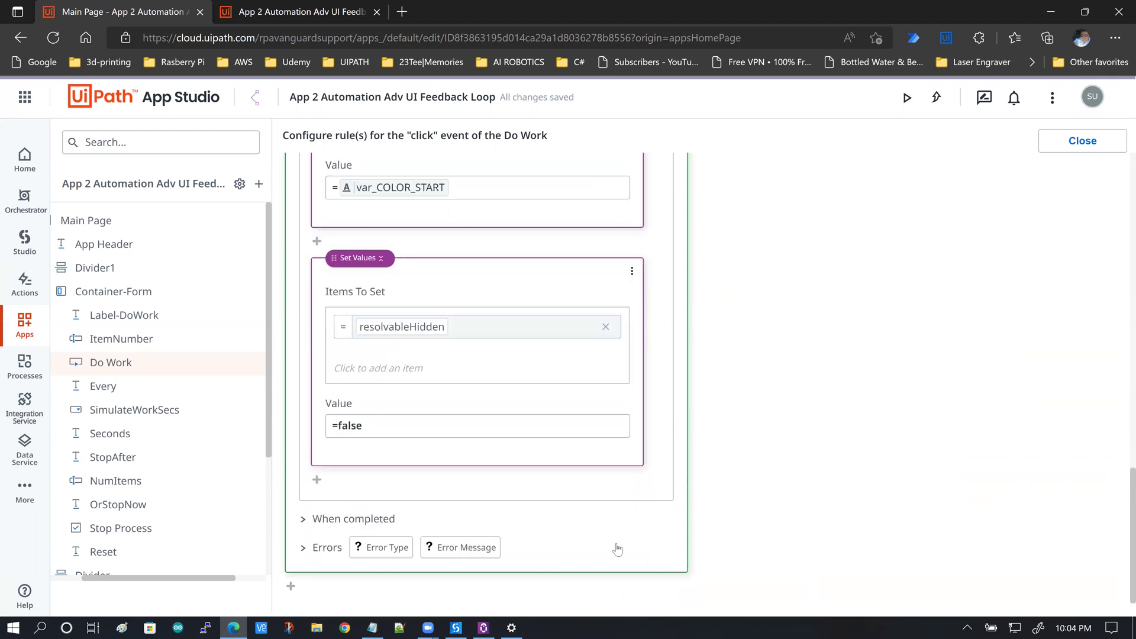
Expand the When completed section and inspect the var_StatusMemo value expression that uses the out_Item_Status output
left_click(304, 520)
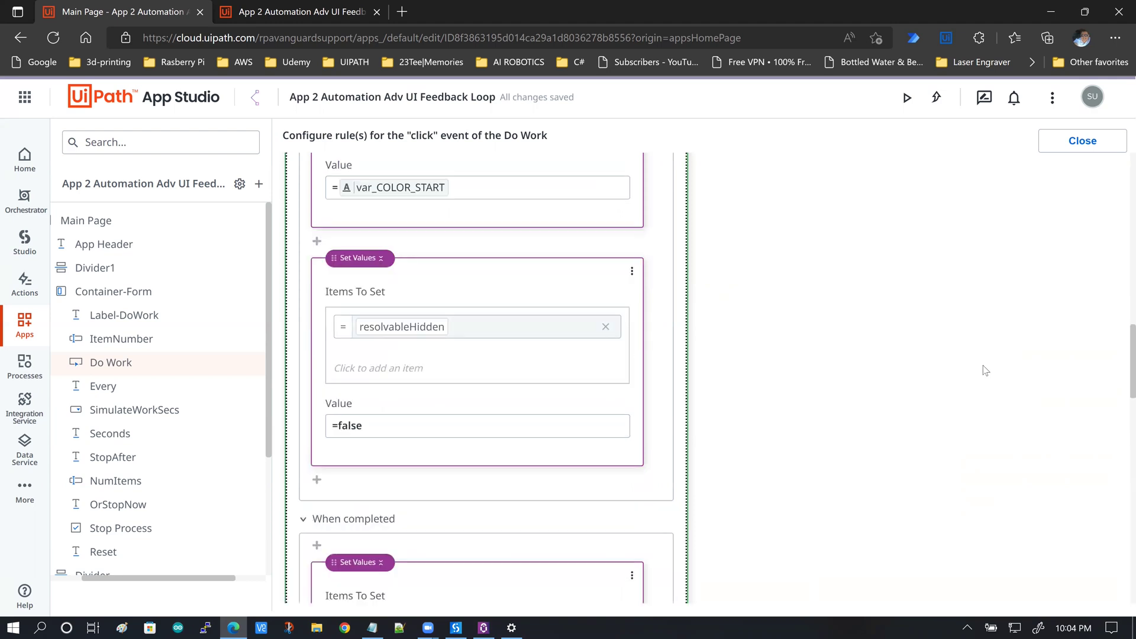
scroll(602, 329, "down", 5)
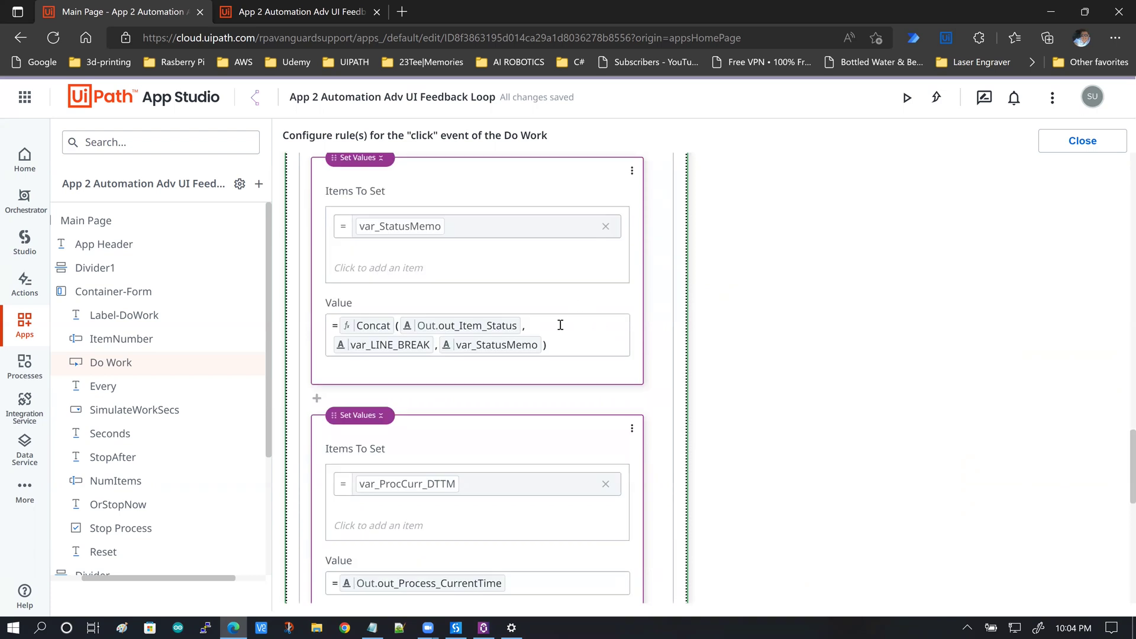
left_click(529, 326)
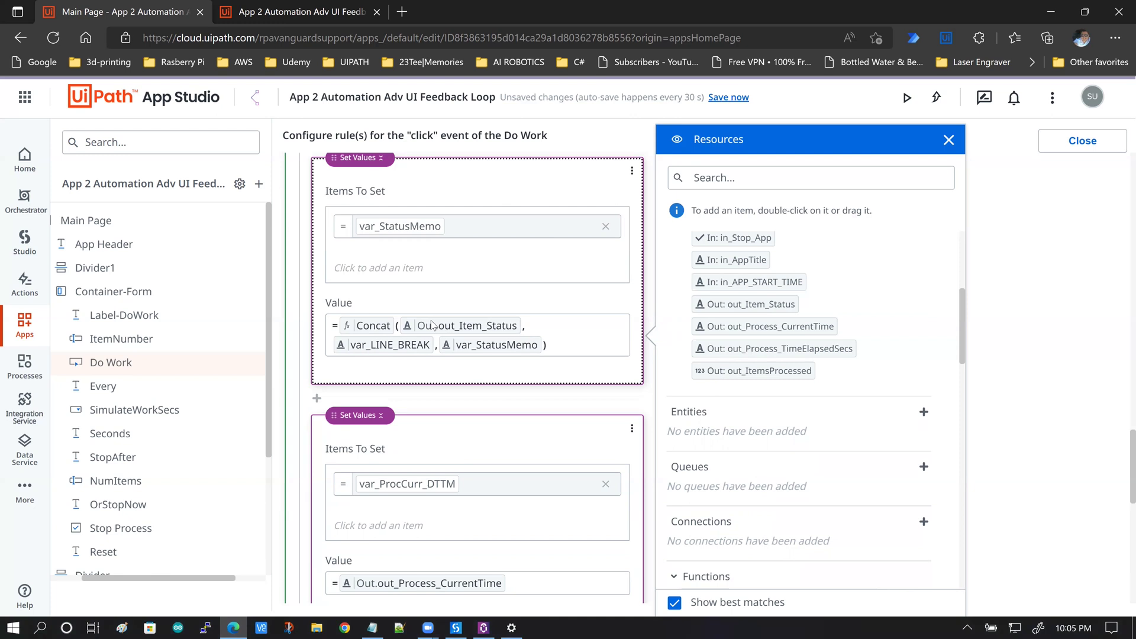
Compare the status memo with the log in the running app, and return to the Do Work click rule in App Studio
left_click(233, 625)
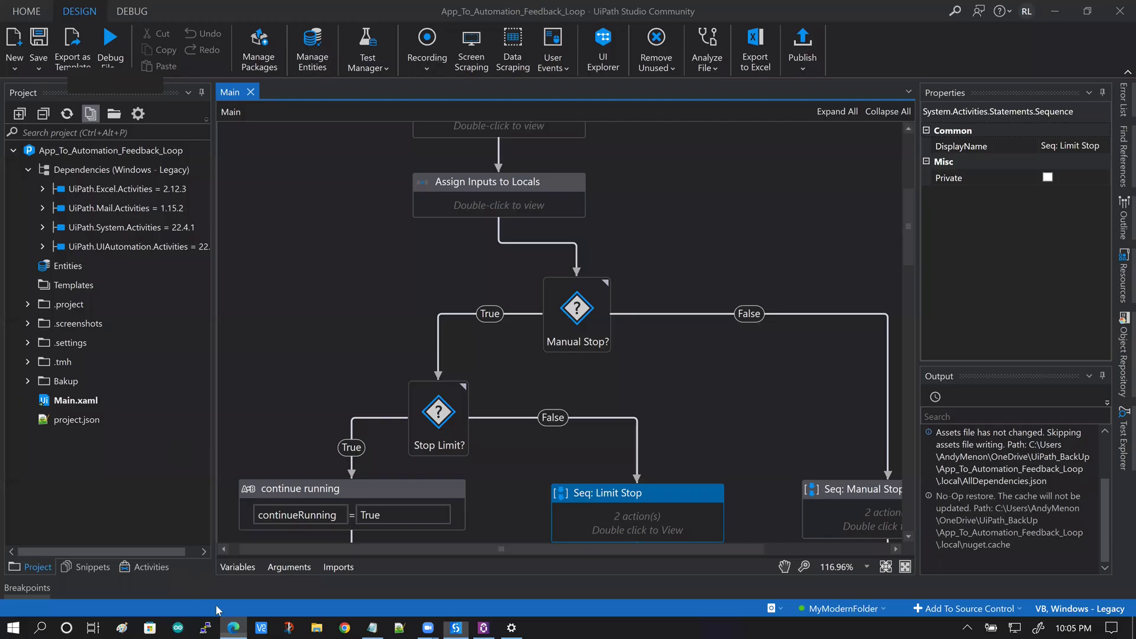
left_click(232, 625)
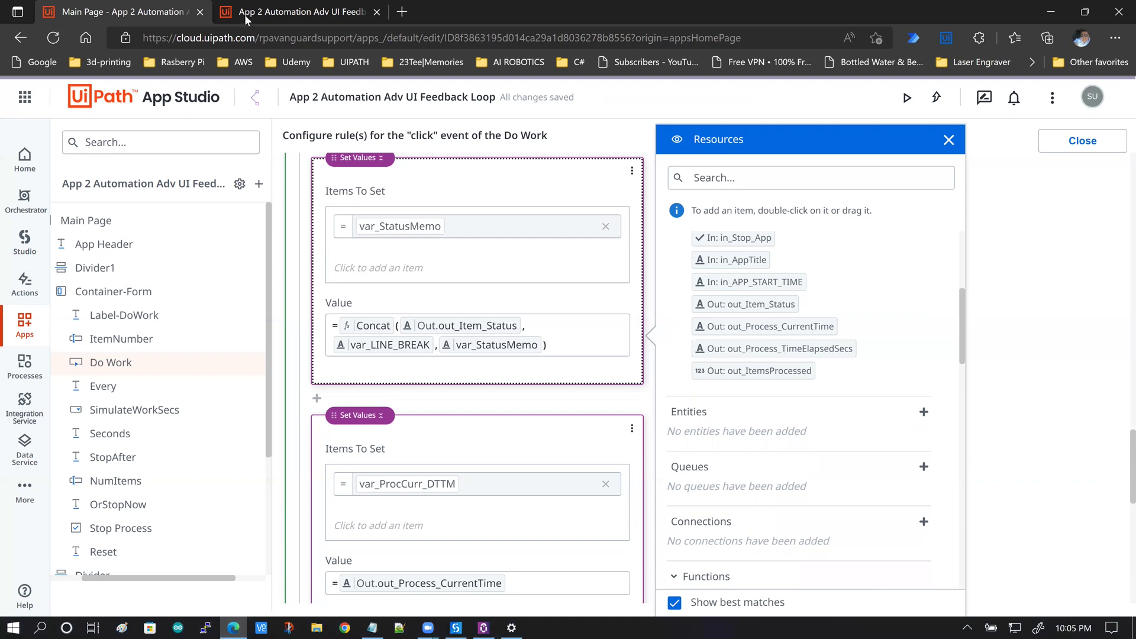
left_click(247, 13)
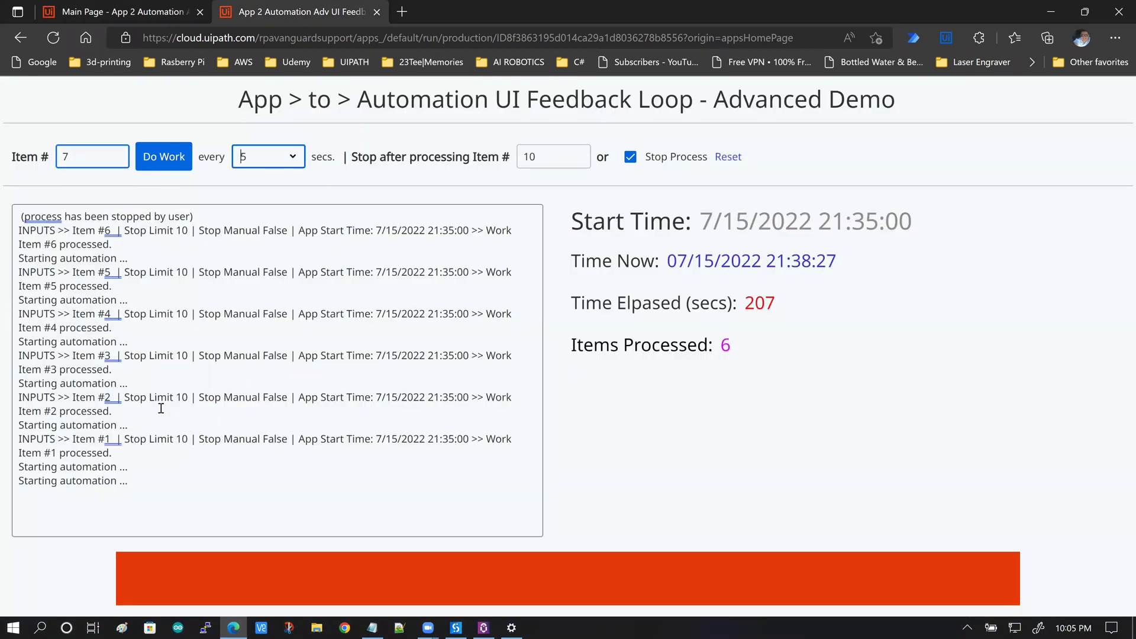
left_click(177, 12)
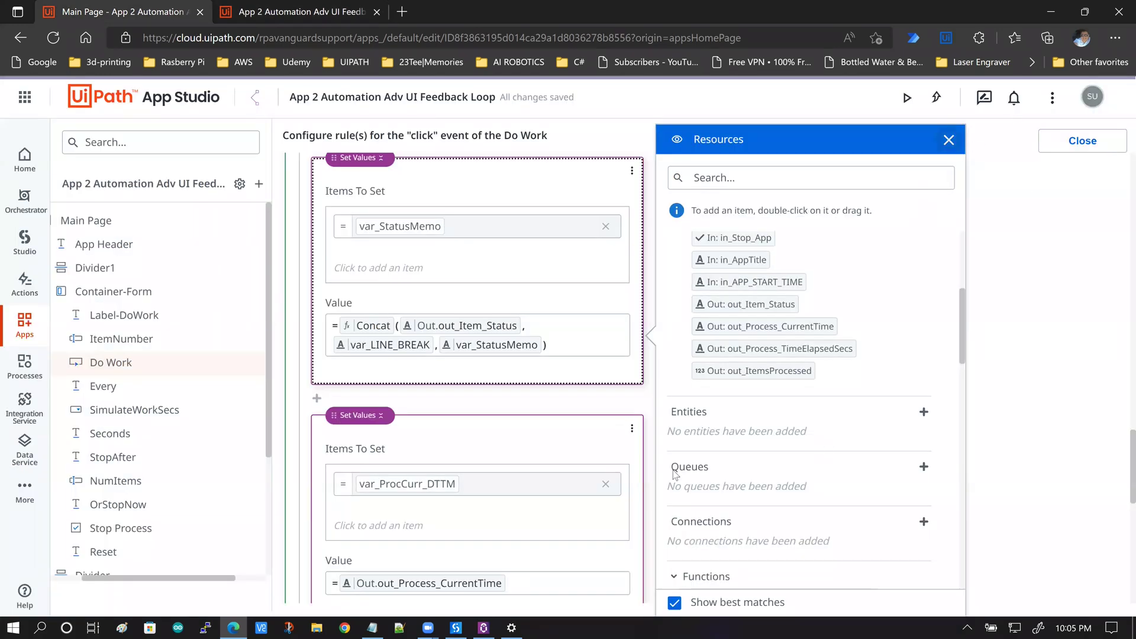
Review the remaining When completed rules for var_ProcCurr_DTTM, var_ProcTimeElapsedSecs and var_NumItemsProcessed and the process outputs assigned to them
left_click(973, 364)
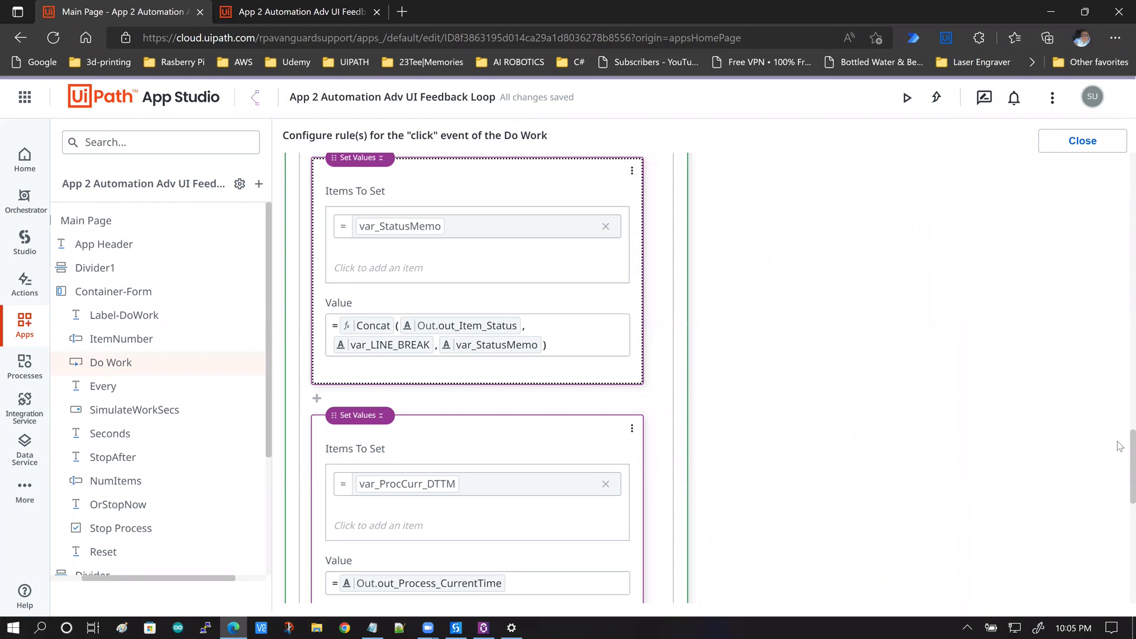
scroll(1122, 461, "down", 3)
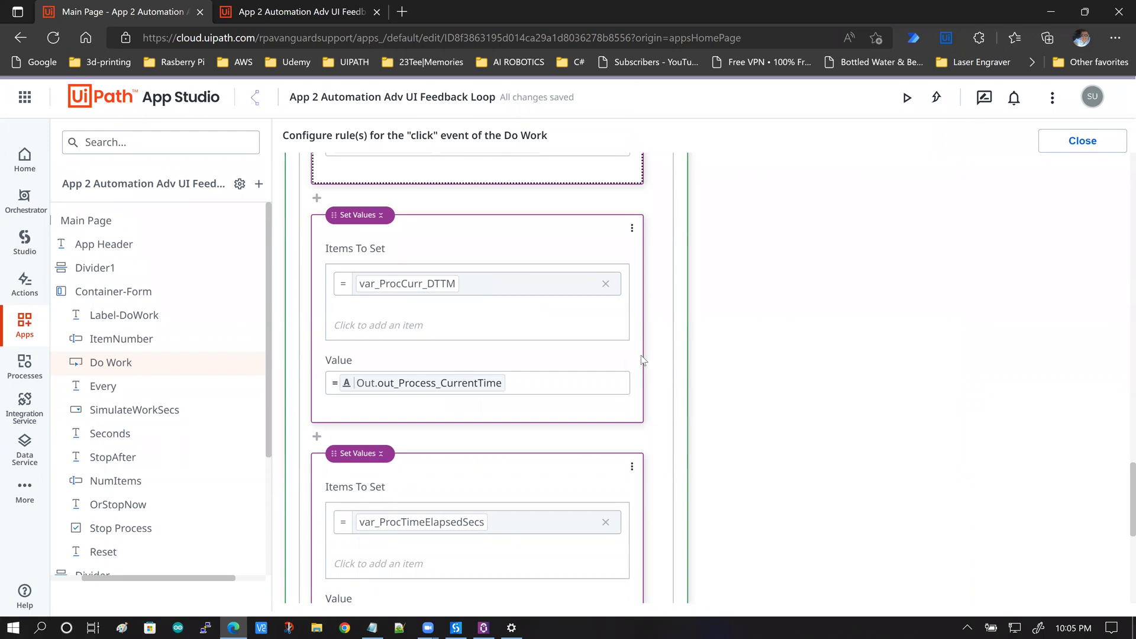
scroll(783, 442, "down", 4)
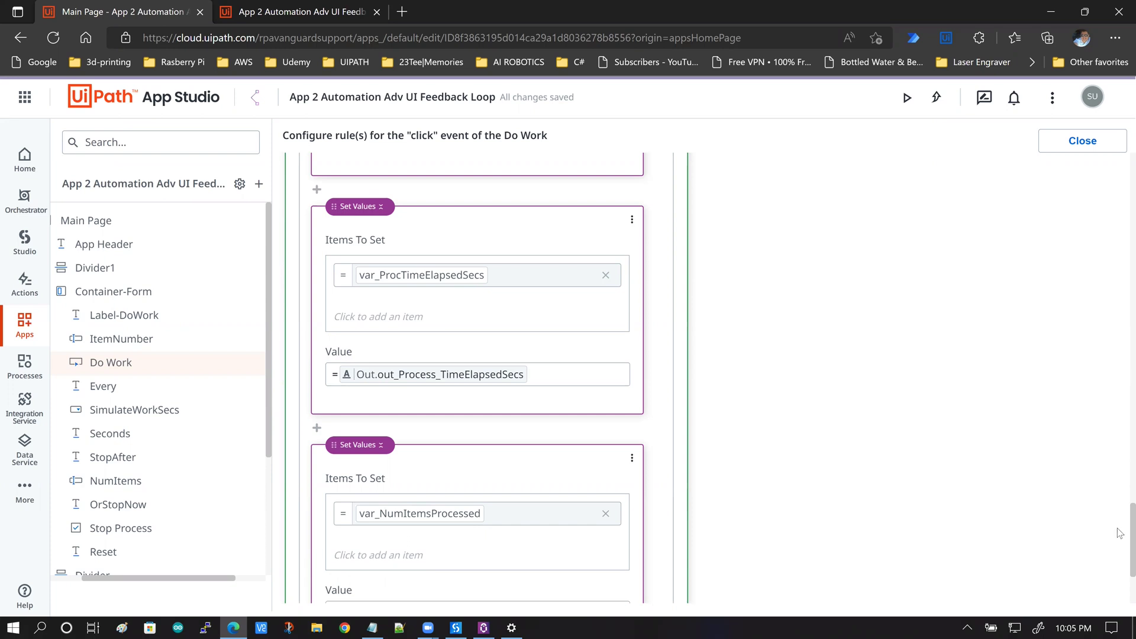
scroll(1120, 568, "down", 3)
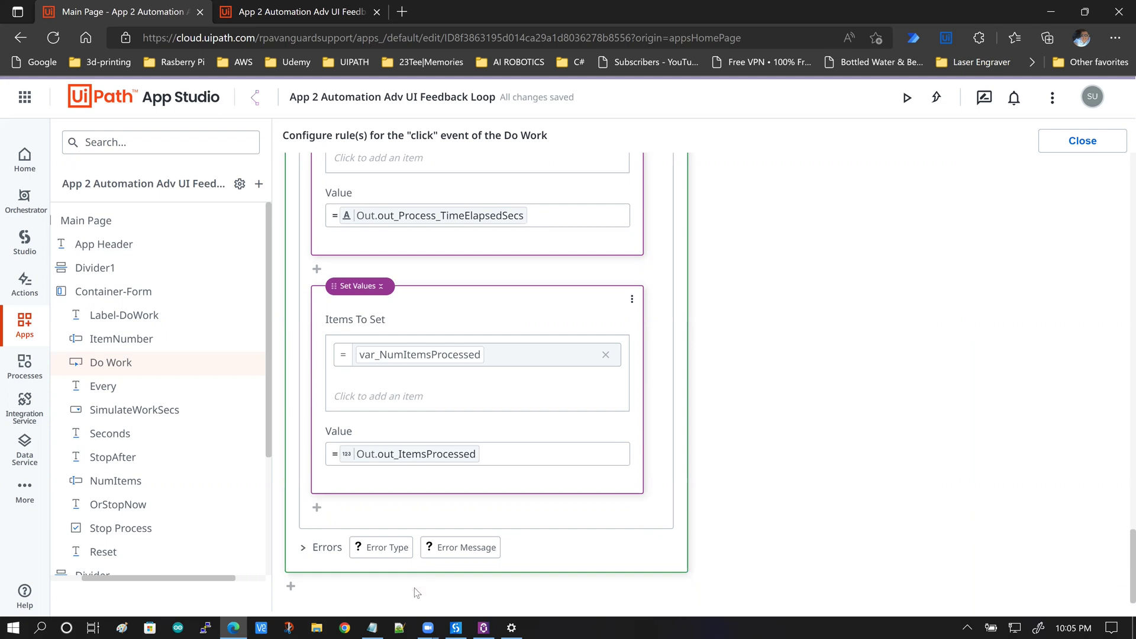
Expand the Errors section of the Start process rule and examine its Set Values rules for var_AppStatus and backgroundColor
left_click(303, 549)
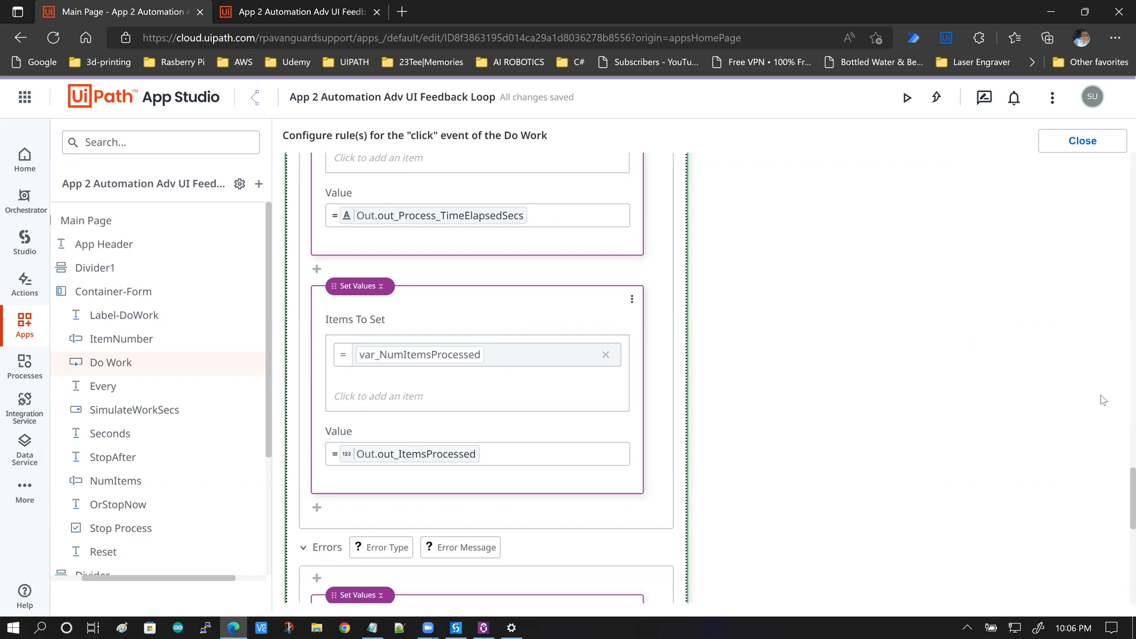
left_click_drag(1120, 494, 1121, 541)
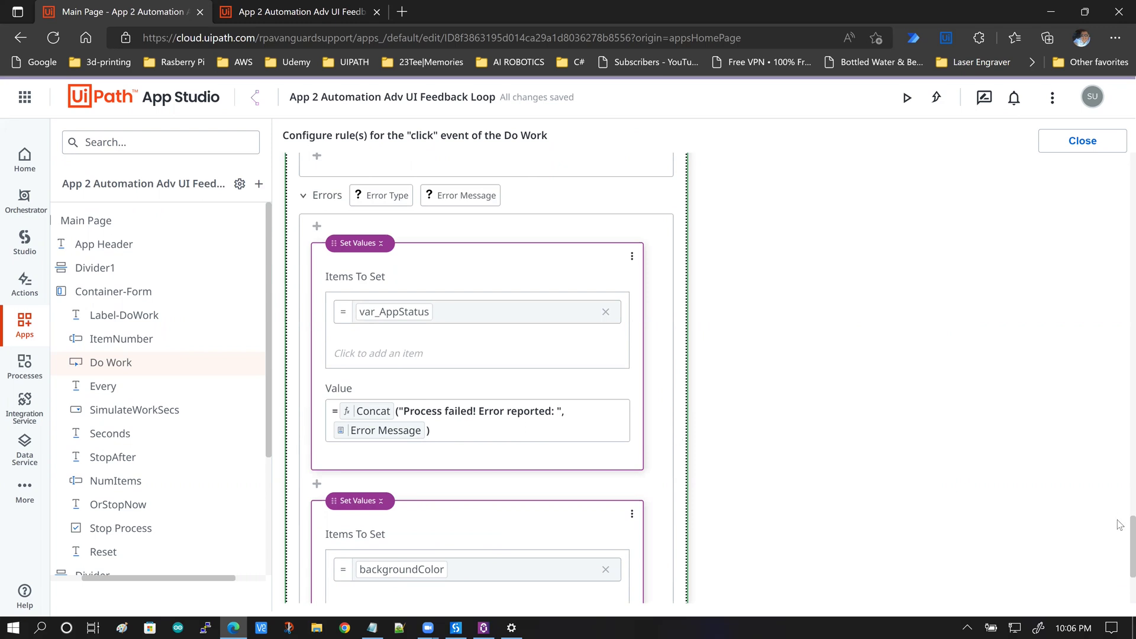
scroll(1120, 552, "down", 3)
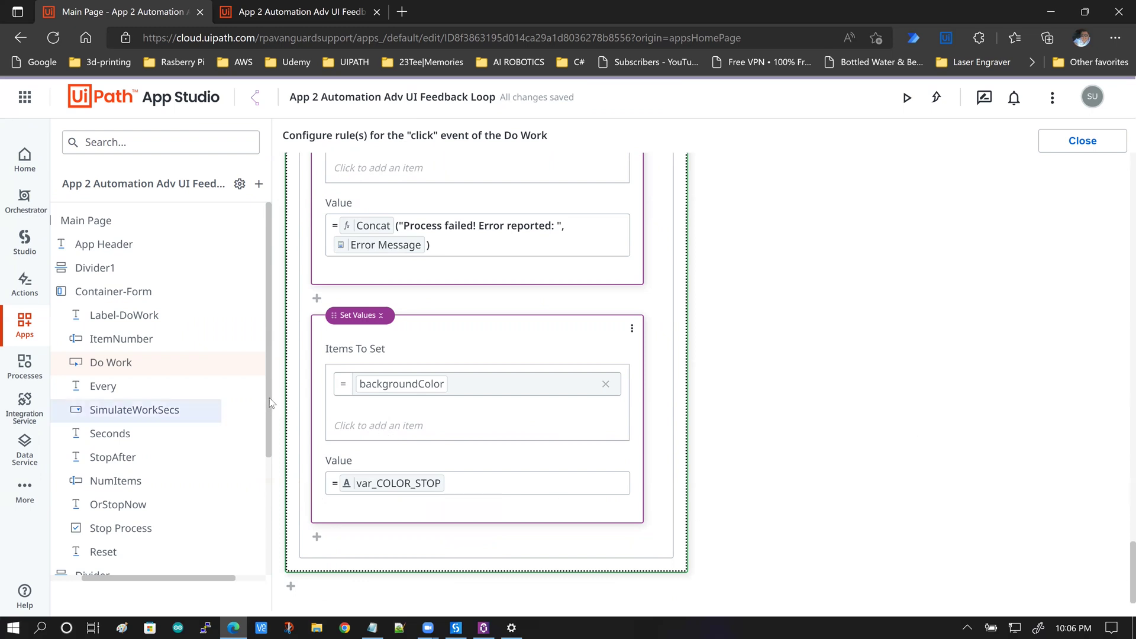
Open the Main Page's Loaded event rule and examine the values assigned to var_COLOR_START and var_COLOR_STOP
left_click(82, 226)
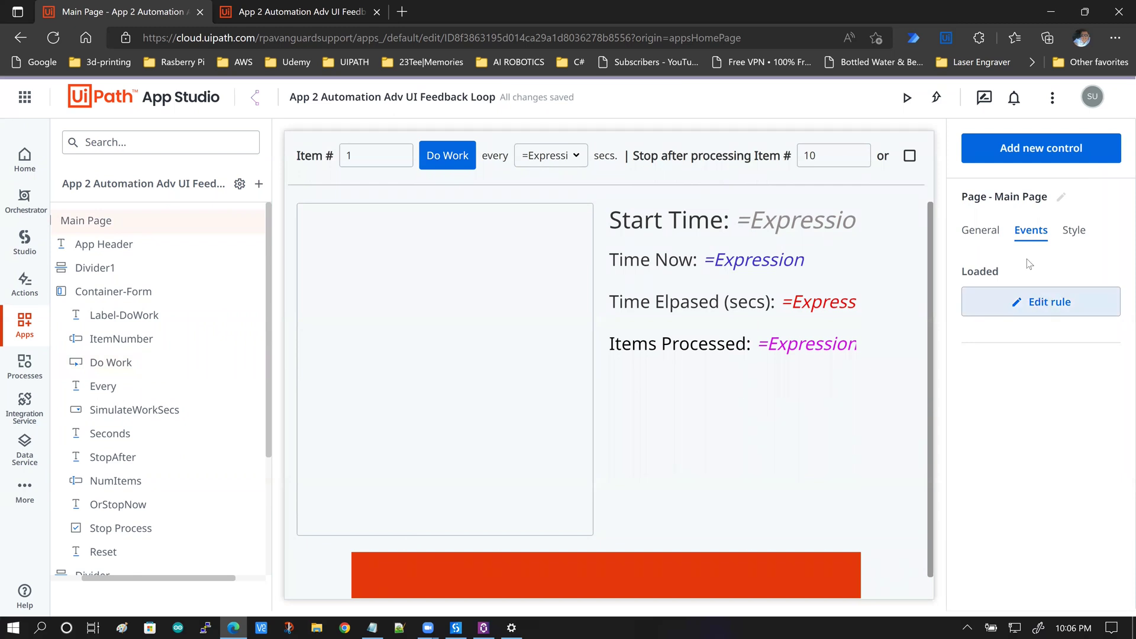
left_click(1040, 307)
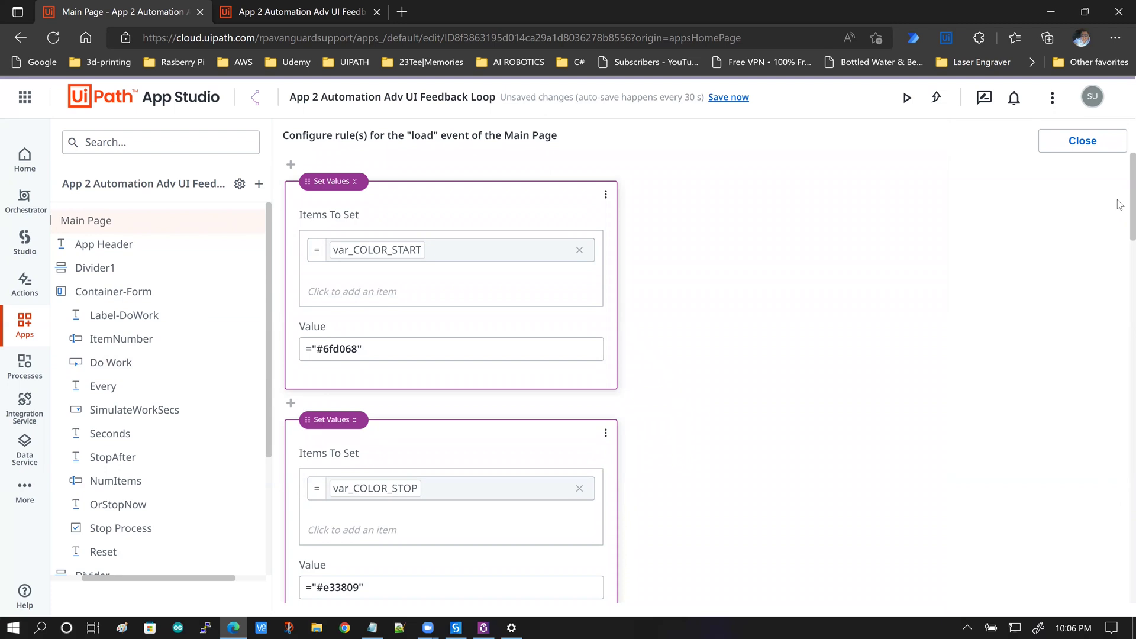
scroll(1120, 207, "down", 1)
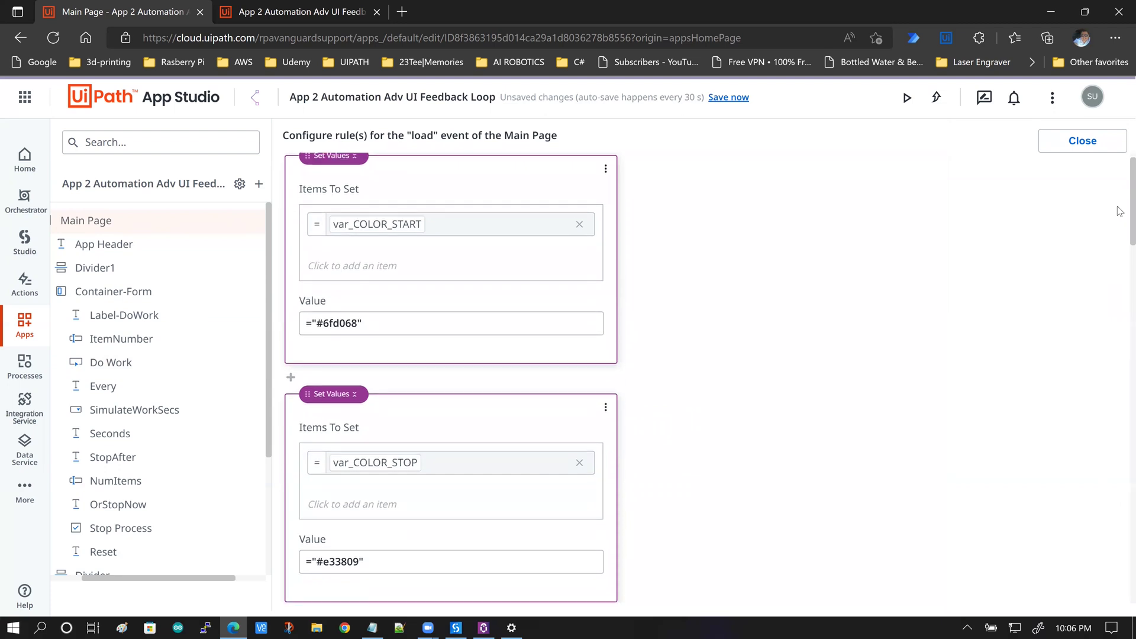
scroll(1120, 211, "down", 1)
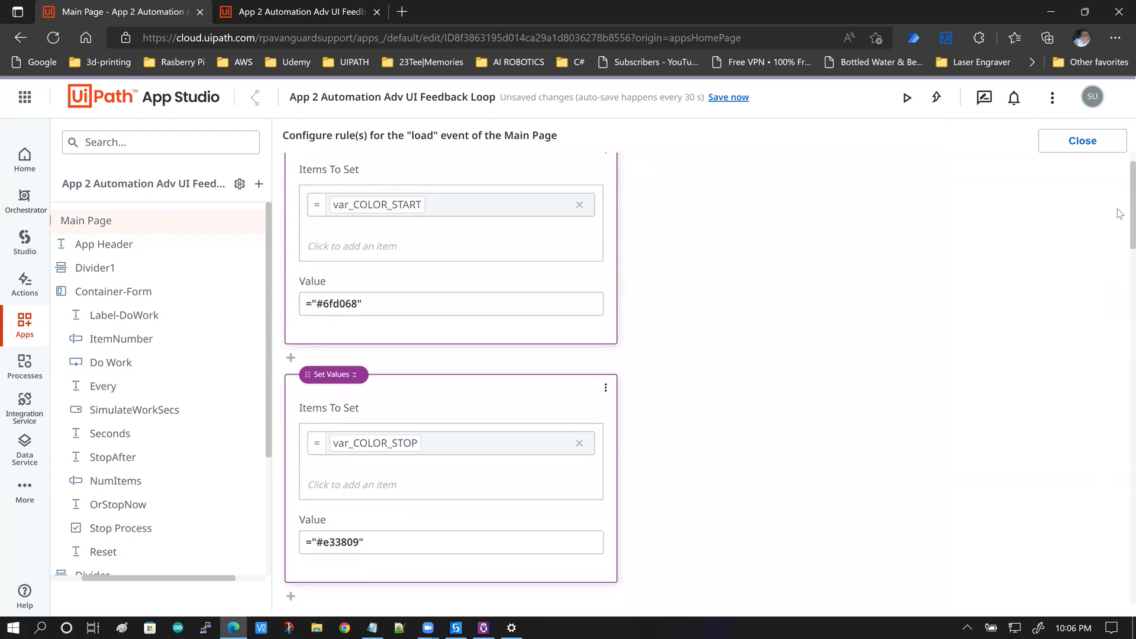
scroll(1120, 204, "up", 2)
scroll(1121, 207, "down", 1)
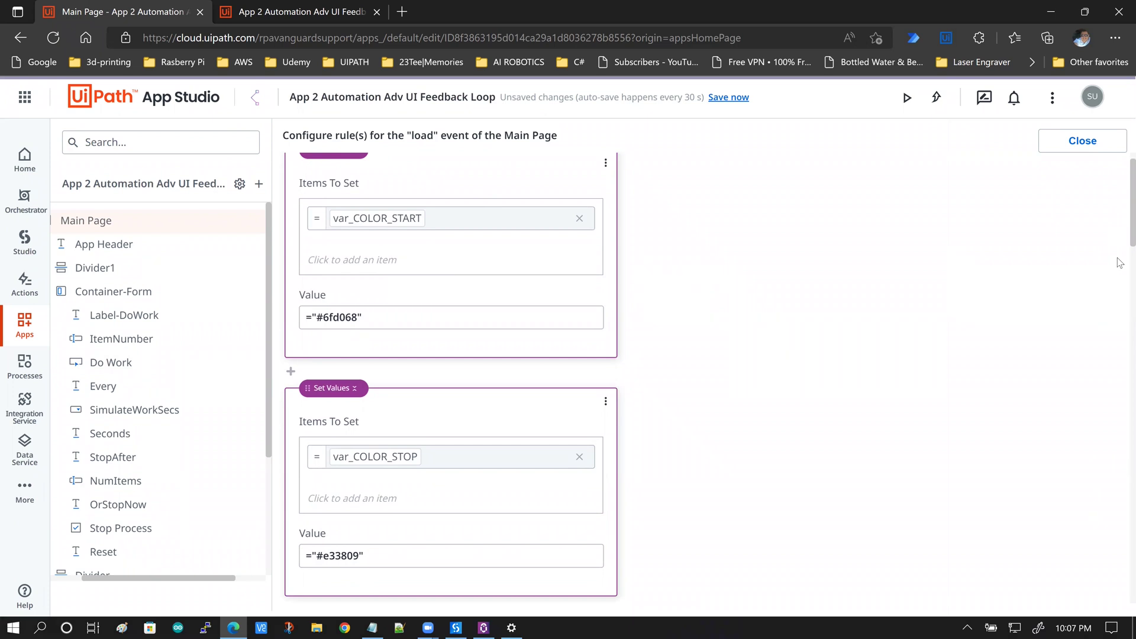
Examine the load rules for var_APP_STARTUP_DTTM and the date-and-time Concat expression of var_App_Start_DTTM
scroll(1120, 279, "down", 3)
scroll(1119, 311, "down", 4)
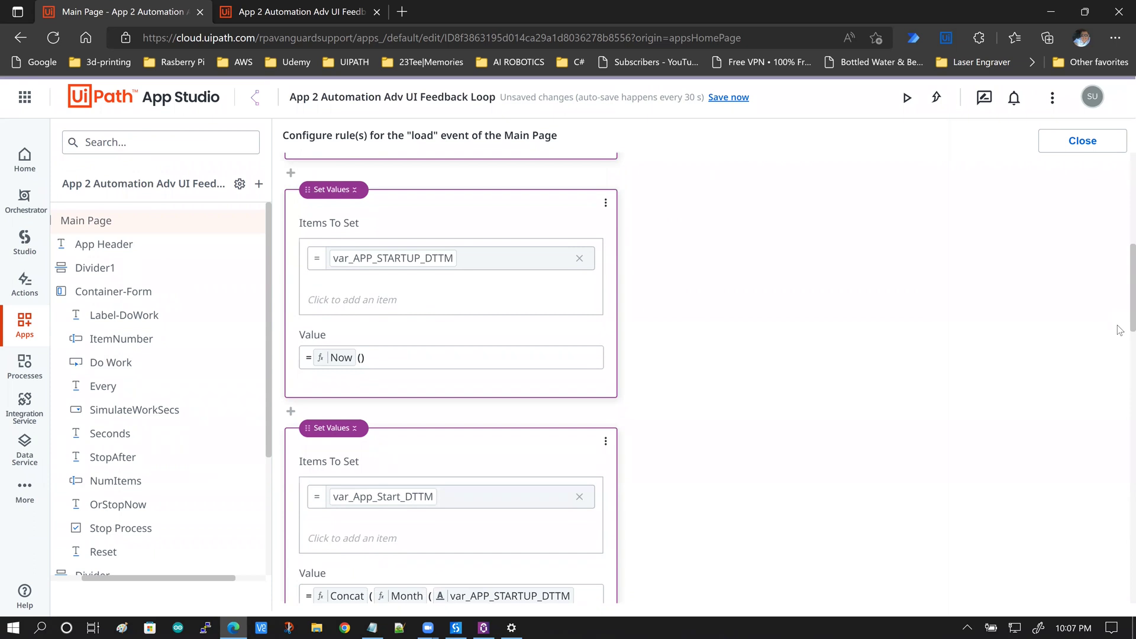
scroll(1120, 325, "down", 1)
scroll(1120, 345, "down", 2)
scroll(1121, 340, "up", 2)
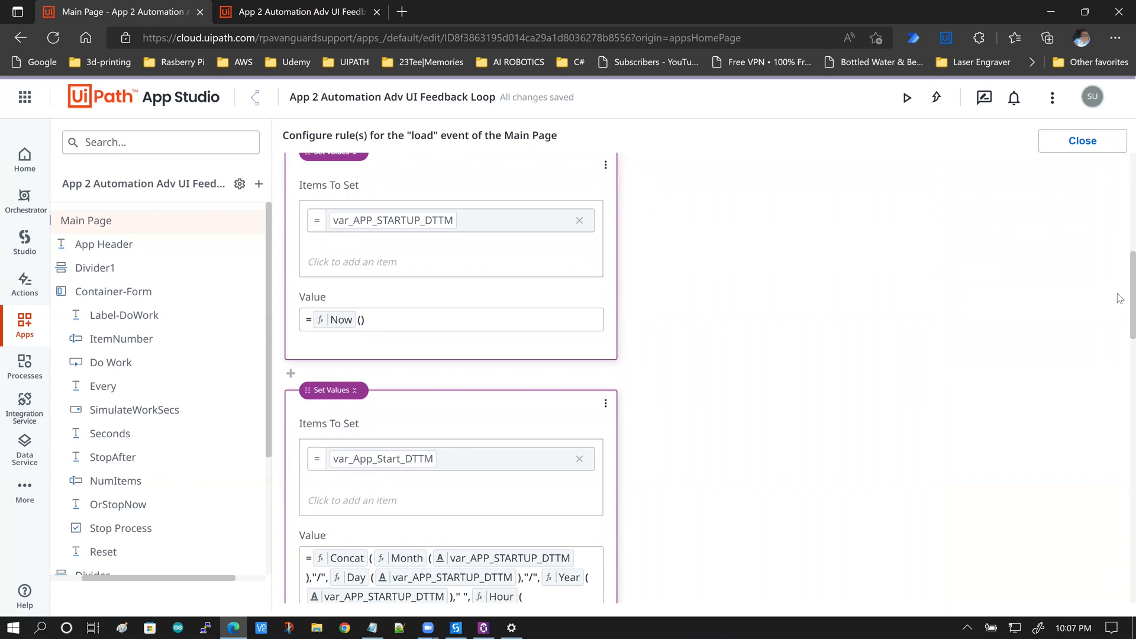
scroll(1120, 315, "down", 3)
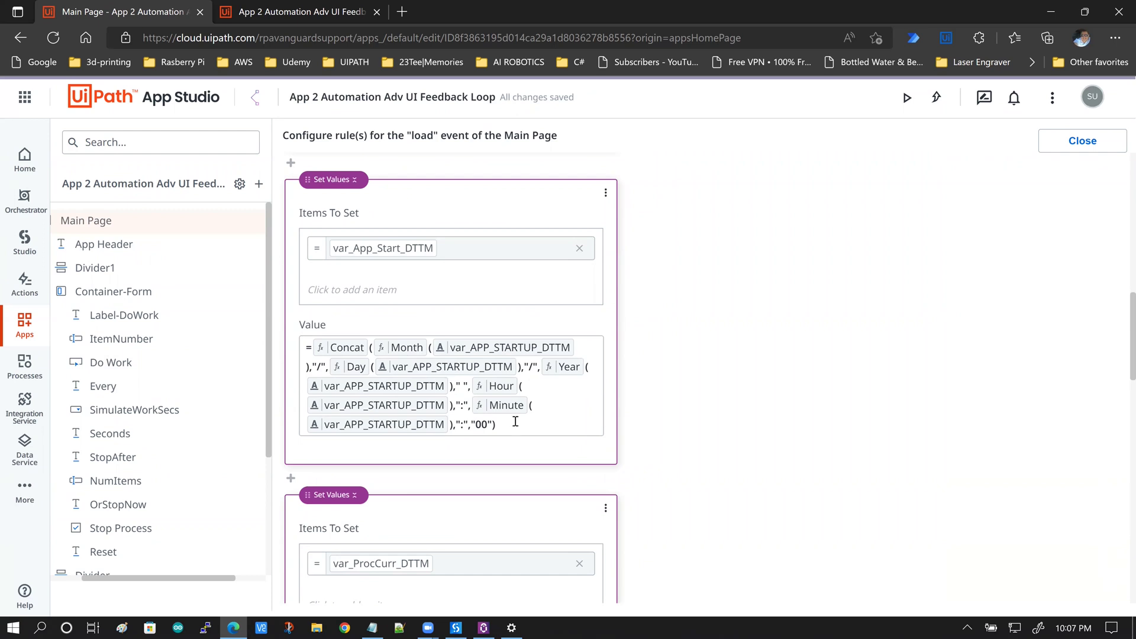
Highlight the fixed "00" seconds text in the var_App_Start_DTTM expression and leave the expression editor
left_click(470, 424)
type(",\"")
left_click(472, 425)
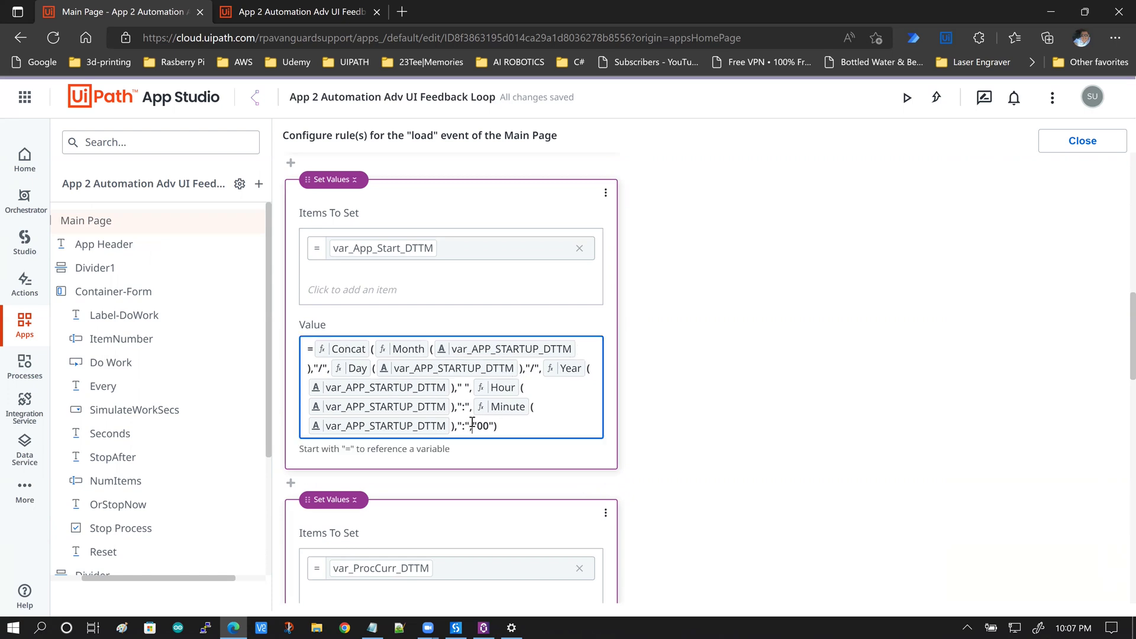
left_click_drag(472, 425, 496, 426)
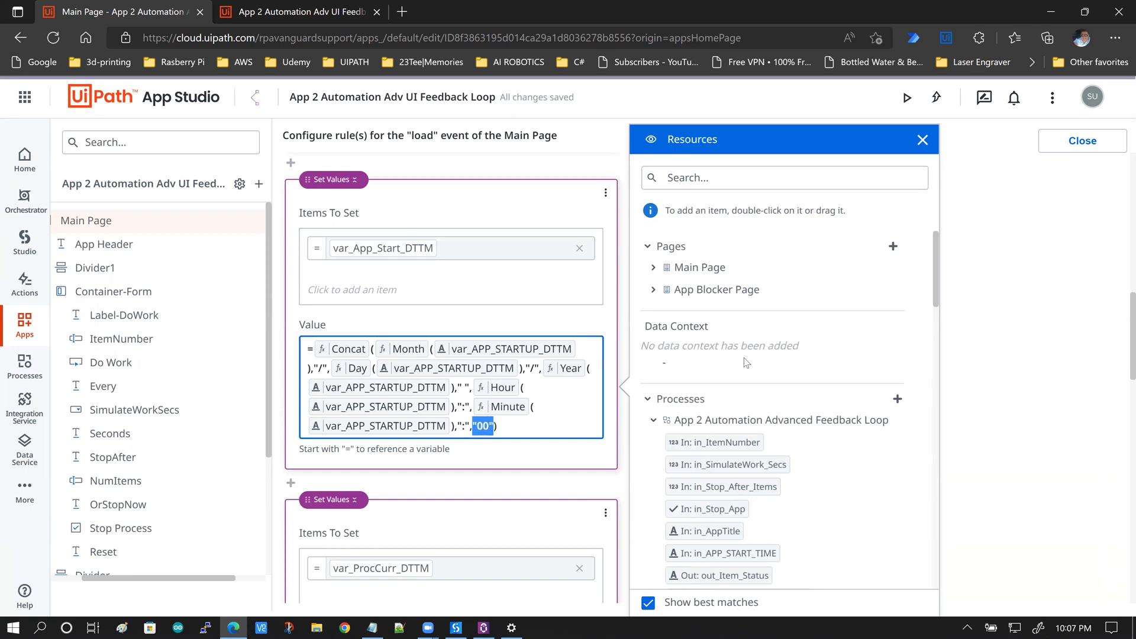
left_click(998, 333)
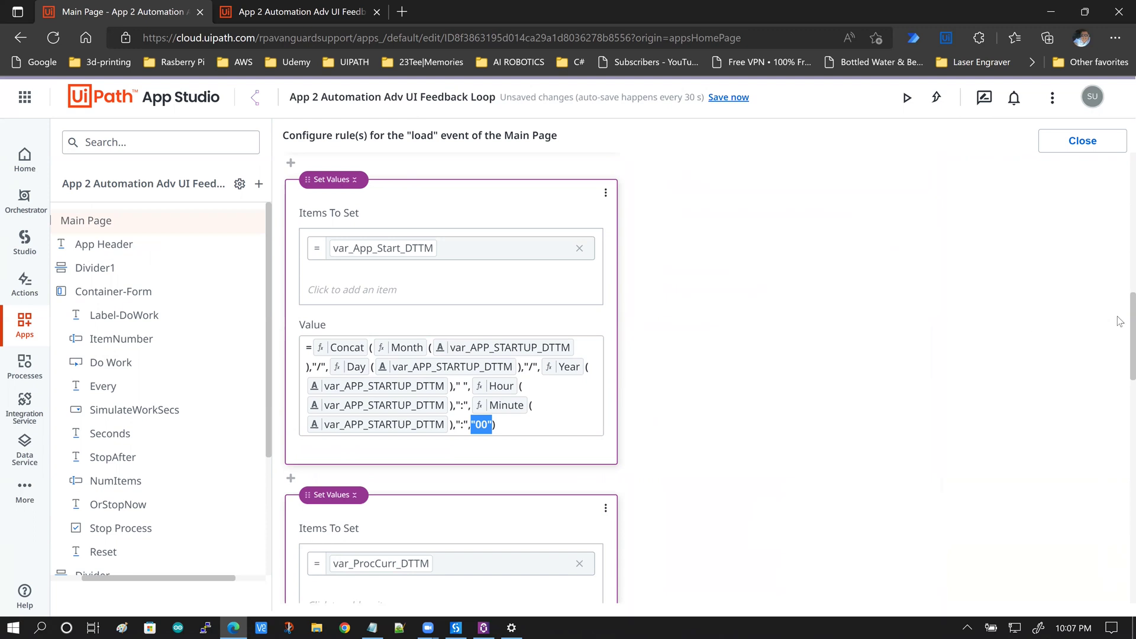
Review the load rules that initialize var_ProcCurr_DTTM, var_ProcTimeElapsedSecs, var_NumItemsProcessed, var_Stop_Process and var_WORK_SIM_SECS
scroll(1120, 362, "down", 3)
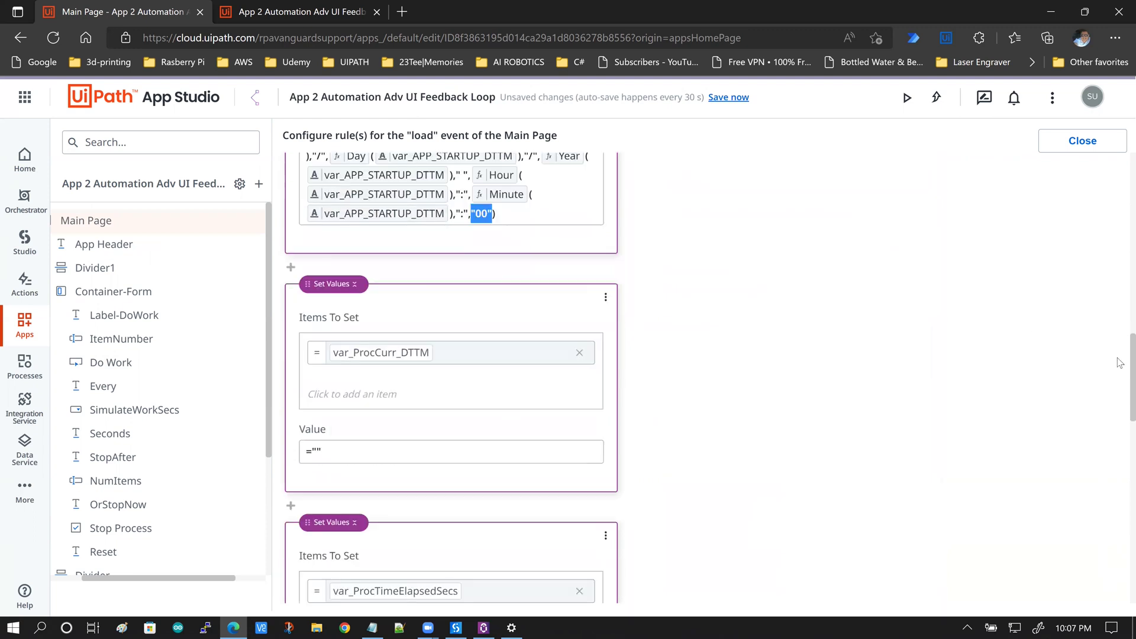
scroll(1120, 367, "down", 2)
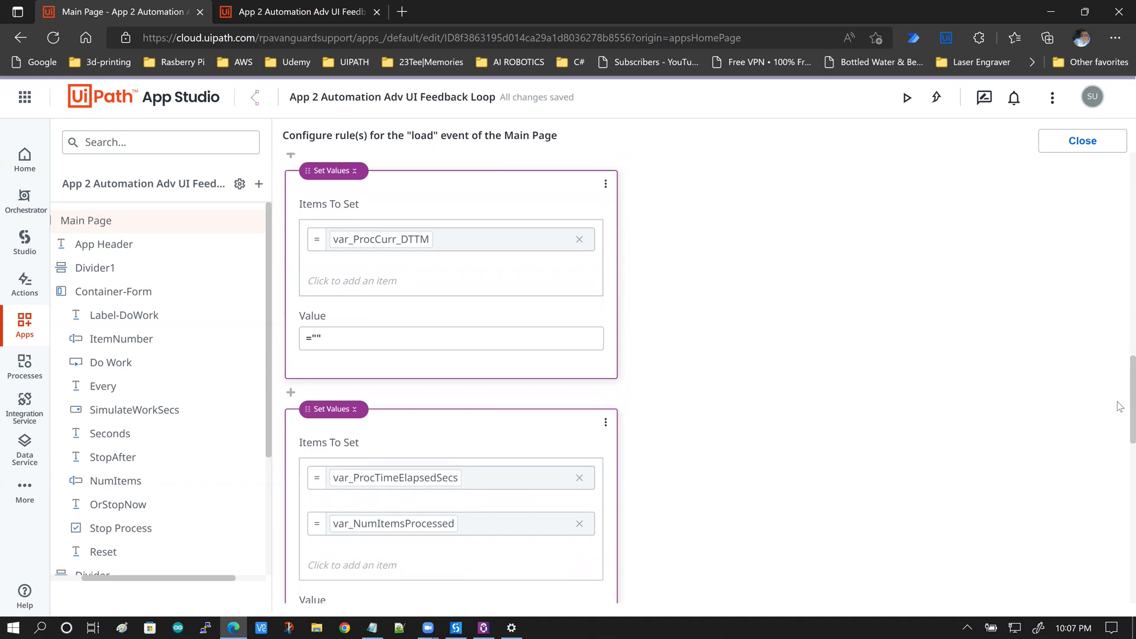
scroll(1120, 408, "down", 4)
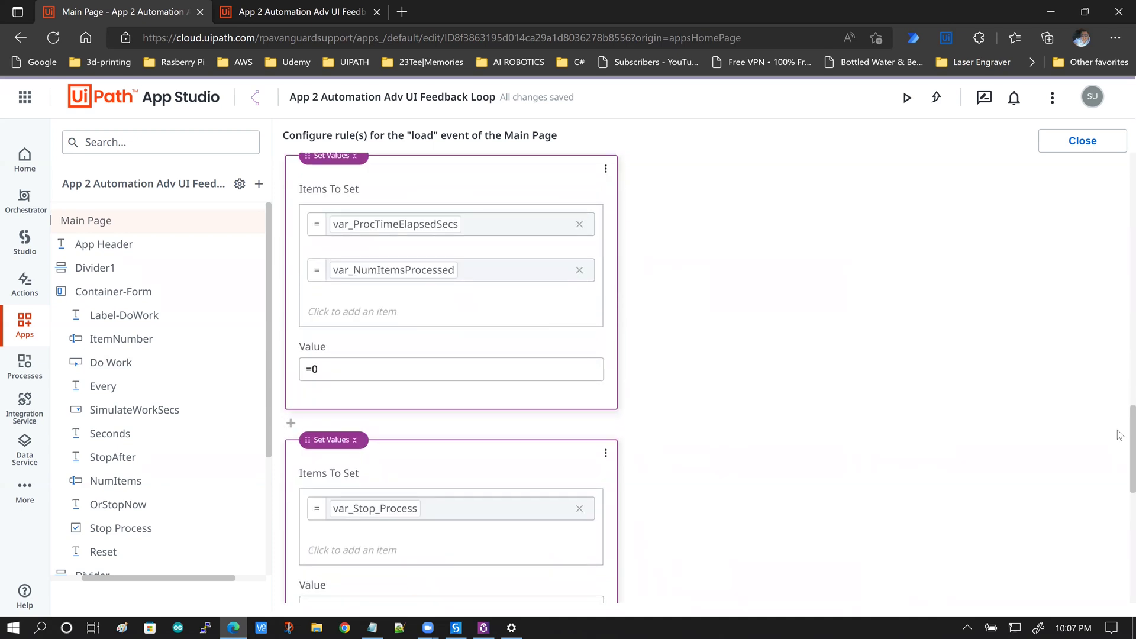
scroll(1120, 459, "down", 2)
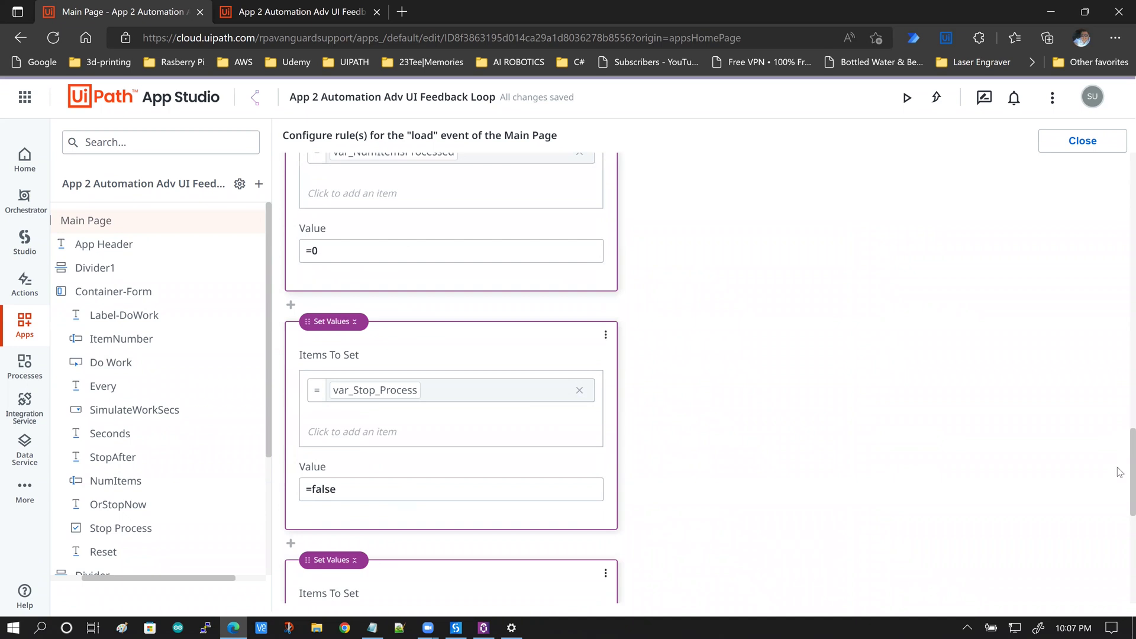
scroll(1120, 473, "down", 2)
scroll(1120, 522, "down", 4)
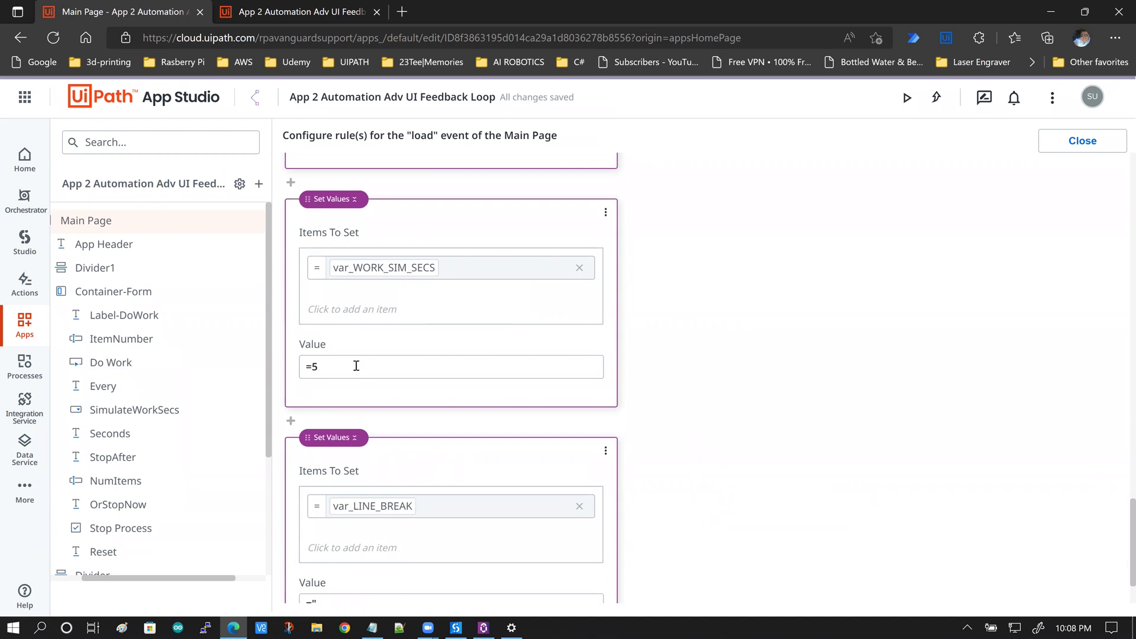
Compare the var_WORK_SIM_SECS default with the running app's seconds selection, then check the var_LINE_BREAK rule and close the load rules
left_click(308, 12)
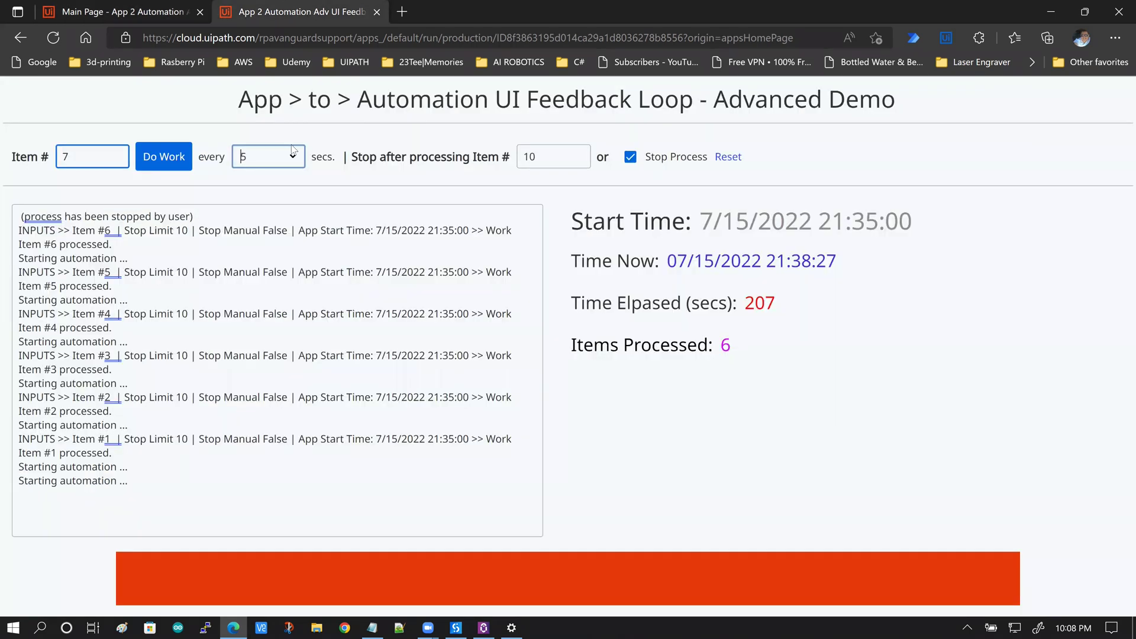
left_click(152, 9)
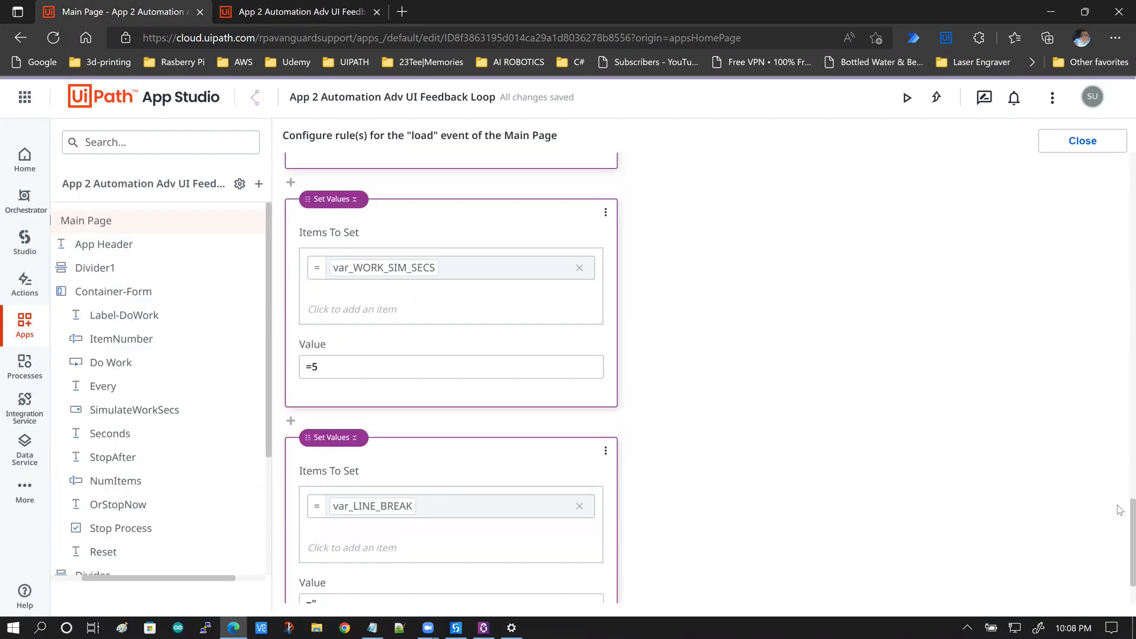
scroll(1120, 513, "down", 2)
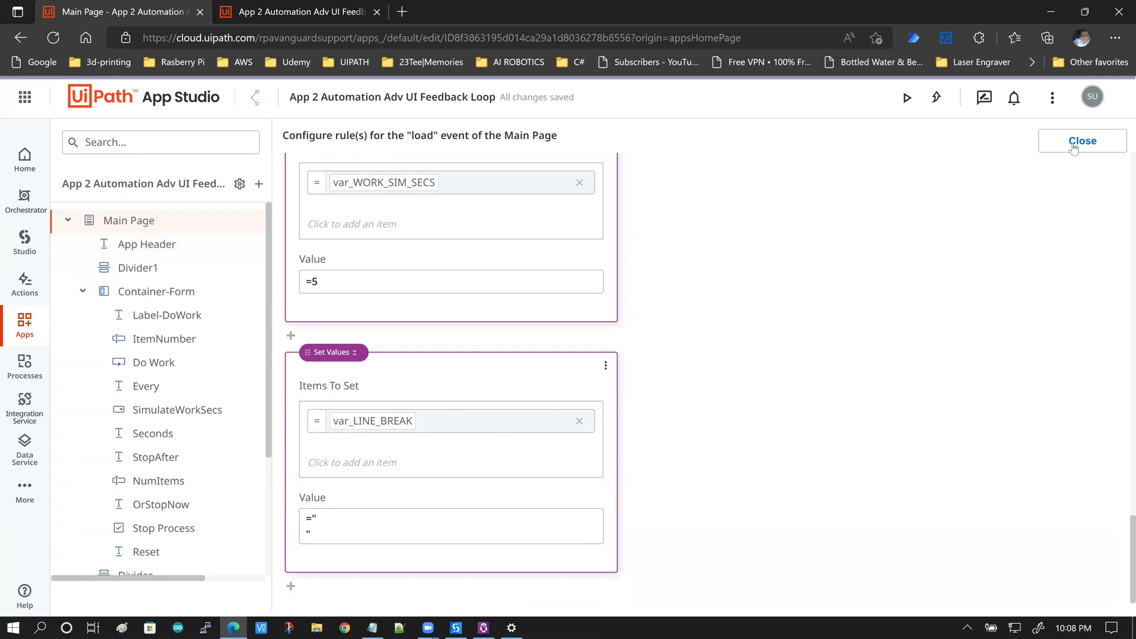
left_click(1074, 148)
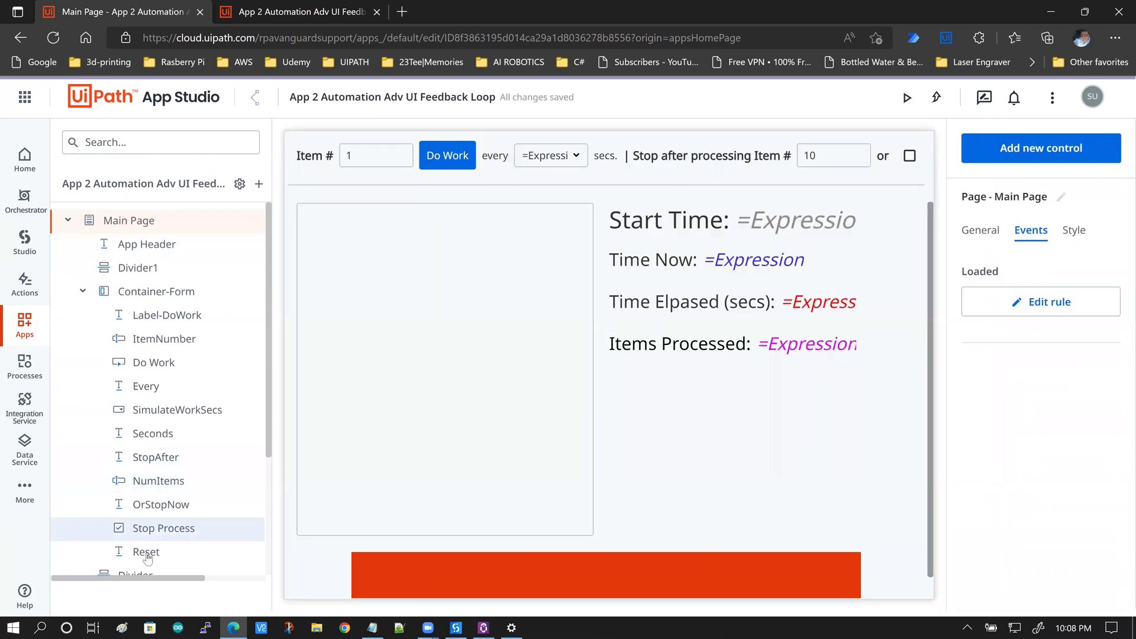
Open the click rule of the Reset label and review all of its Set Values rules, from var_AppStatus through resolvableHidden
left_click(137, 558)
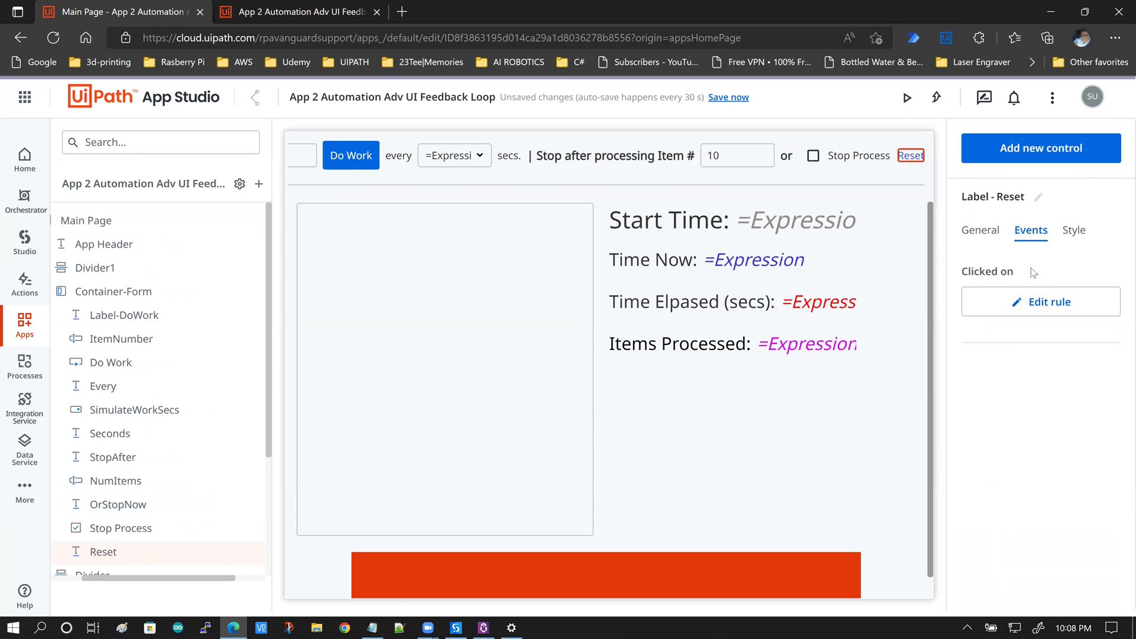
left_click(1058, 303)
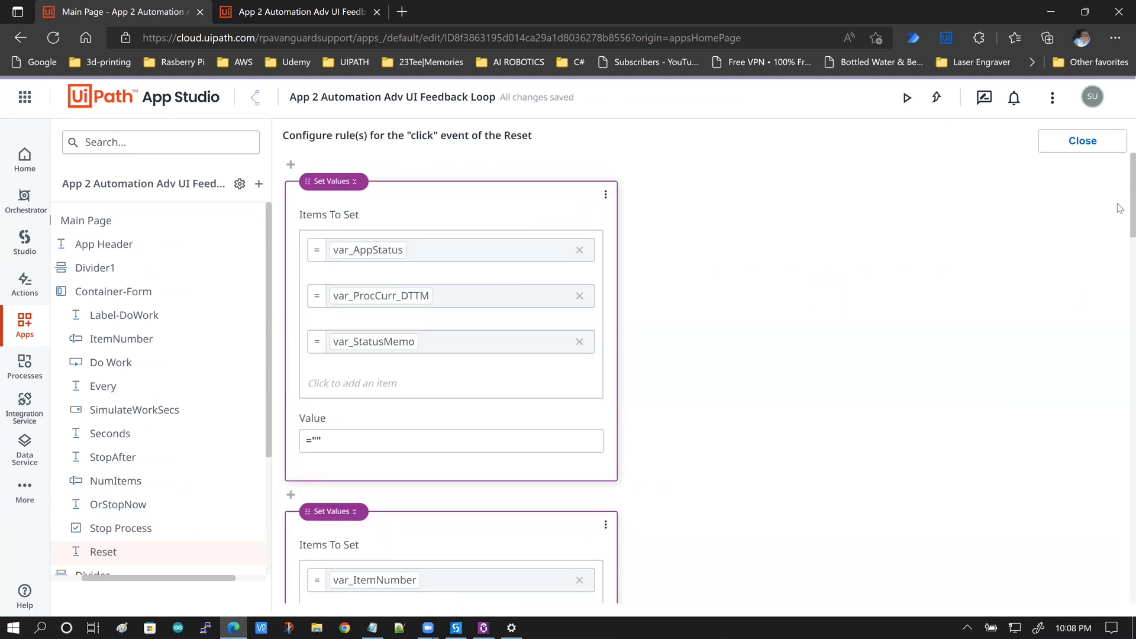
scroll(1120, 236, "down", 15)
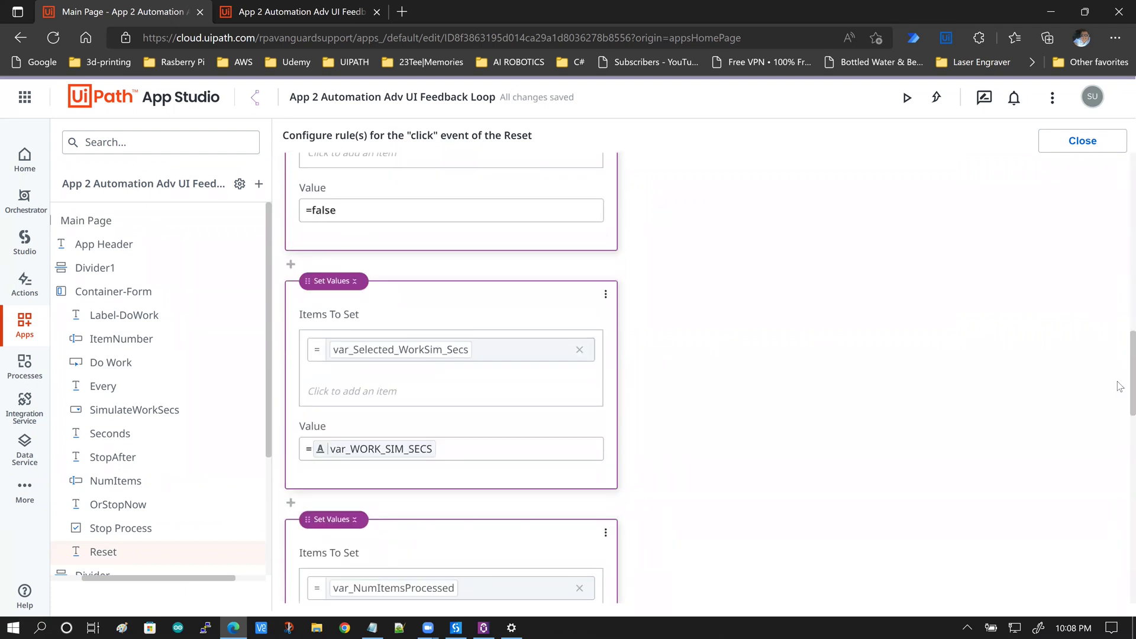
scroll(1120, 387, "down", 10)
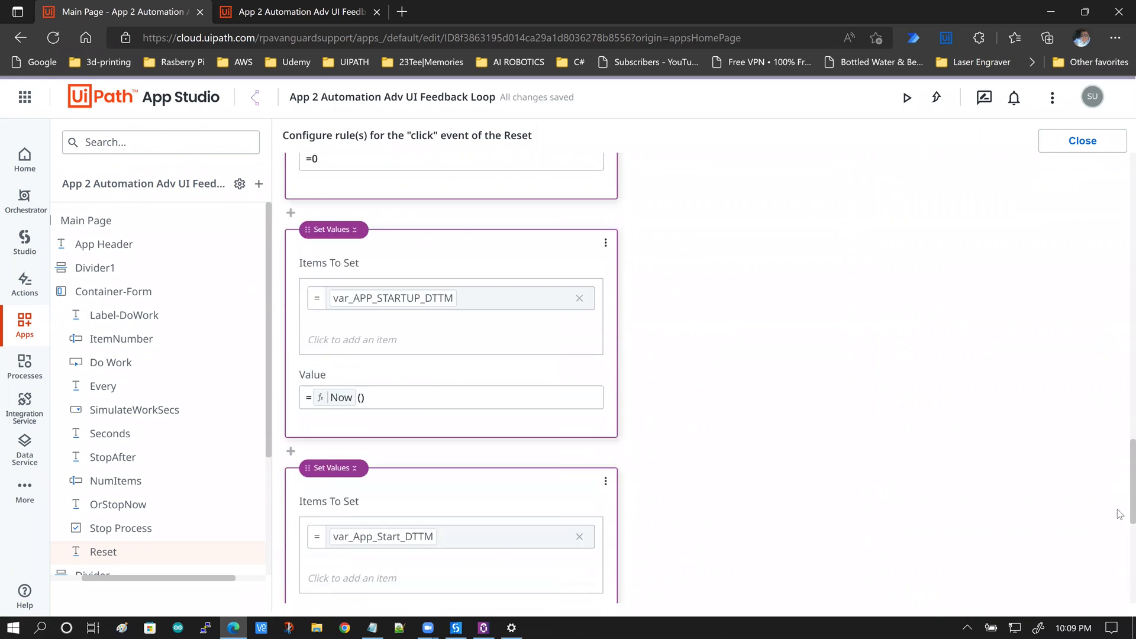
scroll(1121, 514, "down", 6)
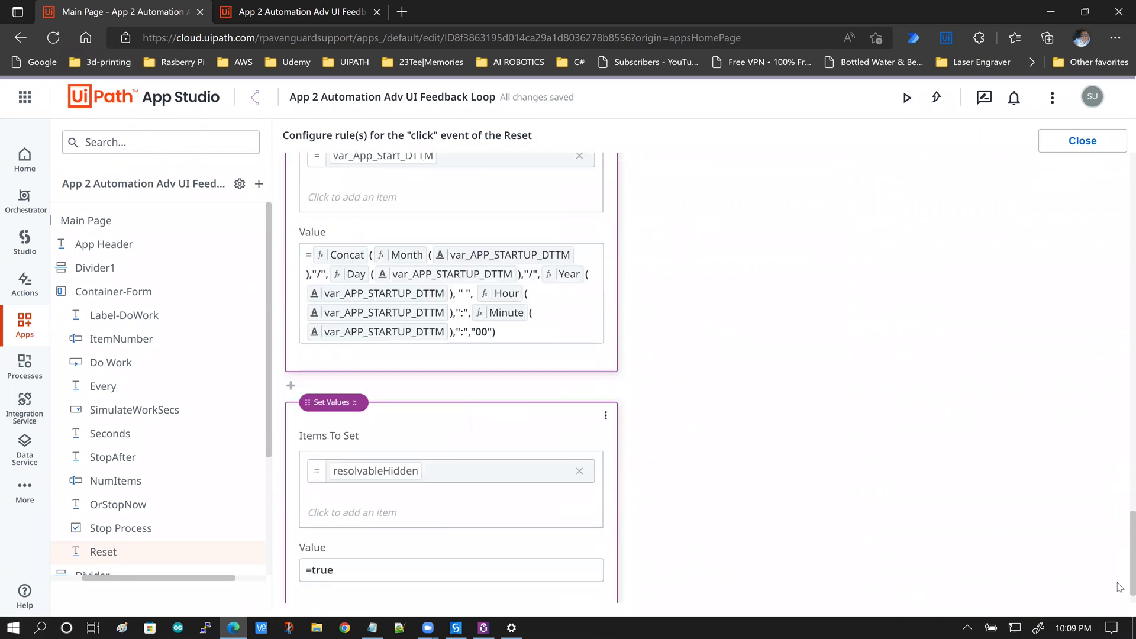
scroll(375, 123, "down", 1)
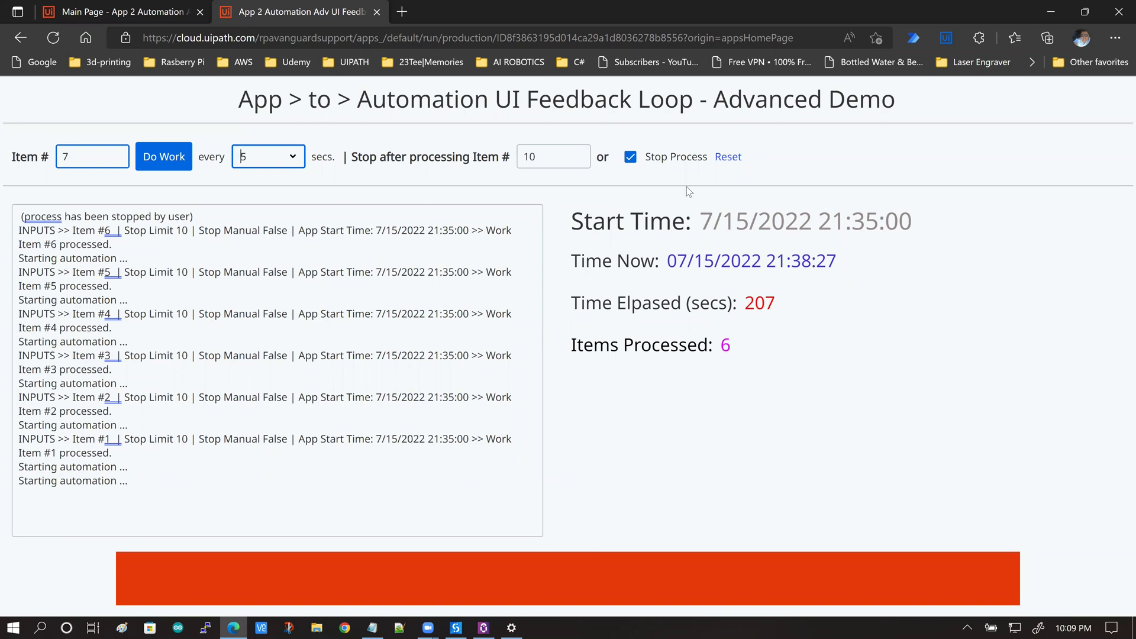
Reset the form in the running App 2 Automation Adv UI Feedback Loop app
left_click(728, 157)
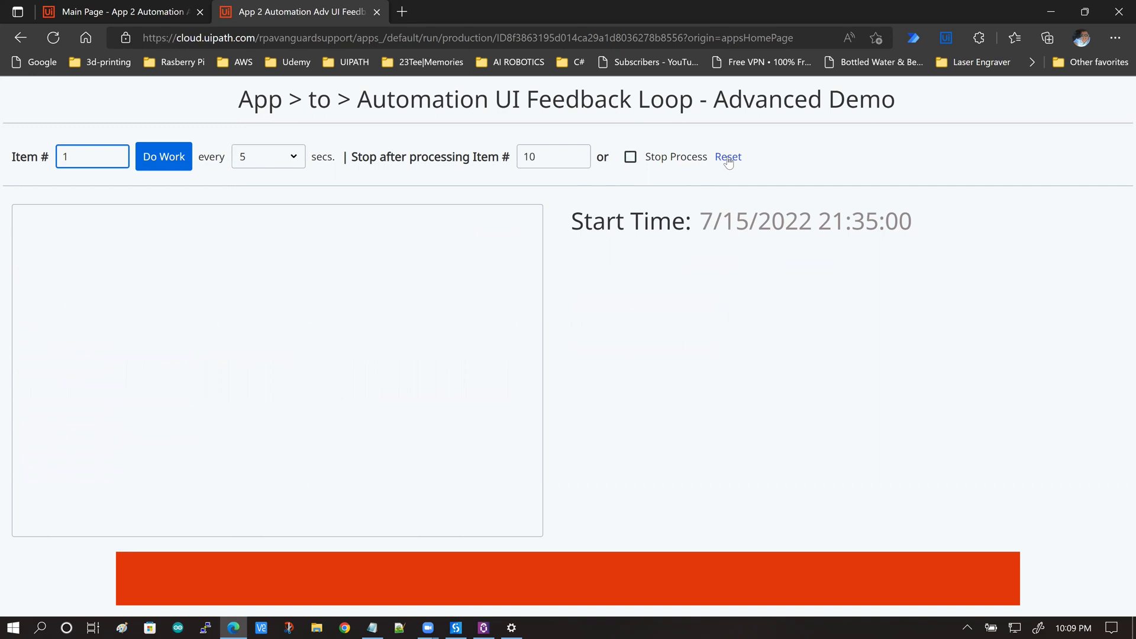